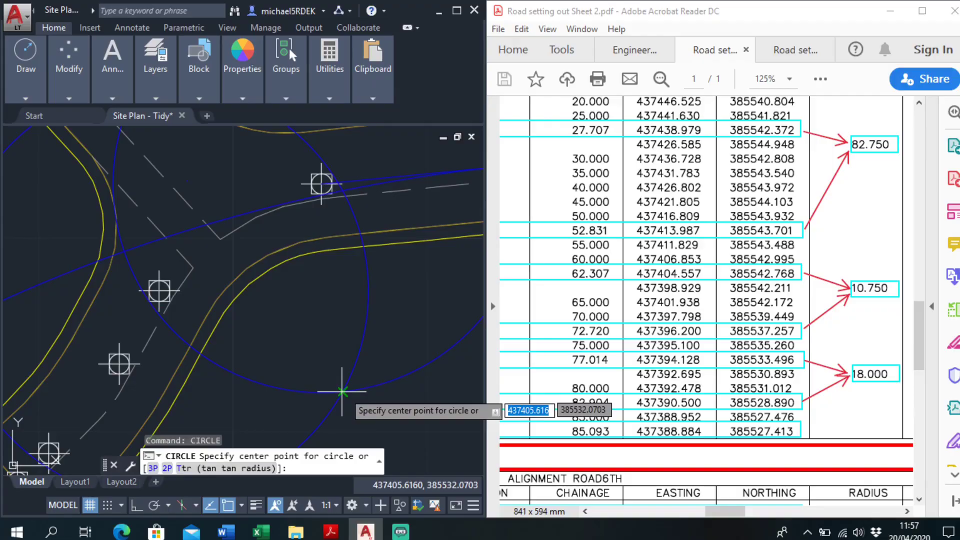
Step: Draw a second 10.75-radius circle at the junction intersection and crossing-select both helper circles
click(342, 392)
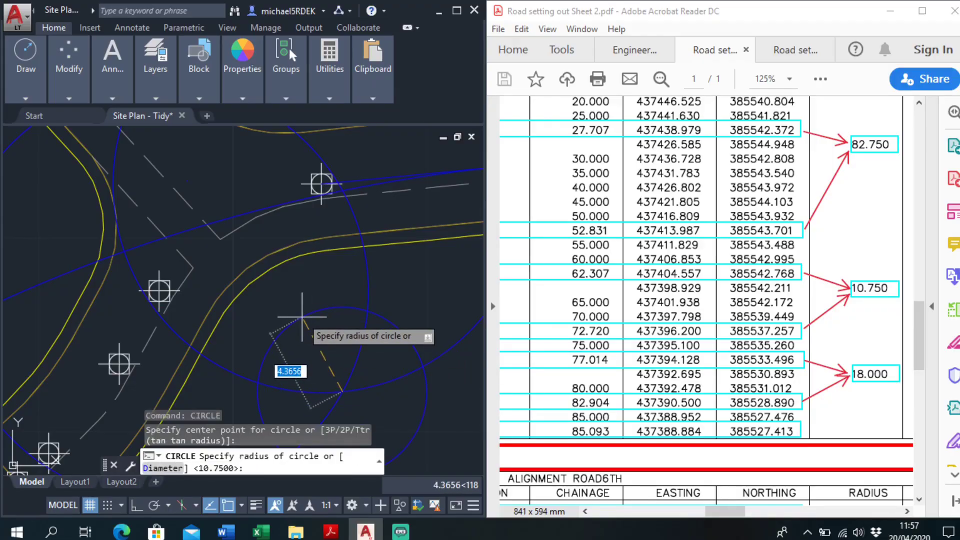
key(Return)
click(364, 400)
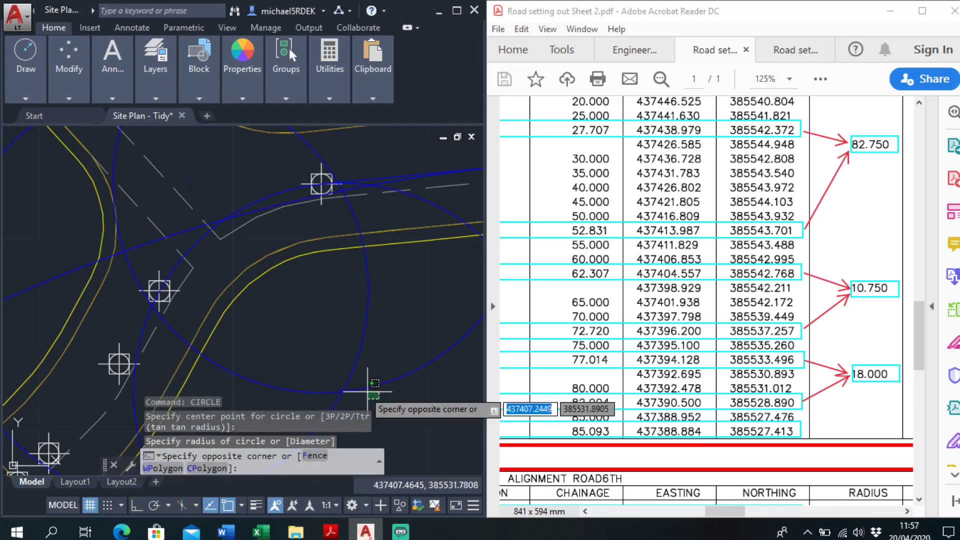
click(350, 376)
Step: Erase the two selected helper circles and bring the TP6/CP6 point labels into view
key(Delete)
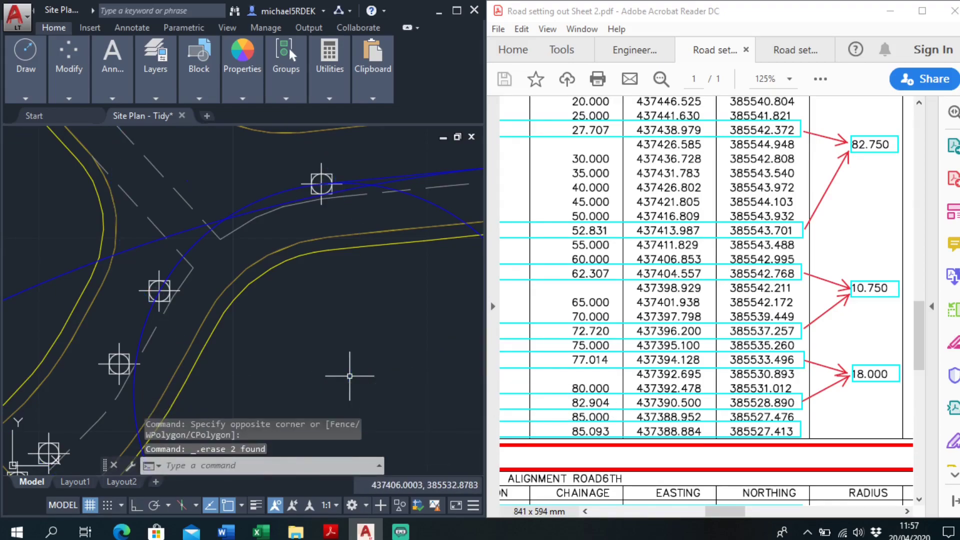
scroll(249, 282, down, 2)
scroll(292, 228, down, 2)
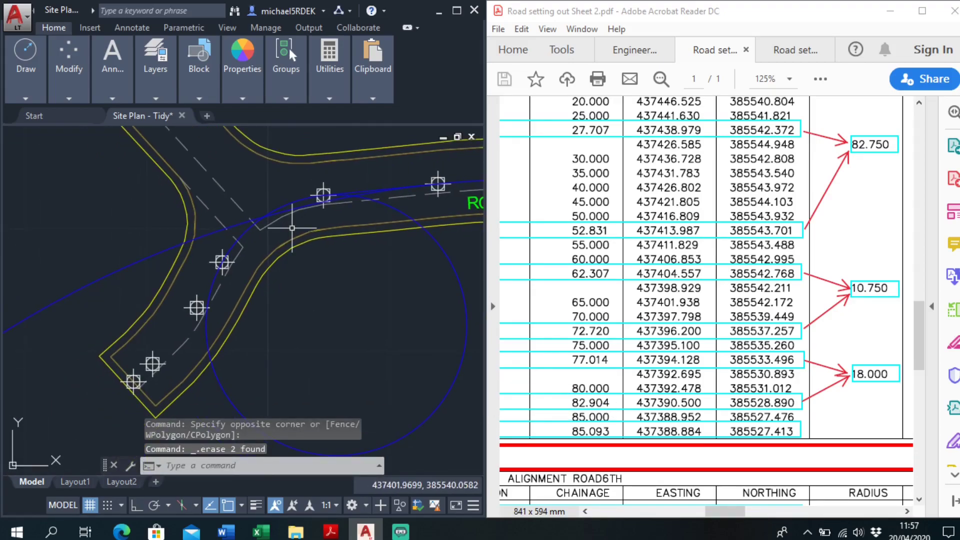
drag(676, 290, 777, 277)
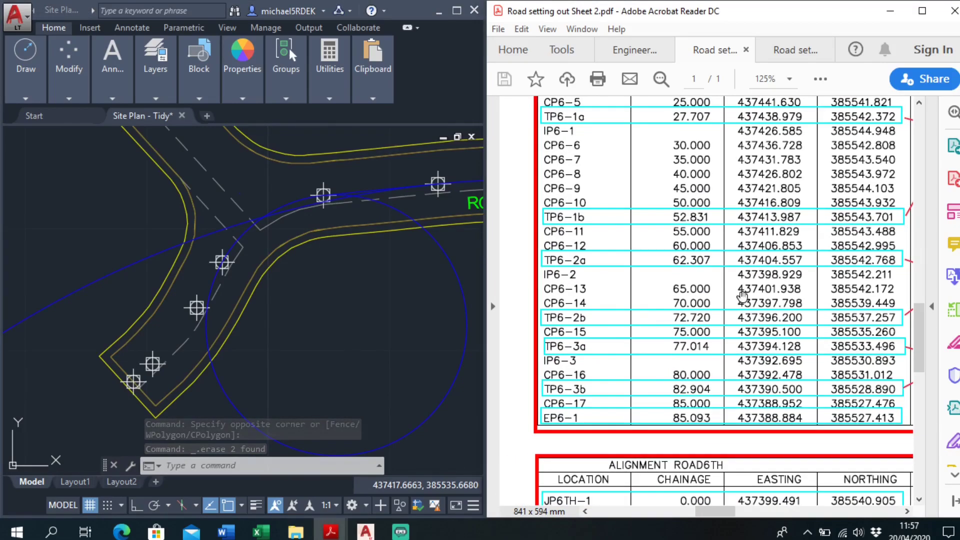
scroll(574, 328, down, 1)
scroll(575, 328, right, 2)
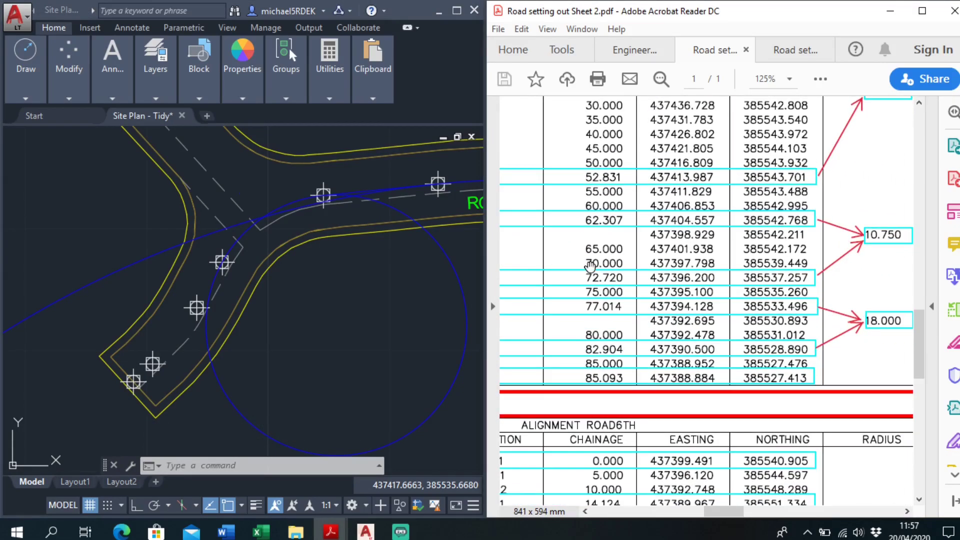
scroll(610, 248, left, 3)
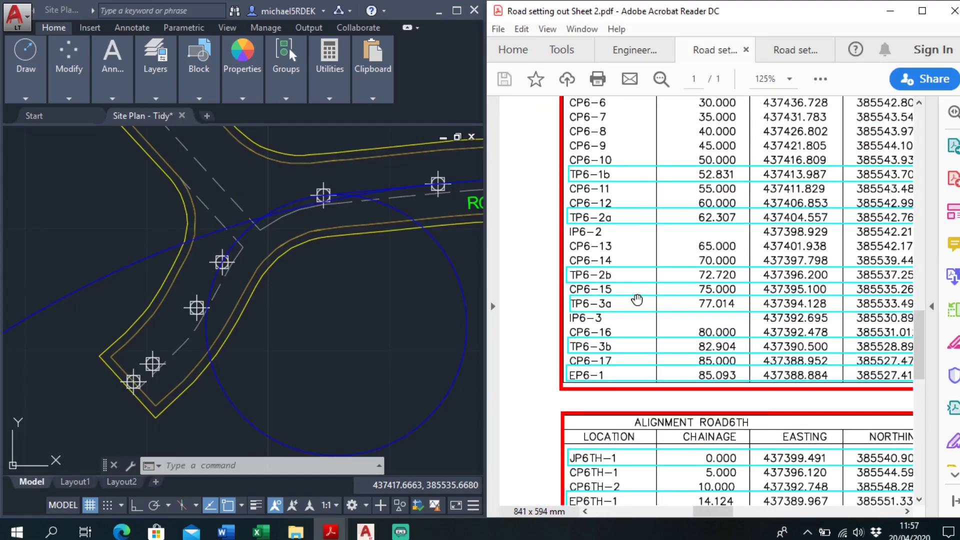
scroll(112, 348, up, 2)
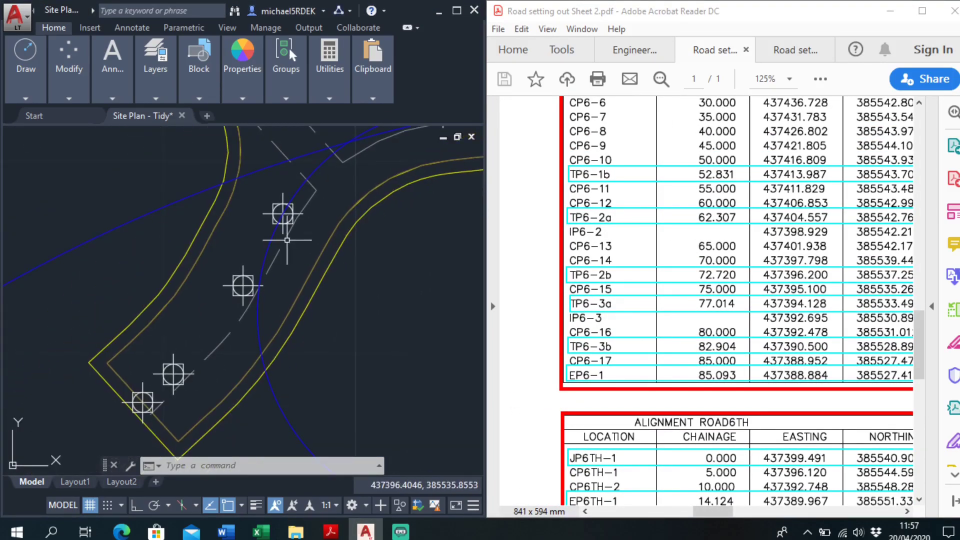
Step: Draw a straight polyline between two setting-out markers along the Road 6 bend
click(26, 60)
click(47, 120)
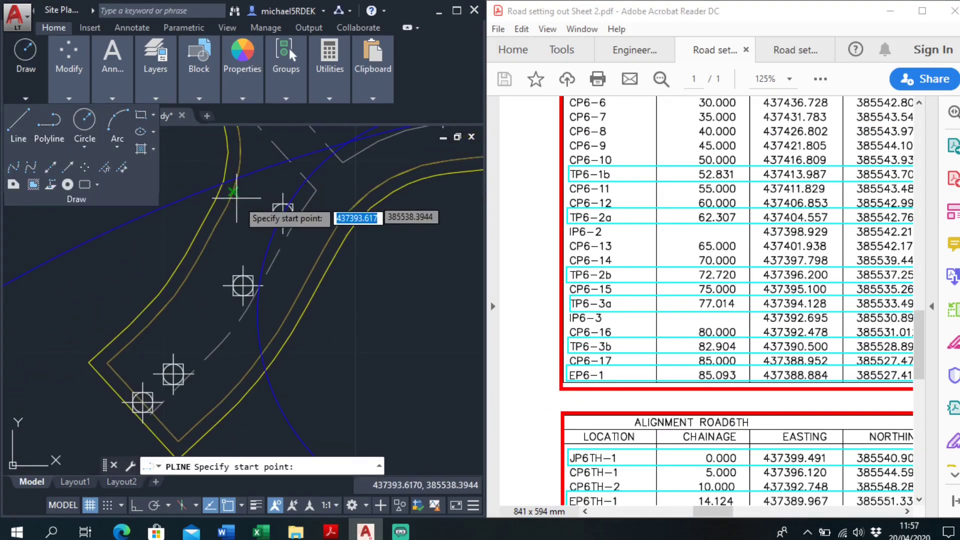
click(282, 214)
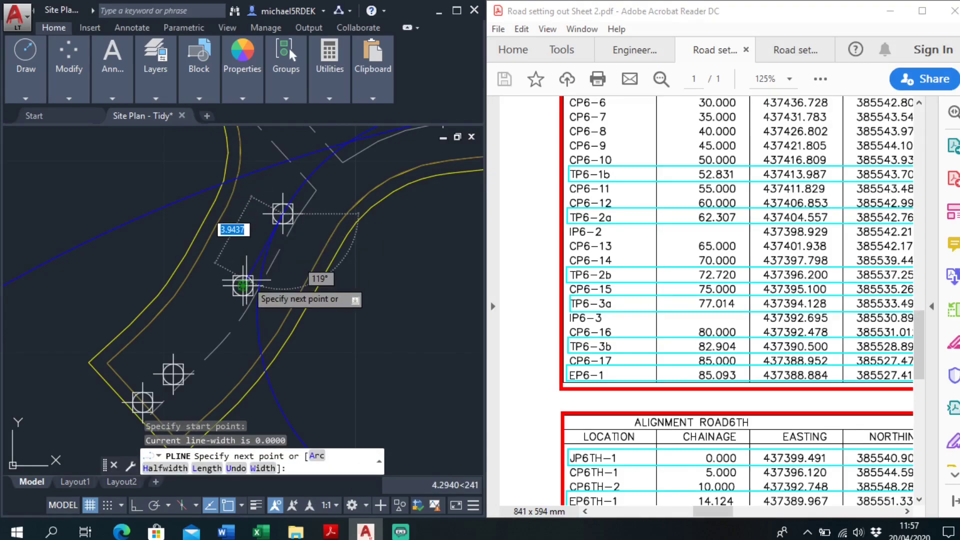
click(243, 285)
right_click(244, 235)
click(262, 244)
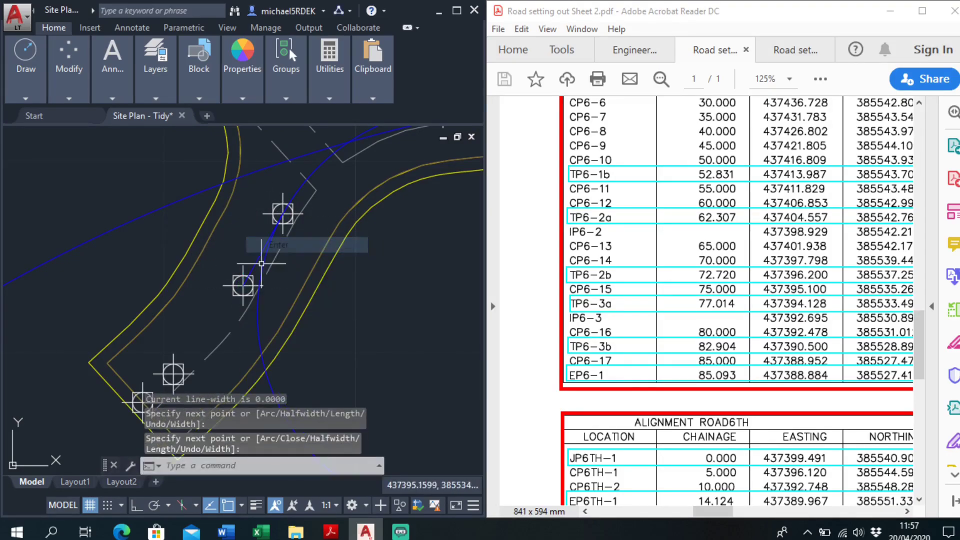
Step: Pan to check the table's LOCATION column, then centre the view on the road bend
scroll(254, 150, down, 2)
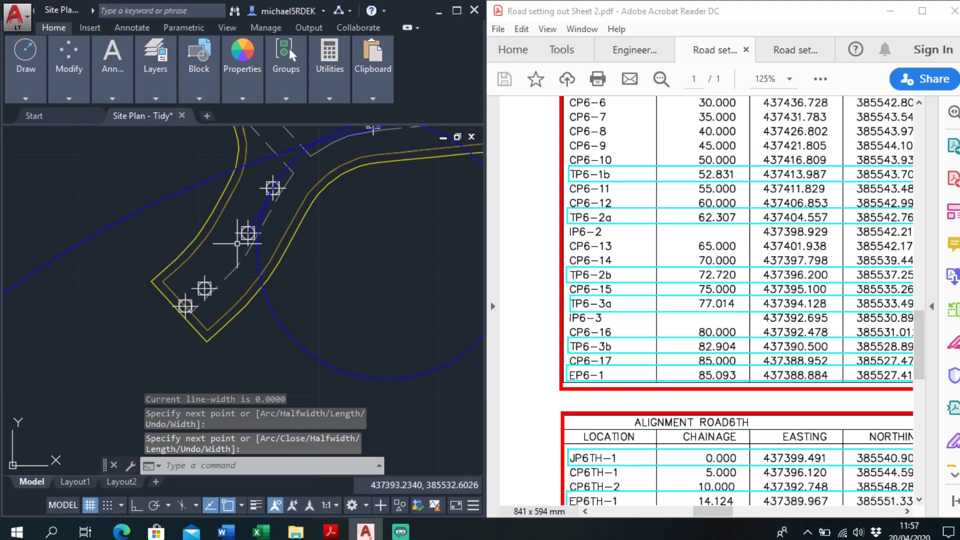
scroll(601, 316, right, 2)
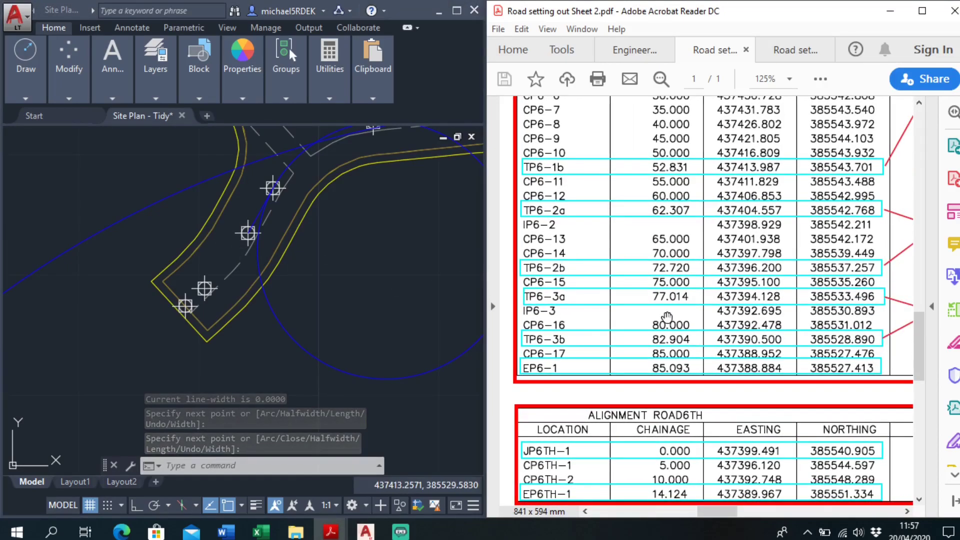
drag(666, 316, 589, 314)
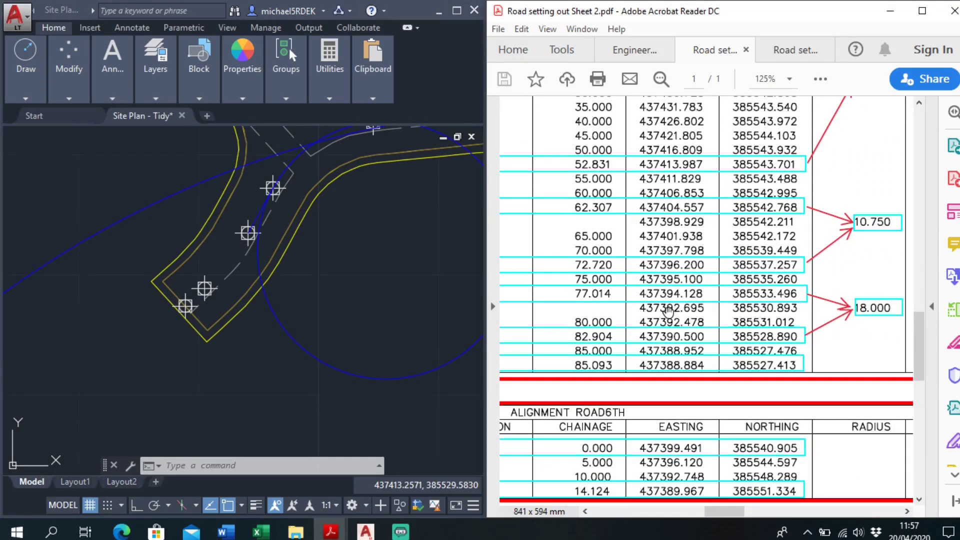
drag(686, 316, 764, 303)
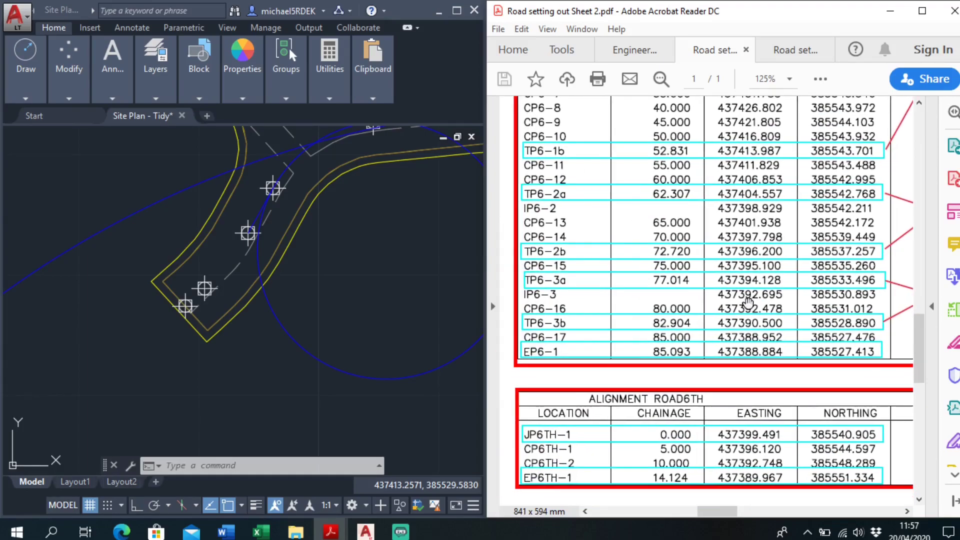
scroll(219, 254, up, 2)
middle_drag(219, 254, 241, 266)
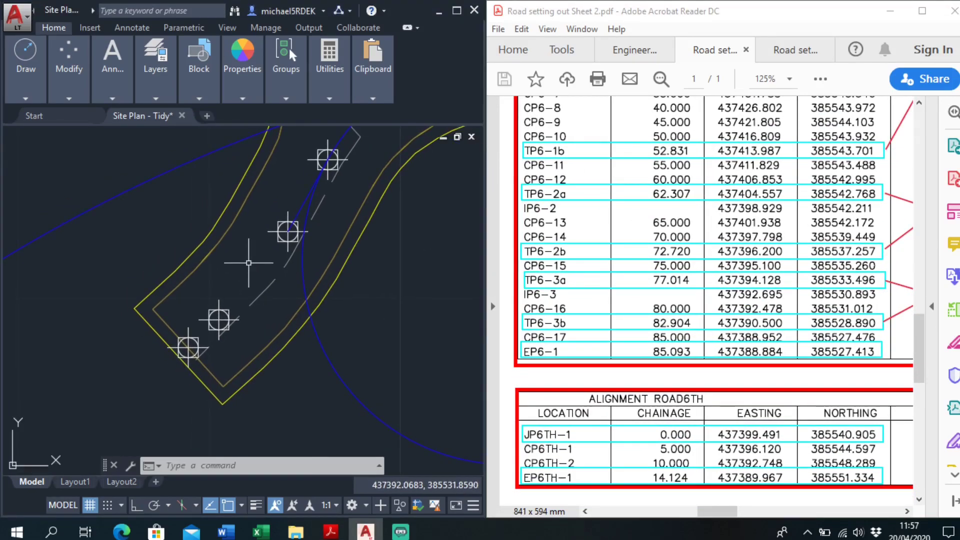
Step: Draw two 18-radius circles centred on the snap markers at the junction
click(65, 98)
click(26, 98)
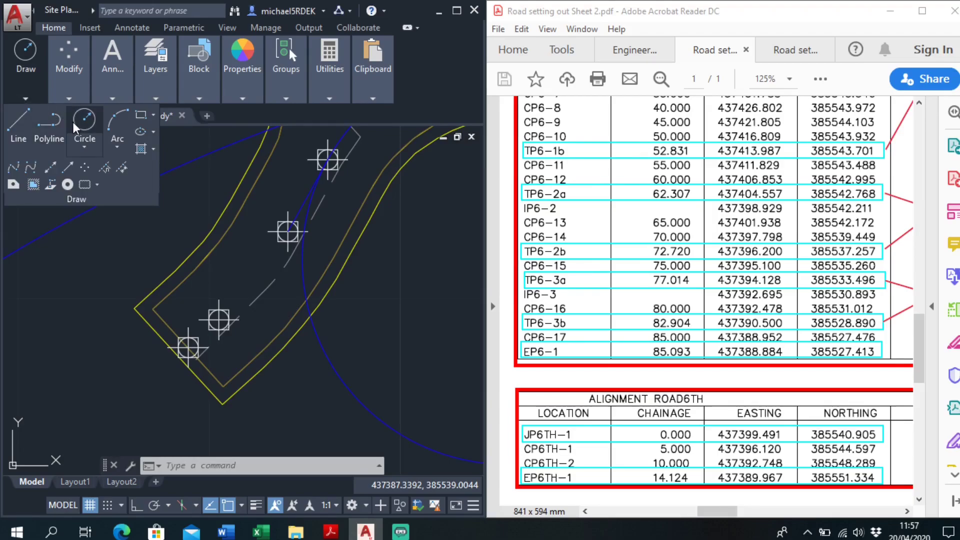
click(85, 123)
click(293, 250)
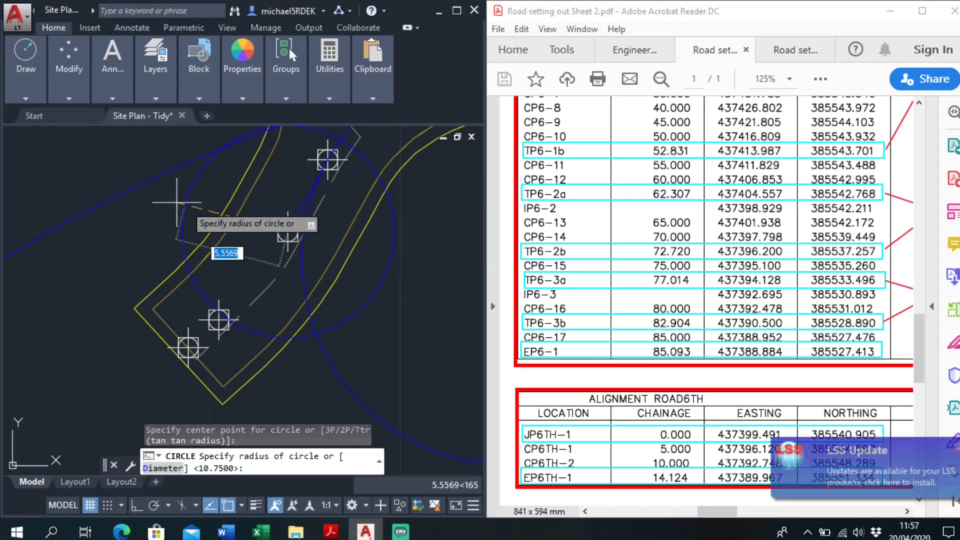
key(Return)
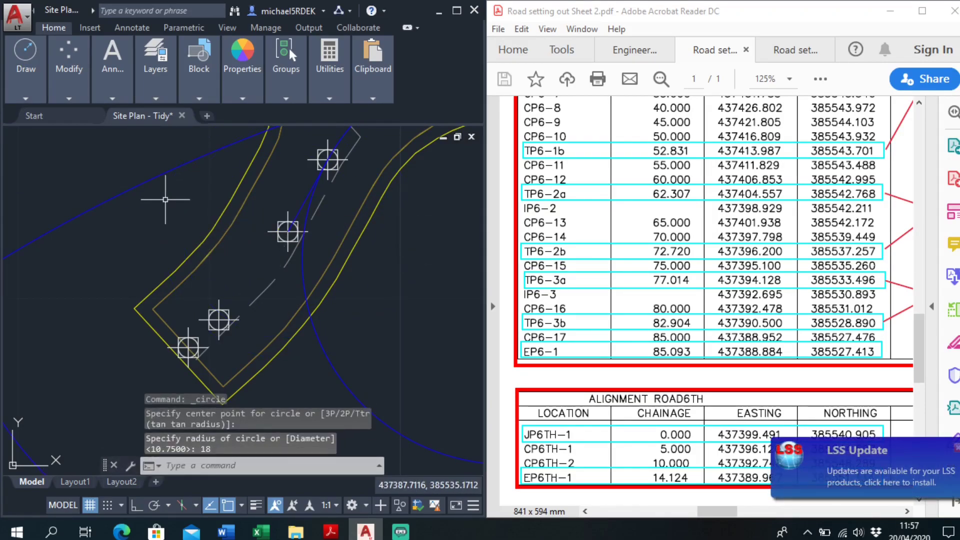
right_click(217, 185)
click(274, 198)
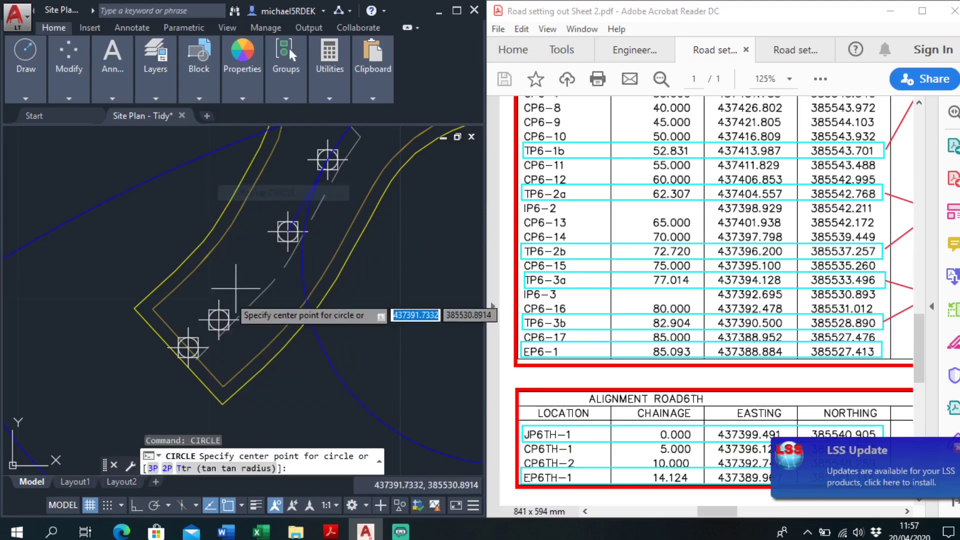
click(219, 320)
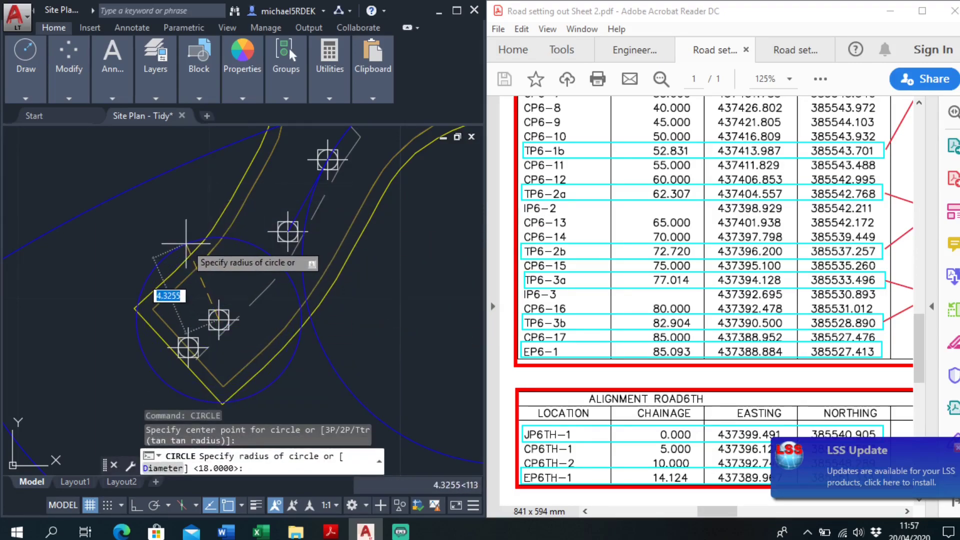
key(Return)
Step: Draw a third 18-radius circle, then erase the two large circles
scroll(215, 203, down, 3)
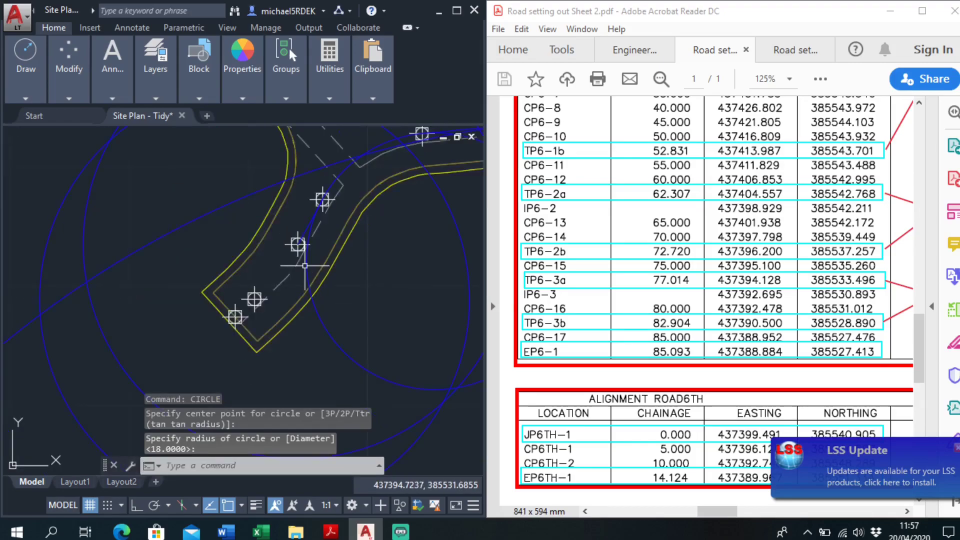
right_click(253, 215)
click(255, 221)
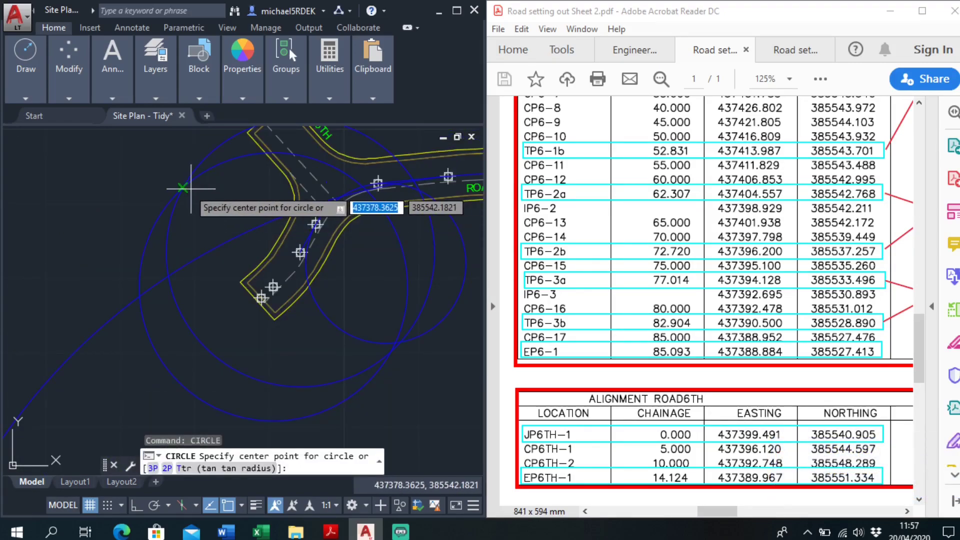
click(183, 189)
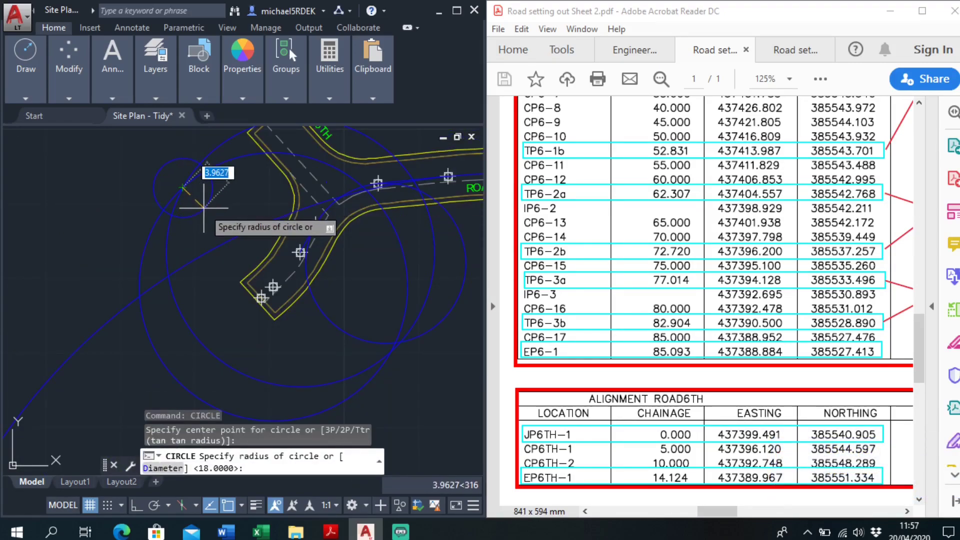
text(18)
key(Return)
click(208, 190)
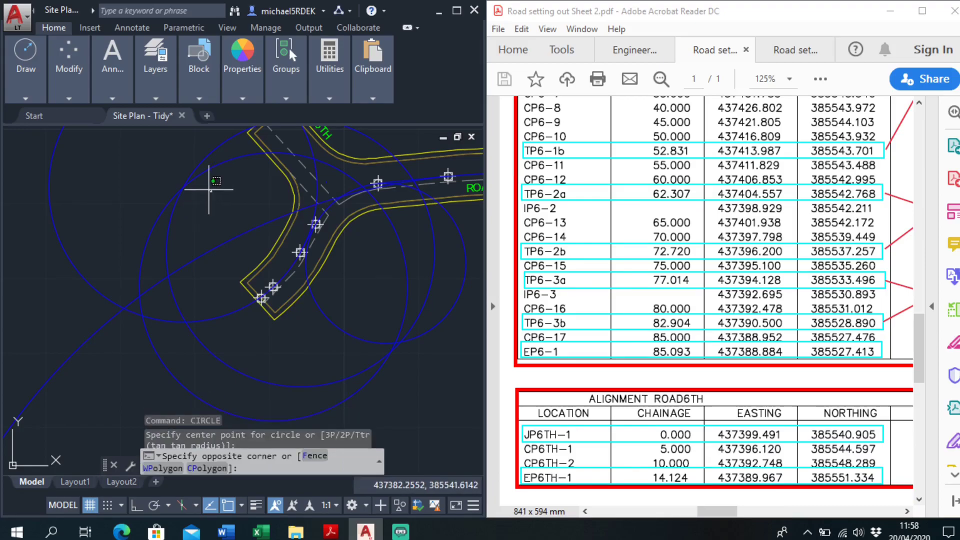
click(194, 206)
key(Delete)
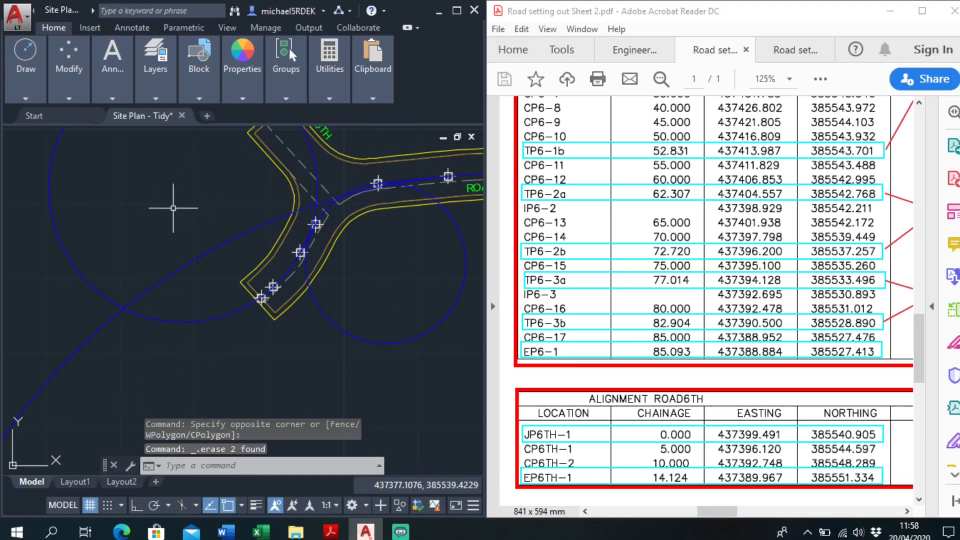
Step: Draw the centreline polyline from the circle centre marker to the final setting-out point
scroll(298, 264, up, 3)
scroll(238, 311, up, 2)
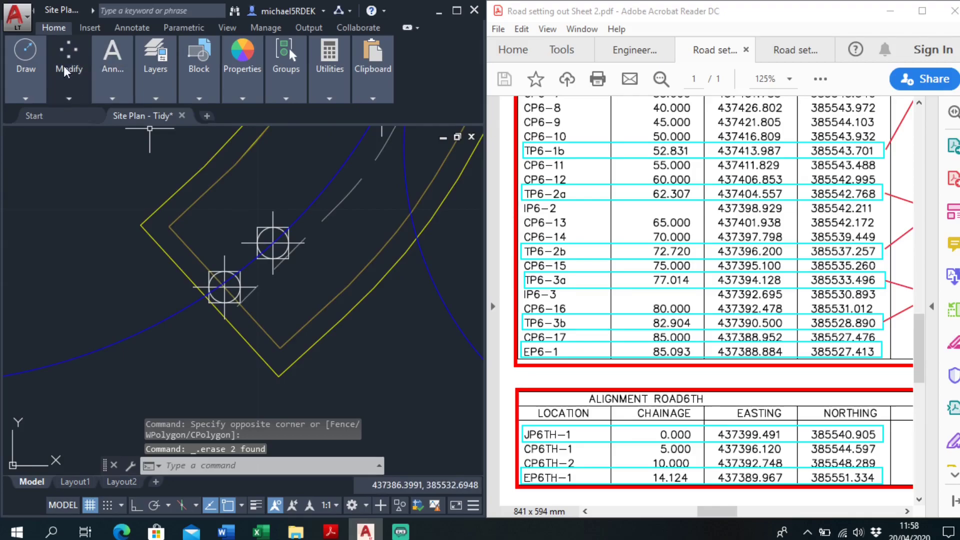
click(31, 92)
click(48, 120)
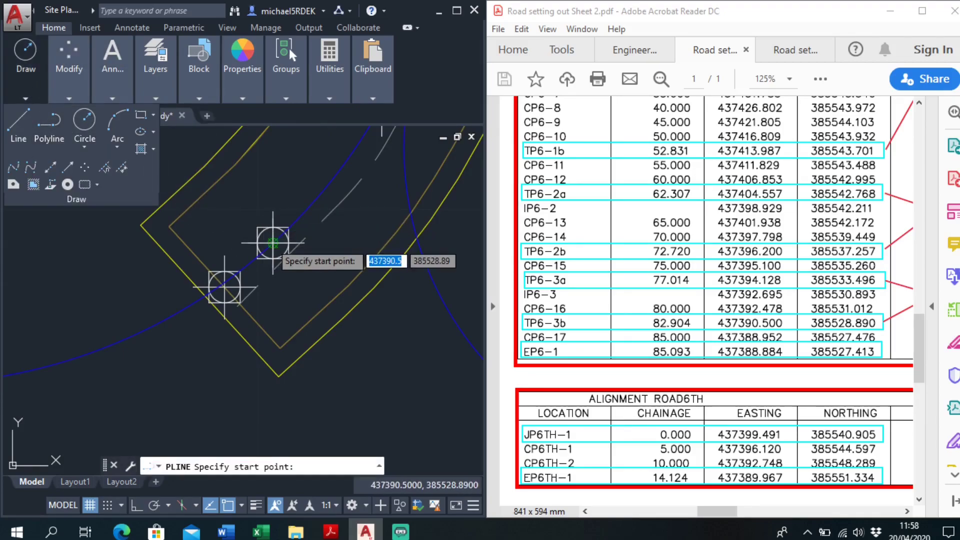
click(273, 243)
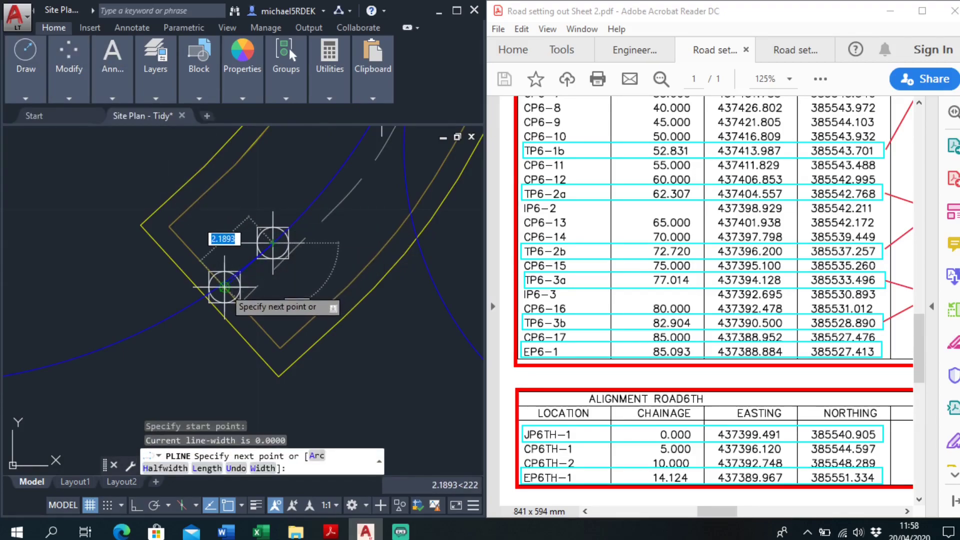
click(224, 288)
right_click(224, 210)
click(256, 214)
scroll(244, 248, down, 3)
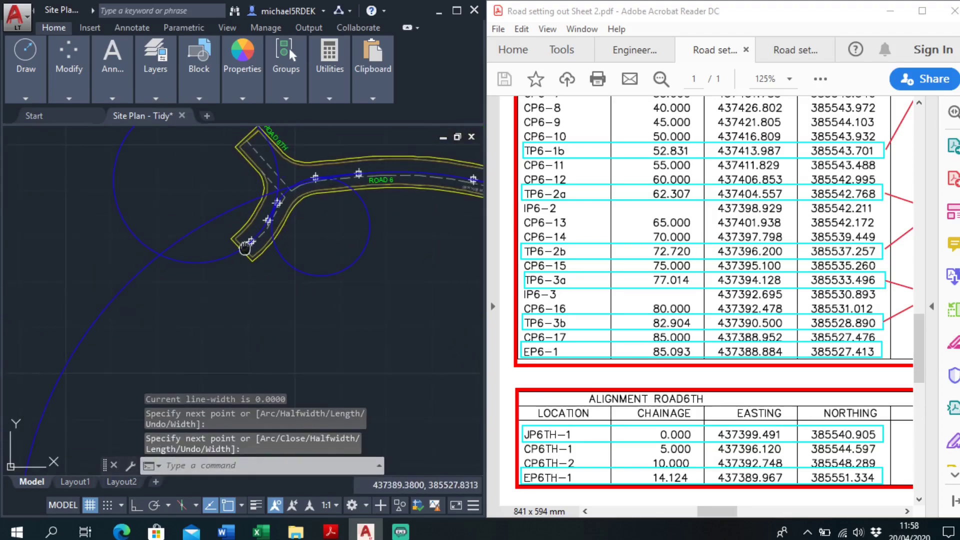
Step: Select the construction circles and polyline at the Road 6 junction
middle_drag(244, 247, 199, 223)
click(199, 223)
click(154, 268)
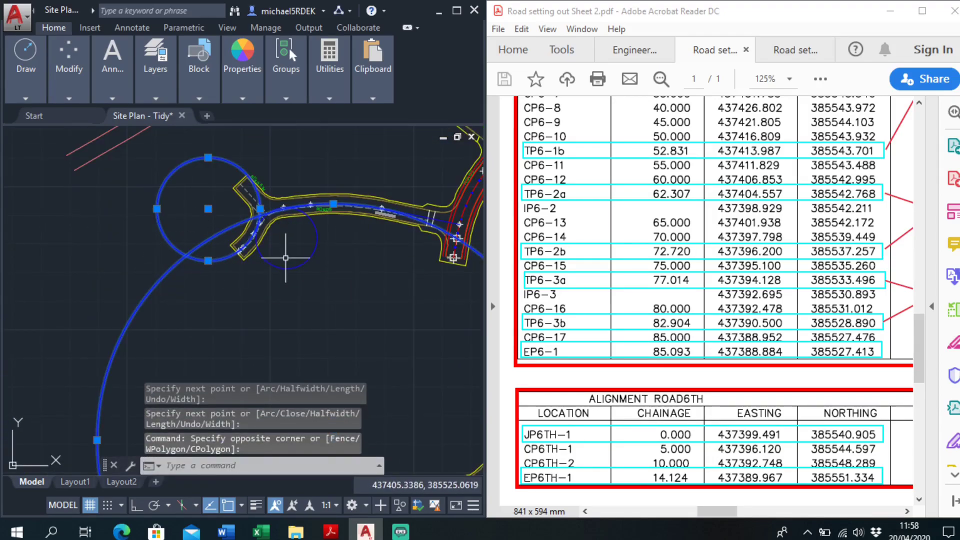
click(286, 258)
click(257, 272)
middle_drag(350, 260, 253, 261)
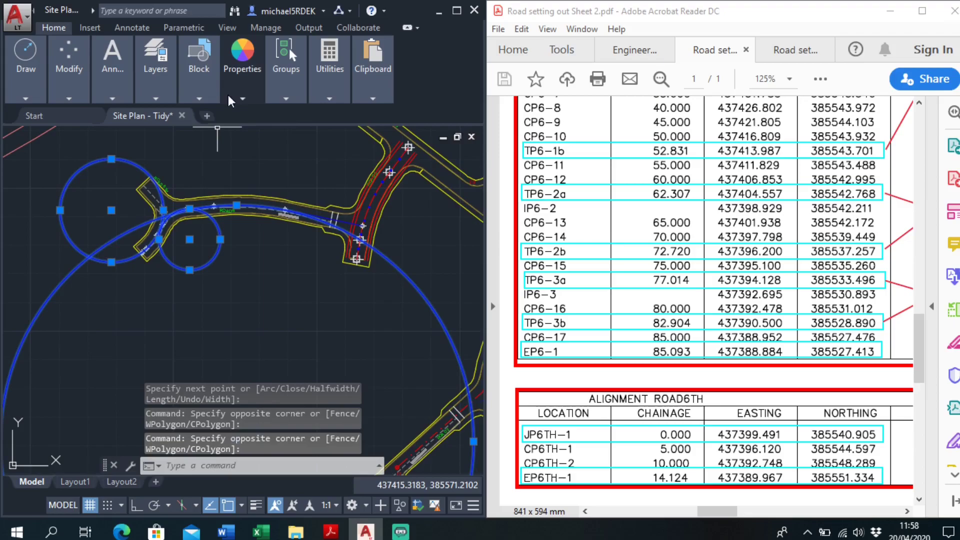
Step: Maximise the AutoCAD window and change the selected circles' colour to White
mouse_move(241, 98)
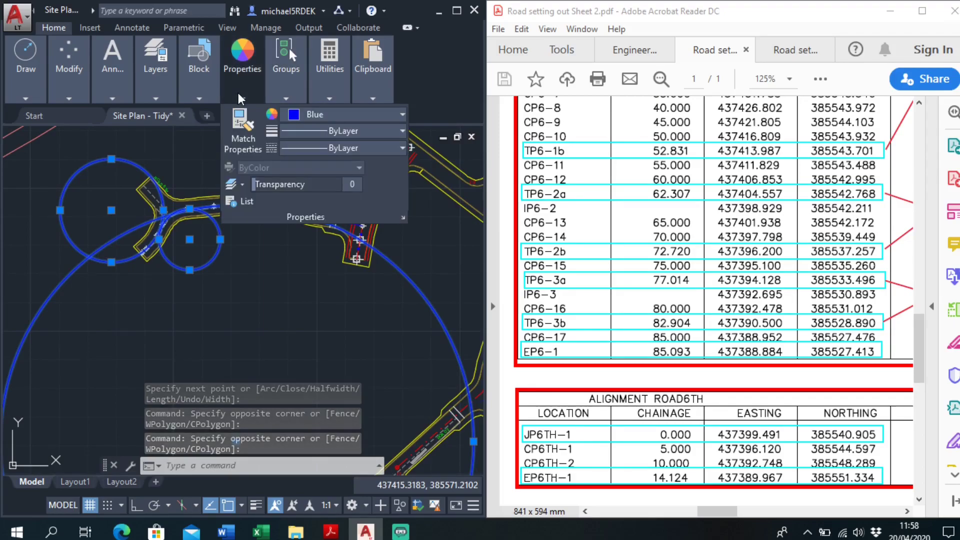
click(456, 10)
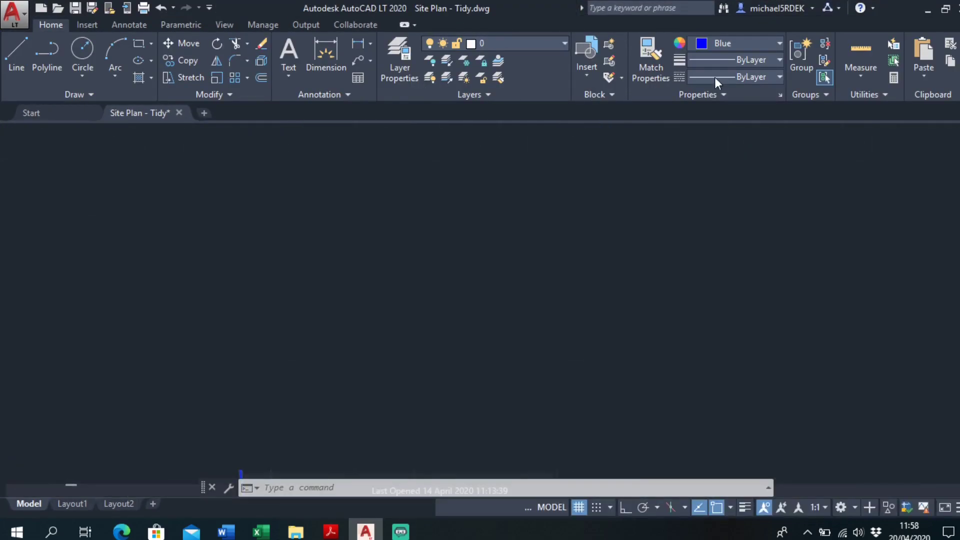
click(742, 39)
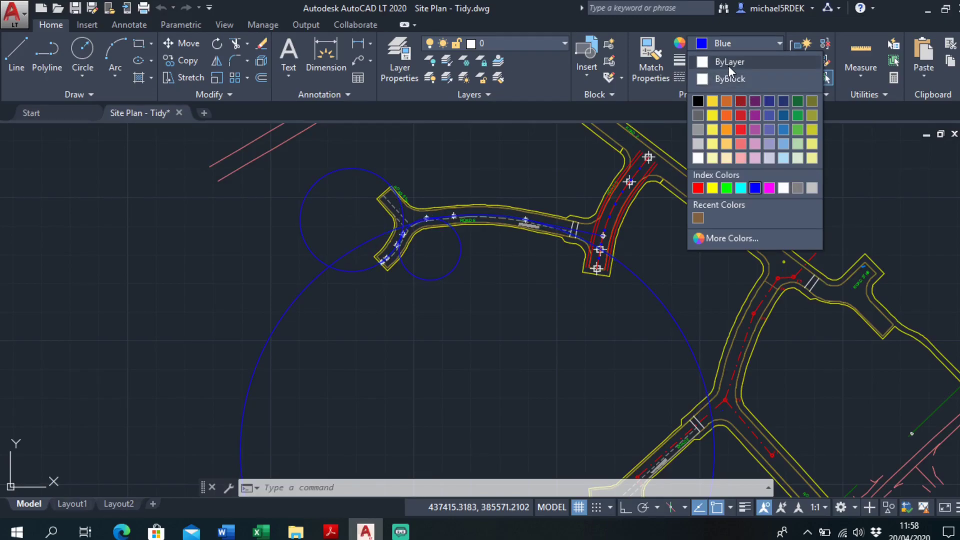
click(783, 188)
click(574, 247)
key(Escape)
scroll(490, 196, up, 4)
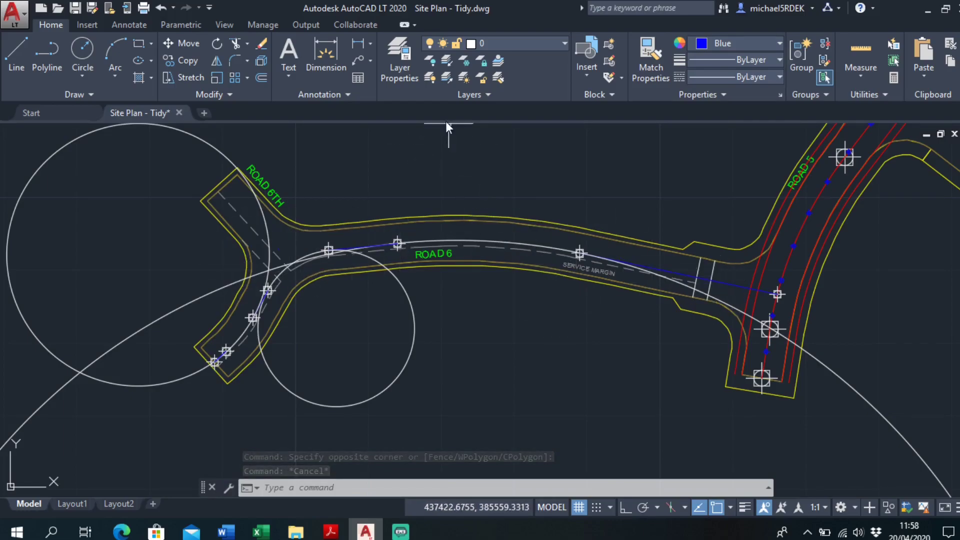
Step: Start TRIM and pick the blue Road 6 centreline segments as cutting edges
click(235, 46)
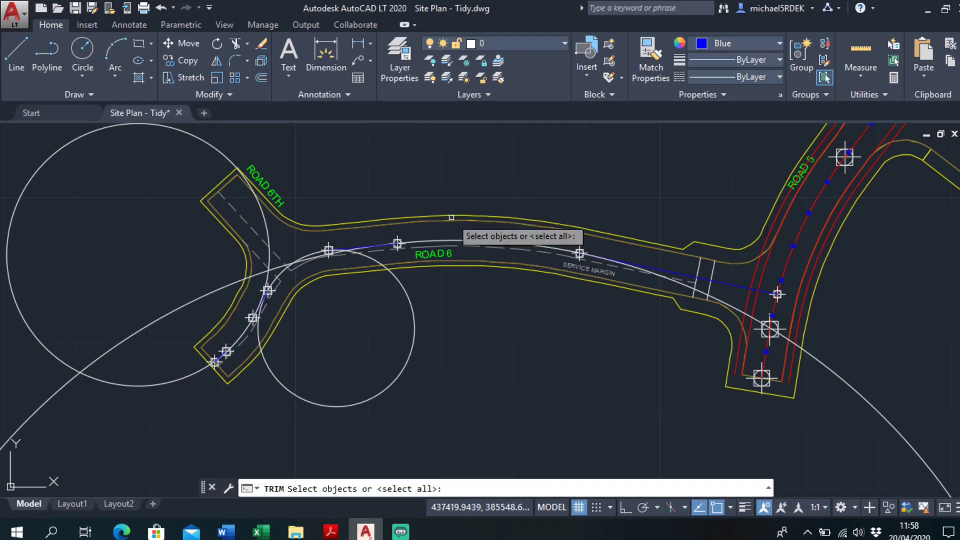
scroll(643, 234, up, 4)
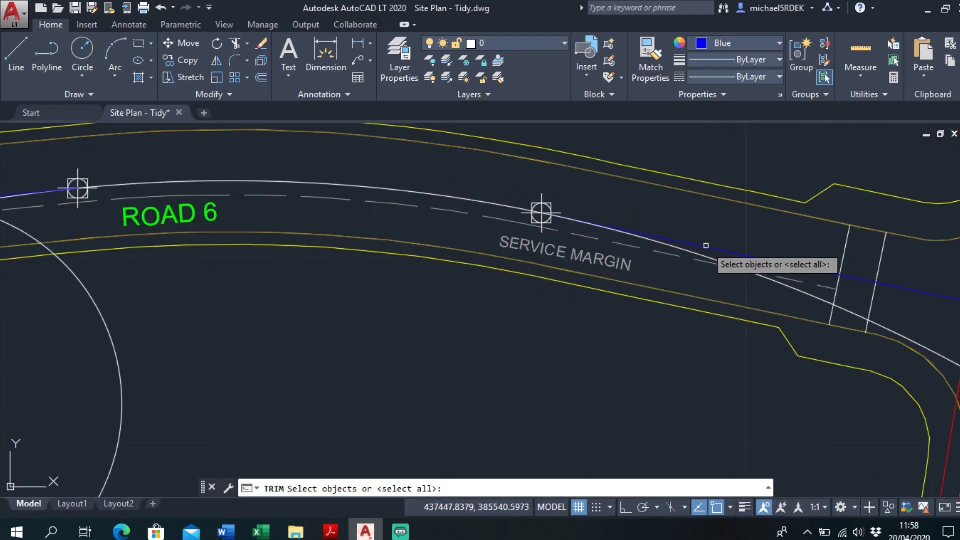
click(706, 246)
middle_drag(363, 218, 600, 261)
scroll(202, 274, up, 3)
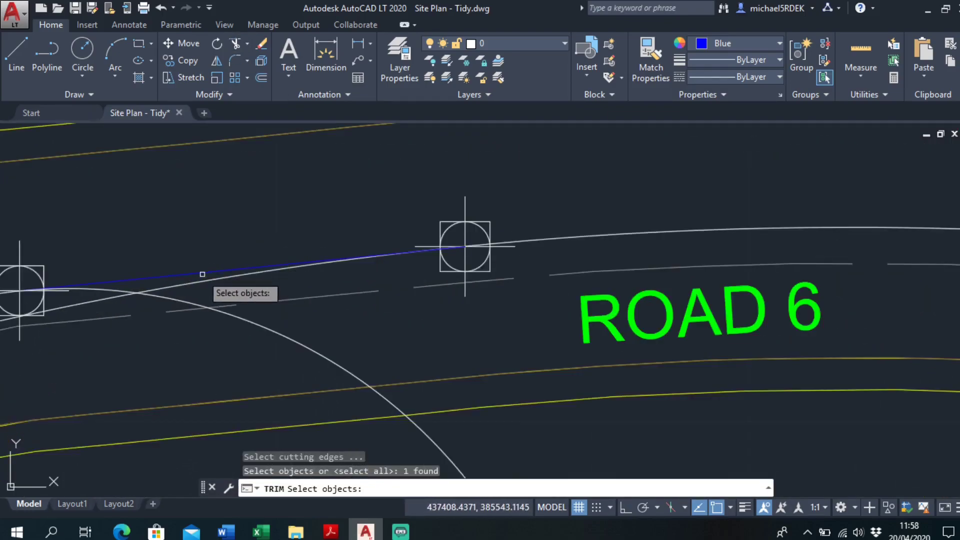
click(200, 274)
scroll(200, 274, down, 3)
middle_drag(186, 266, 479, 220)
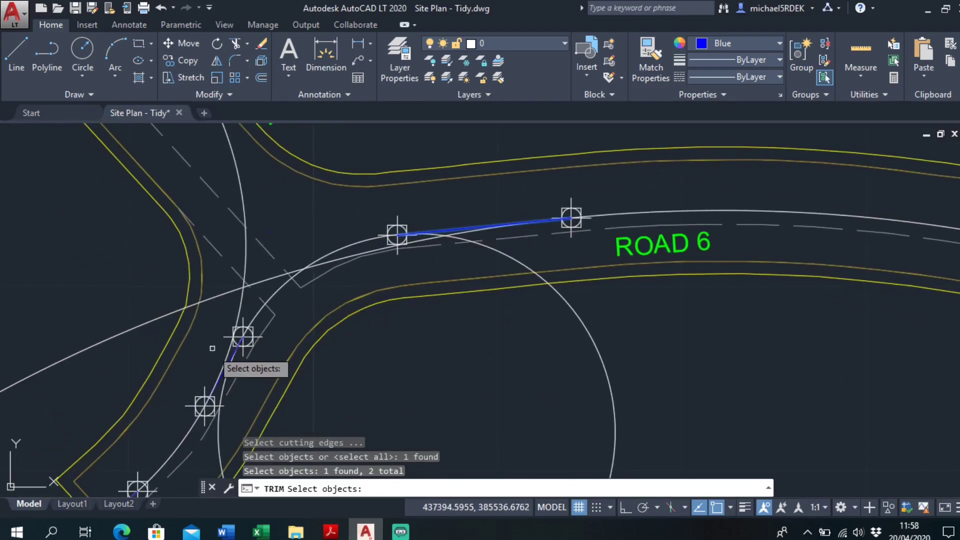
middle_drag(212, 348, 265, 305)
scroll(299, 311, up, 3)
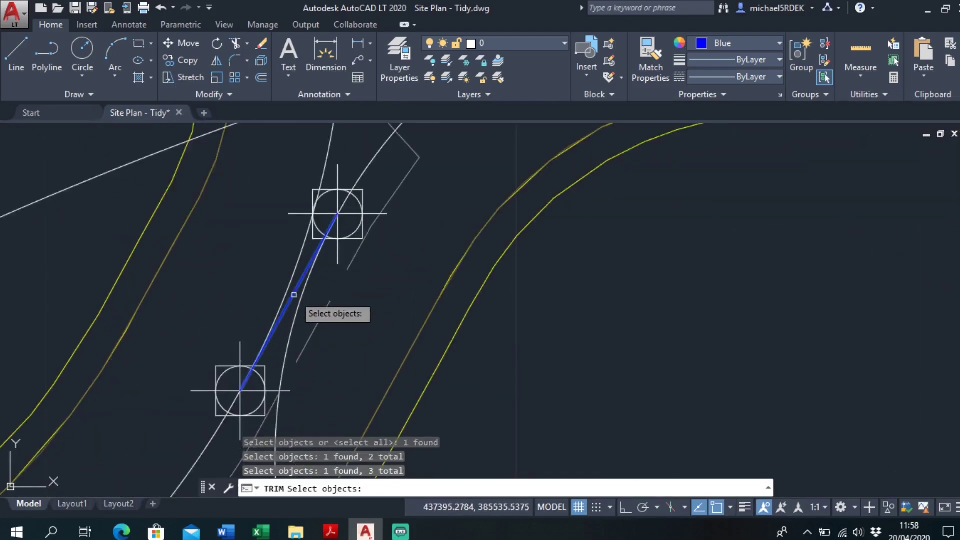
scroll(294, 295, down, 3)
scroll(251, 300, up, 4)
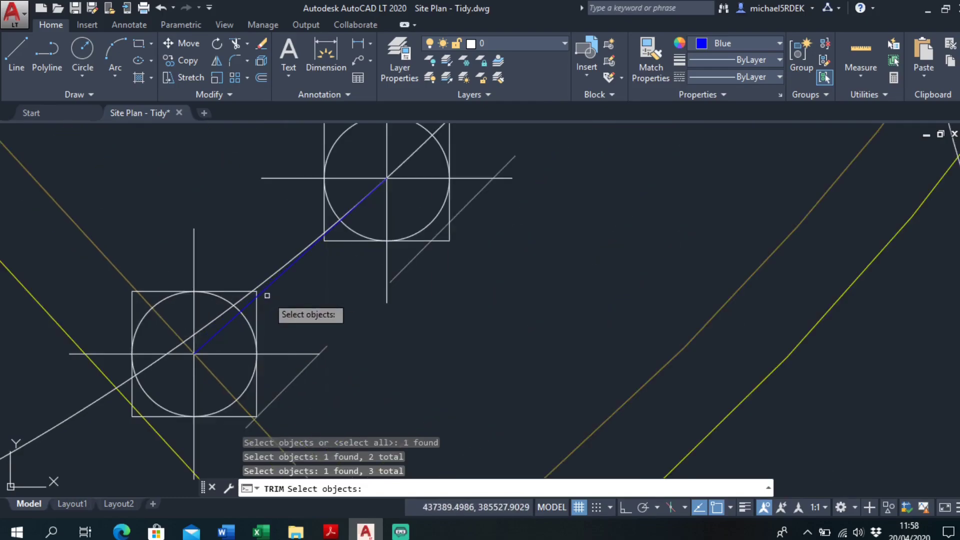
key(Return)
Step: Trim off the excess white curve past the cutting edge near the Road 5 junction
scroll(308, 311, down, 3)
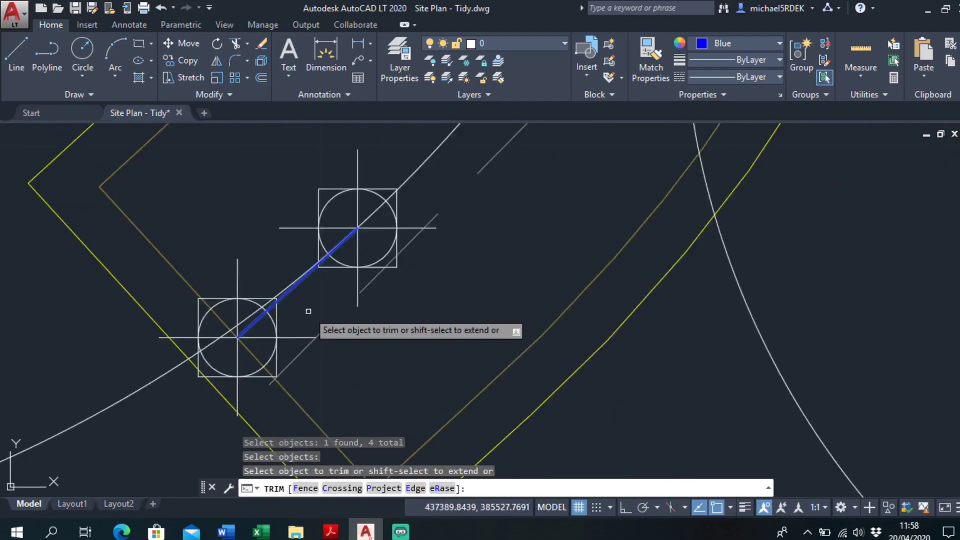
middle_drag(315, 325, 284, 349)
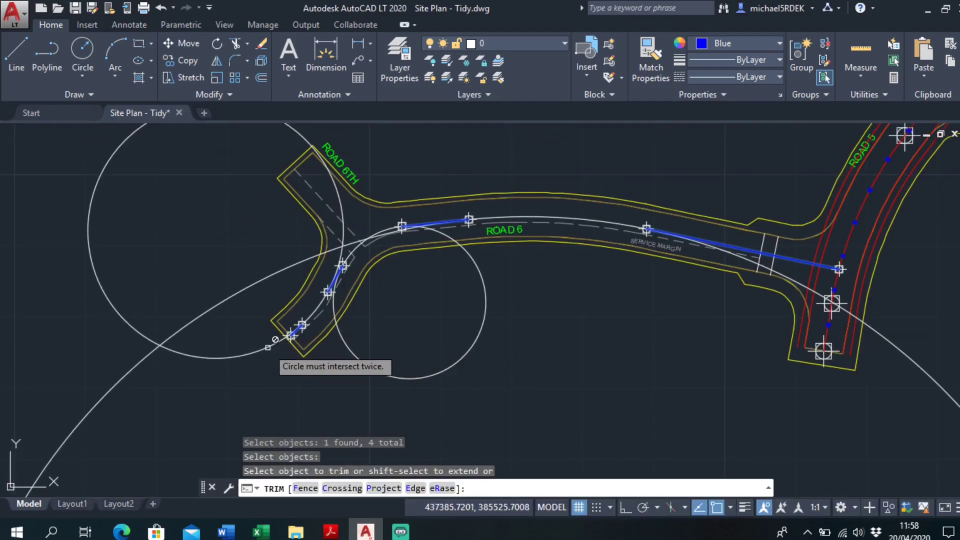
middle_drag(649, 320, 498, 310)
scroll(499, 310, up, 2)
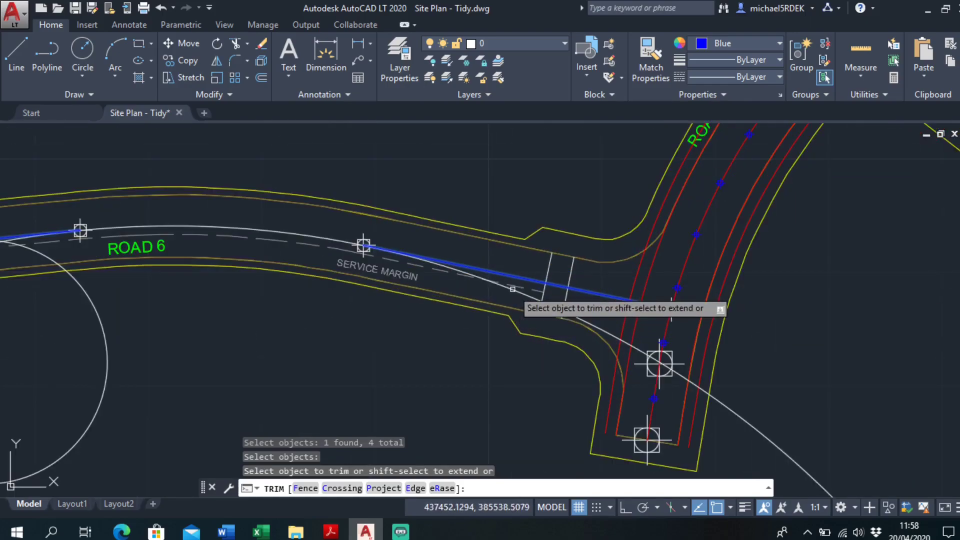
click(513, 288)
middle_drag(202, 324, 487, 325)
scroll(307, 258, up, 4)
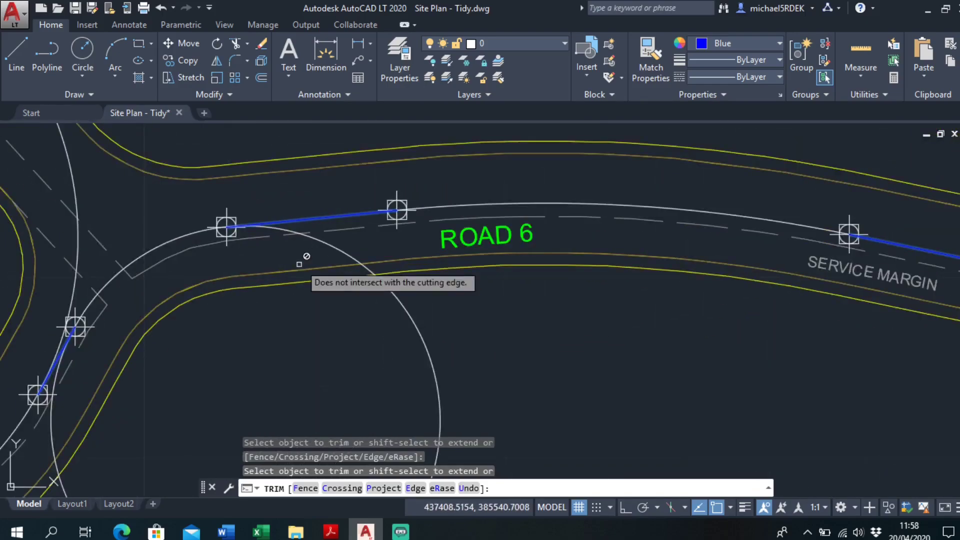
key(Escape)
Step: Repeat TRIM with two more Road 6 centreline segments as cutting edges, then cancel
scroll(350, 246, down, 4)
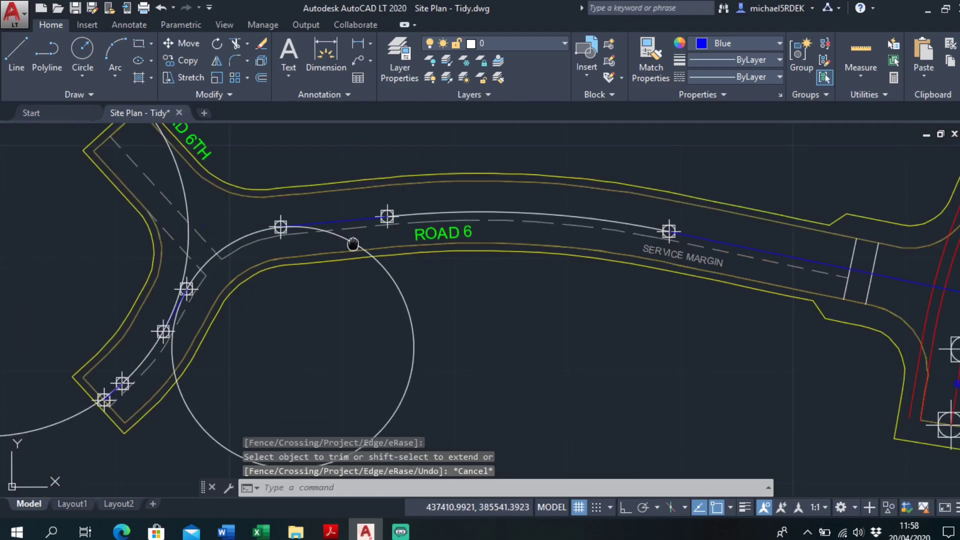
middle_drag(350, 246, 378, 244)
scroll(301, 256, up, 1)
right_click(302, 256)
click(340, 262)
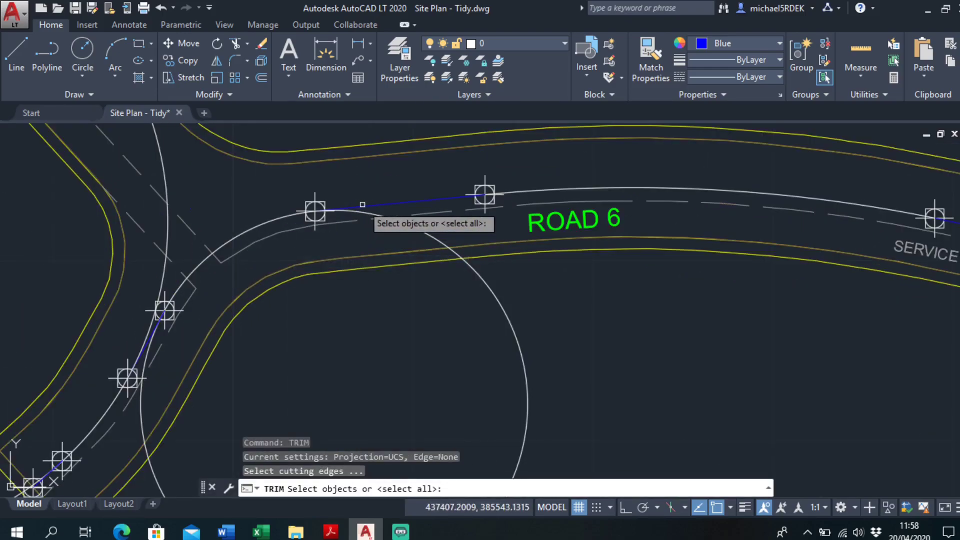
click(380, 204)
middle_drag(201, 326, 265, 297)
scroll(217, 310, up, 4)
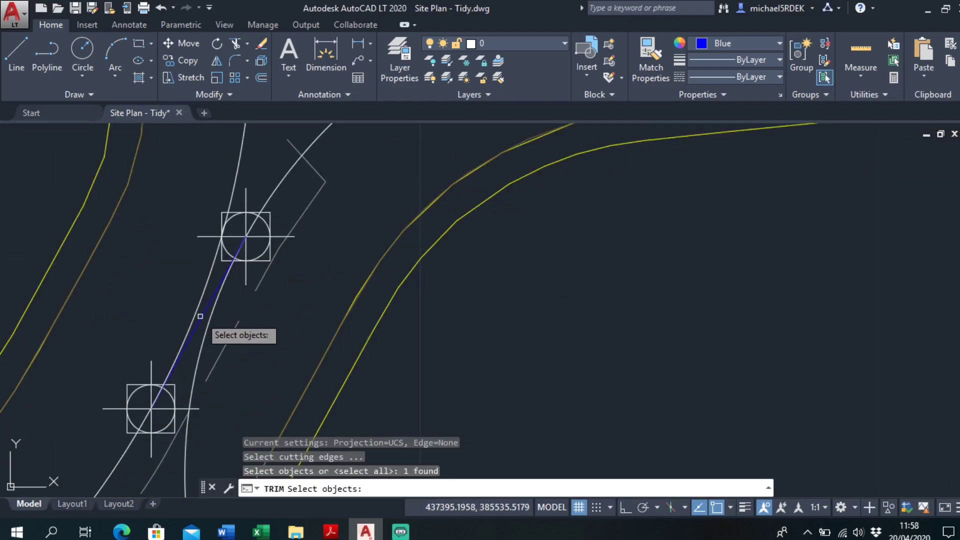
click(207, 316)
key(Return)
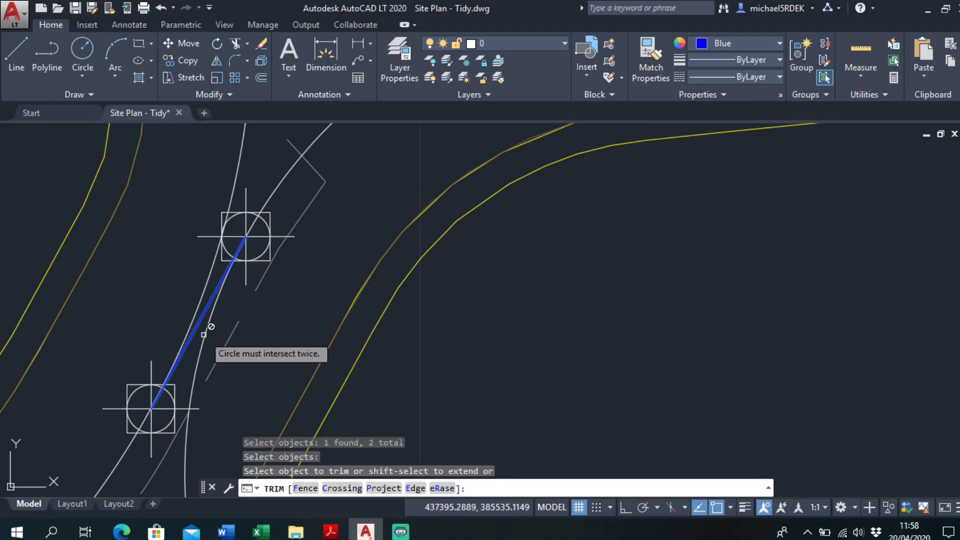
key(Escape)
scroll(211, 326, down, 3)
middle_drag(211, 327, 388, 218)
Step: Select the blue Road 6 centreline segment and centre its endpoint at the junction
scroll(427, 209, up, 8)
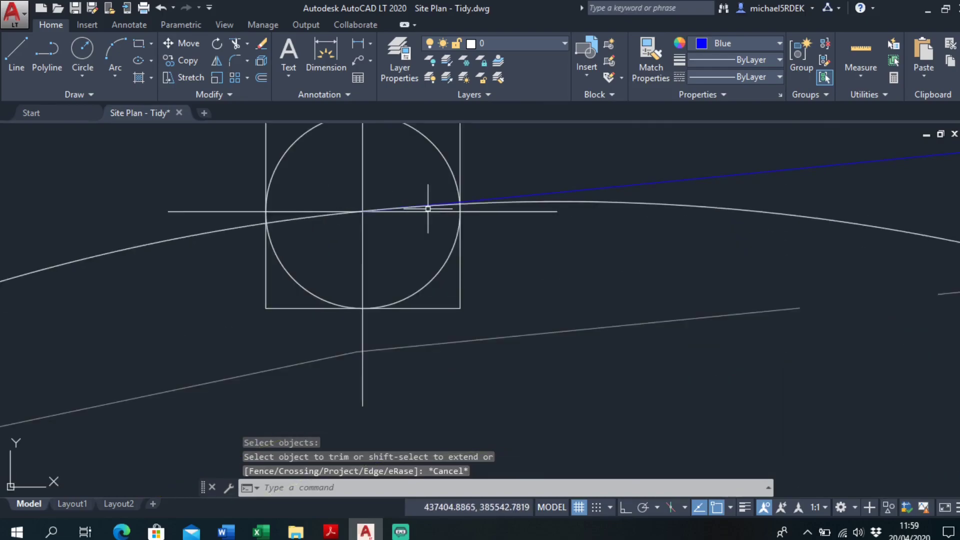
click(544, 194)
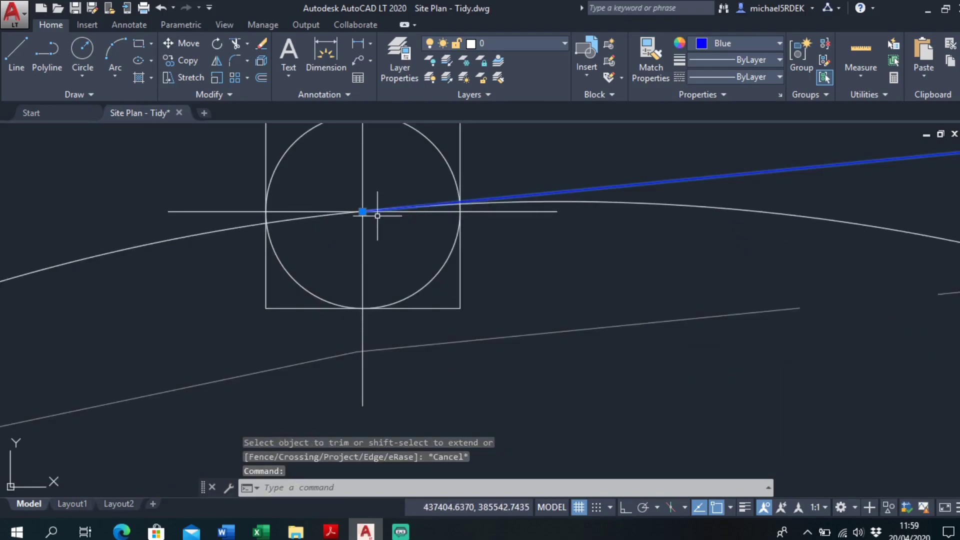
scroll(375, 221, up, 6)
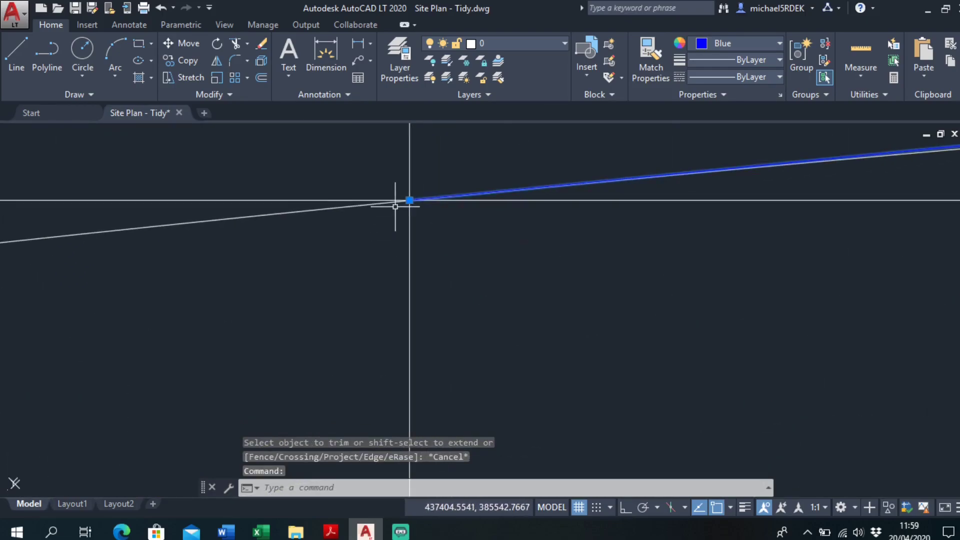
scroll(443, 179, down, 3)
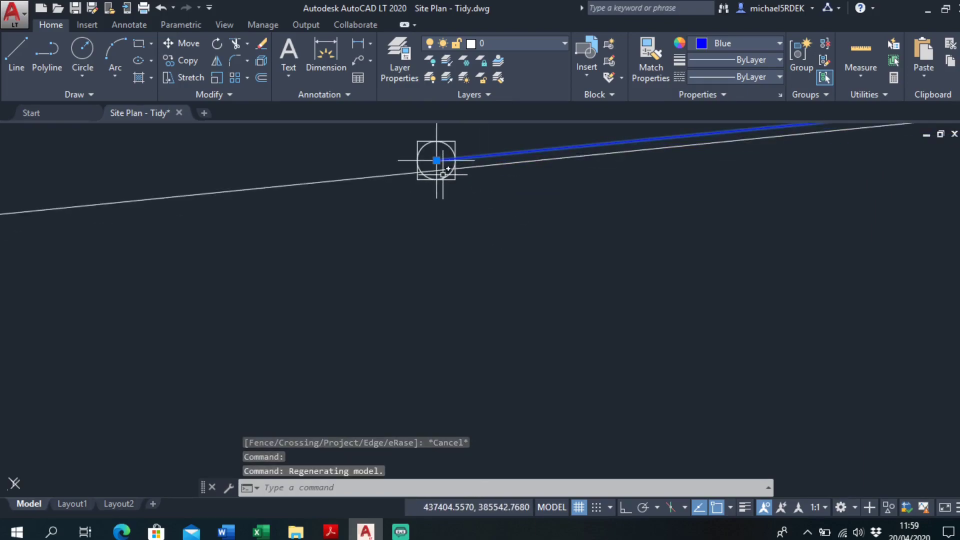
middle_drag(443, 174, 441, 273)
scroll(438, 280, up, 3)
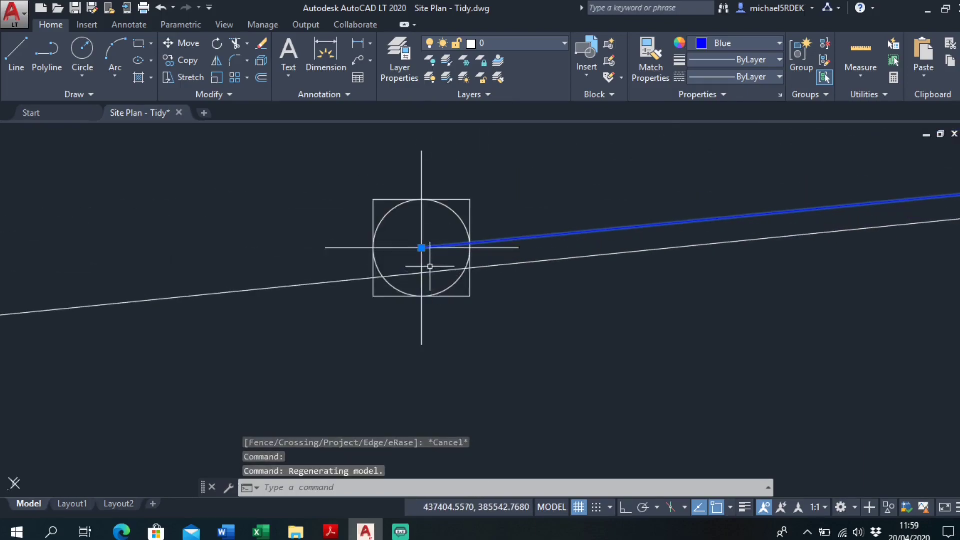
scroll(429, 262, down, 4)
scroll(439, 263, down, 3)
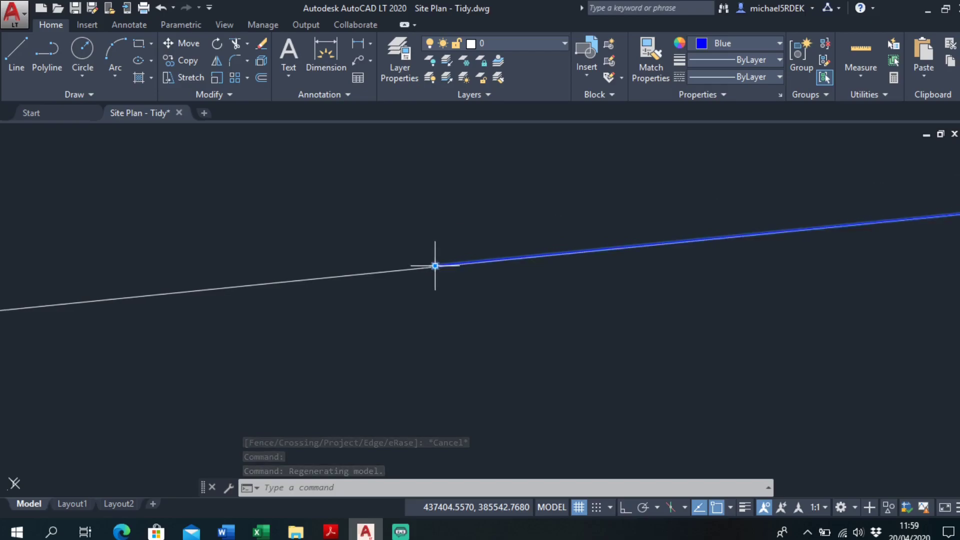
scroll(431, 292, down, 4)
scroll(431, 305, down, 5)
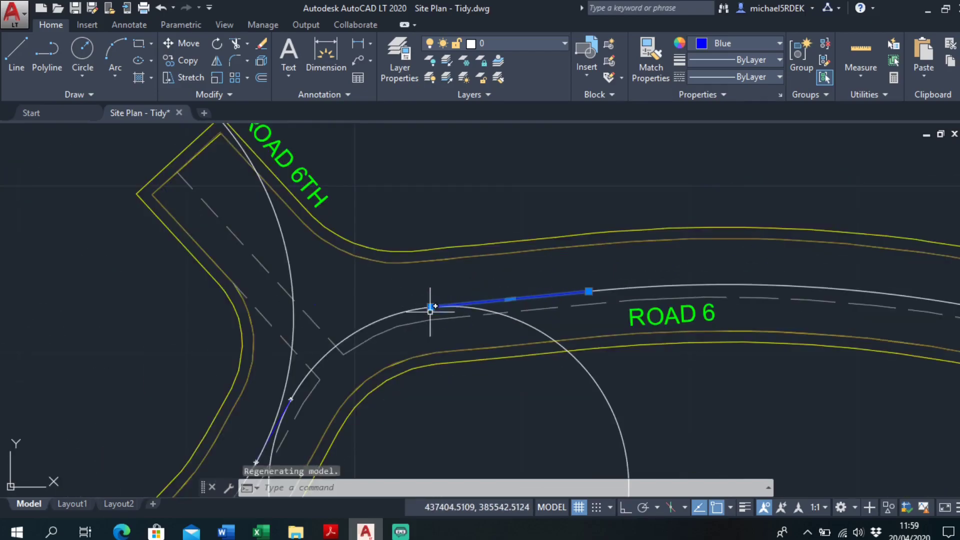
middle_drag(434, 337, 446, 327)
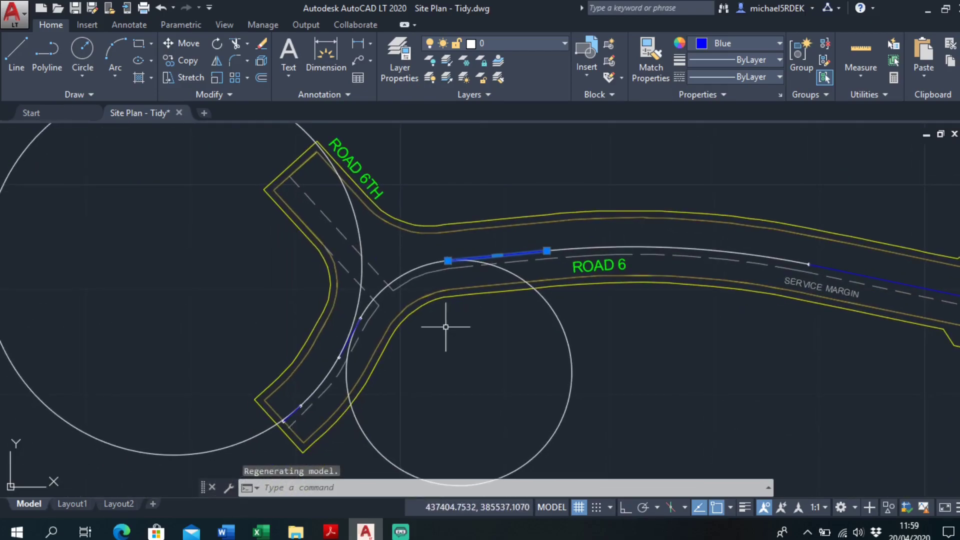
Step: Check the ROAD6TH alignment table in the setting-out PDF, then return to the drawing
mouse_move(330, 532)
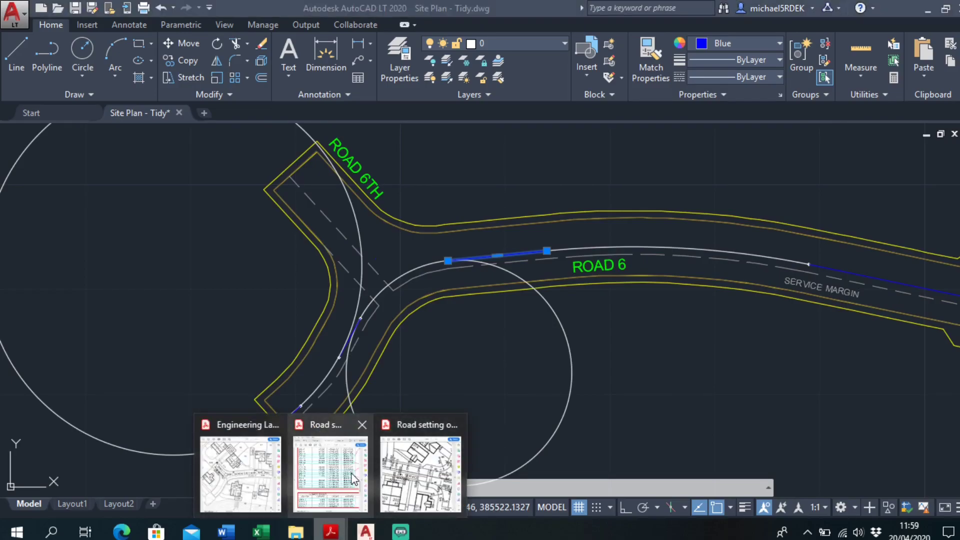
click(325, 480)
scroll(688, 377, down, 3)
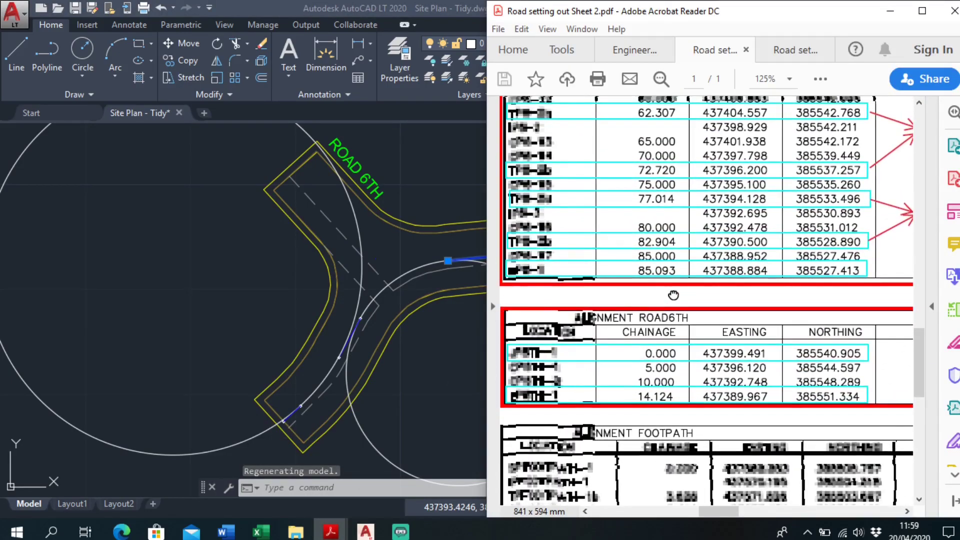
click(440, 361)
Step: Select the blue road line and turn on Tangent object snap
key(Escape)
scroll(450, 254, up, 10)
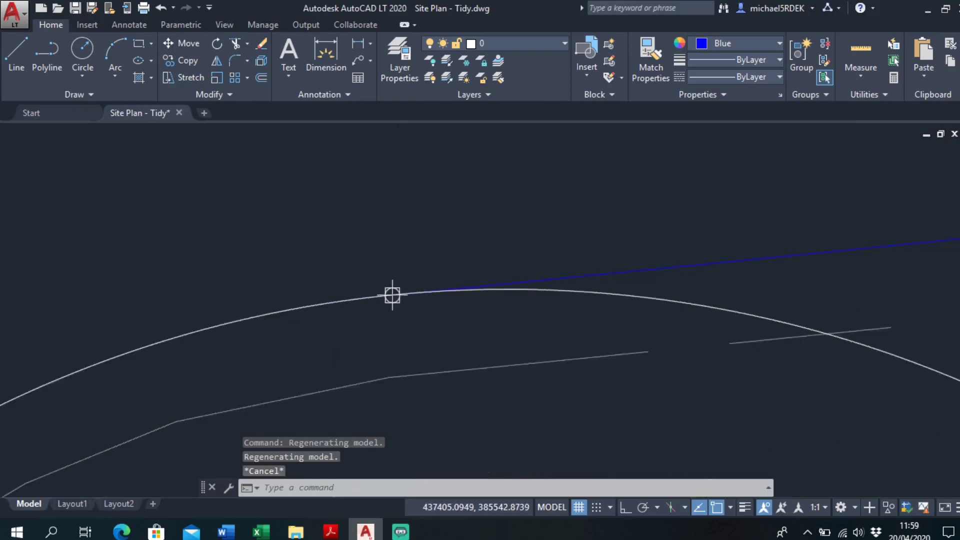
middle_drag(377, 311, 523, 312)
scroll(473, 313, up, 2)
click(545, 253)
scroll(446, 328, down, 4)
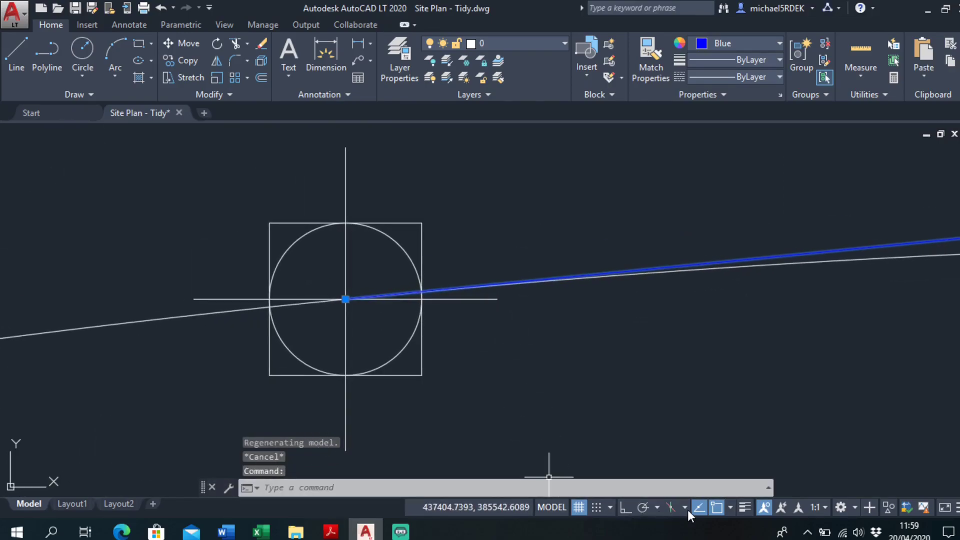
click(729, 506)
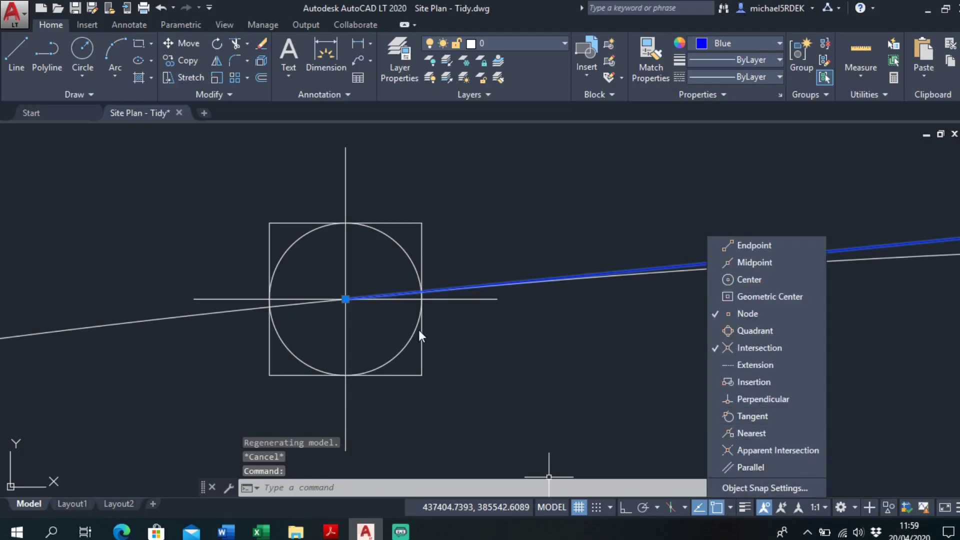
click(752, 416)
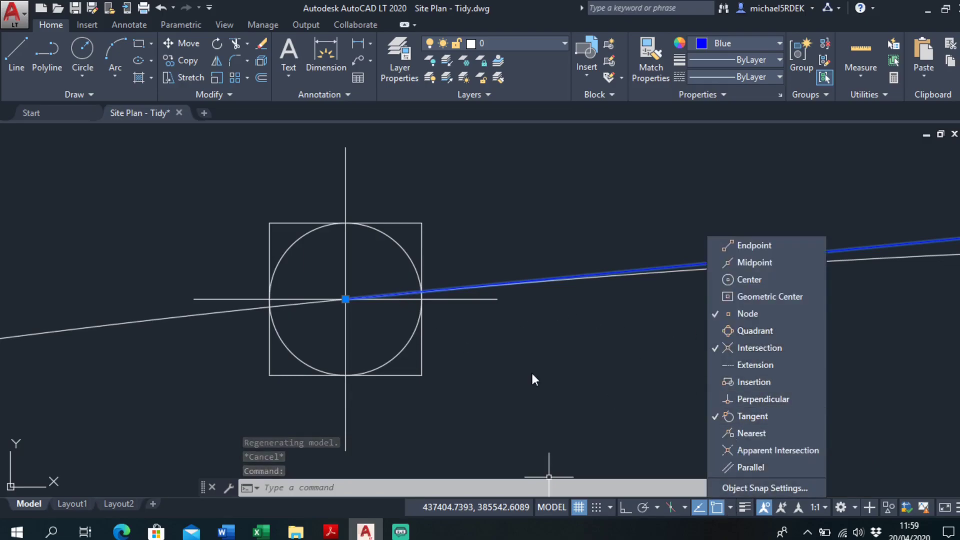
Step: Test-stretch the line's endpoint, then turn off Node object snap
scroll(340, 298, up, 5)
scroll(385, 306, up, 3)
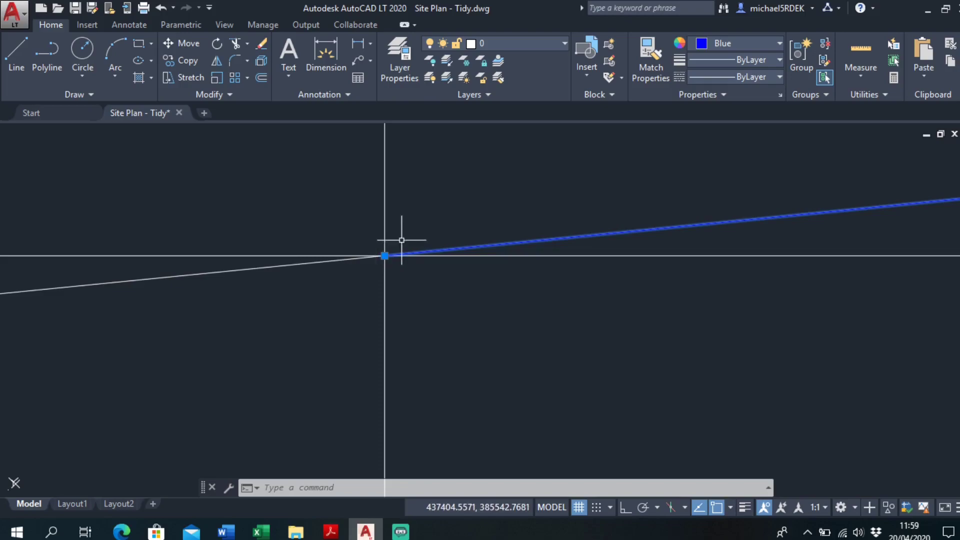
click(384, 255)
scroll(374, 268, up, 2)
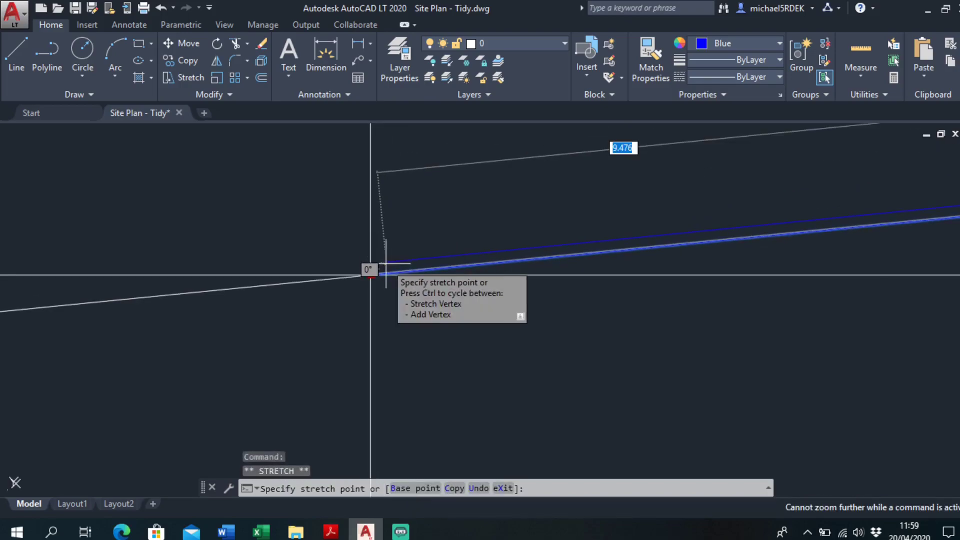
key(Escape)
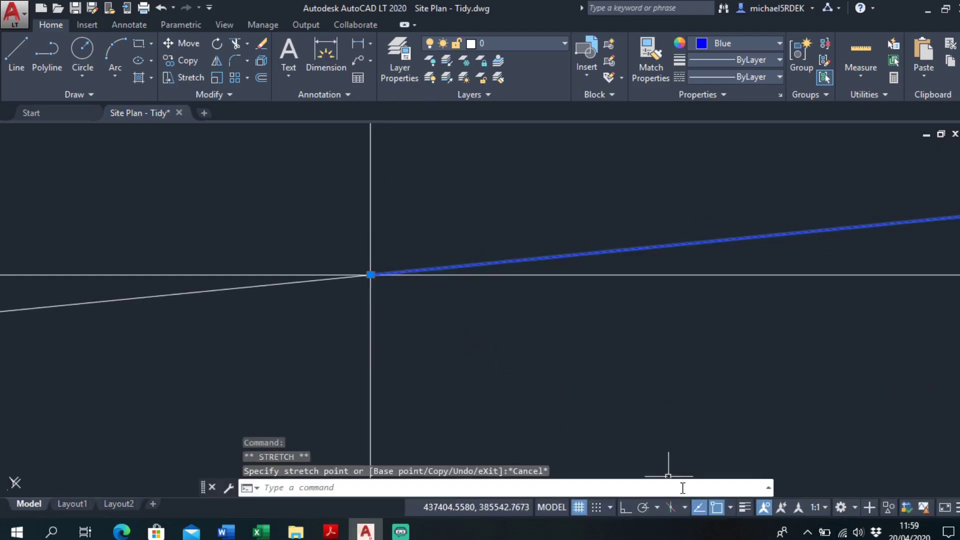
click(731, 507)
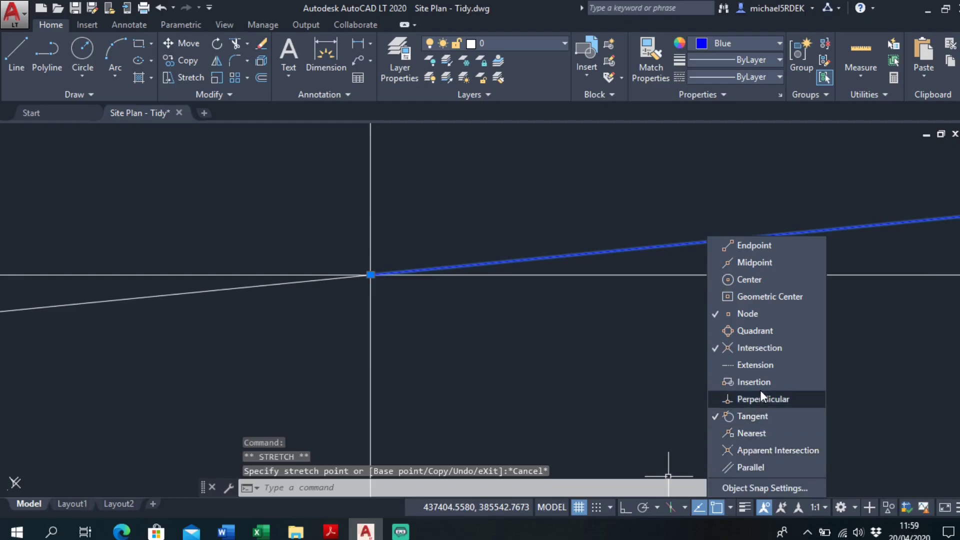
click(764, 314)
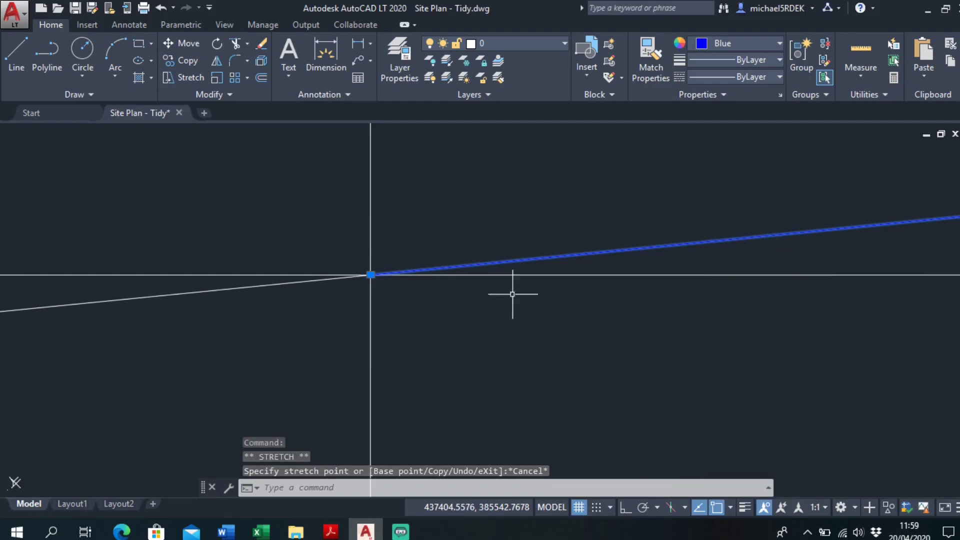
Step: Retry the endpoint stretch and recheck the object snap modes
click(370, 275)
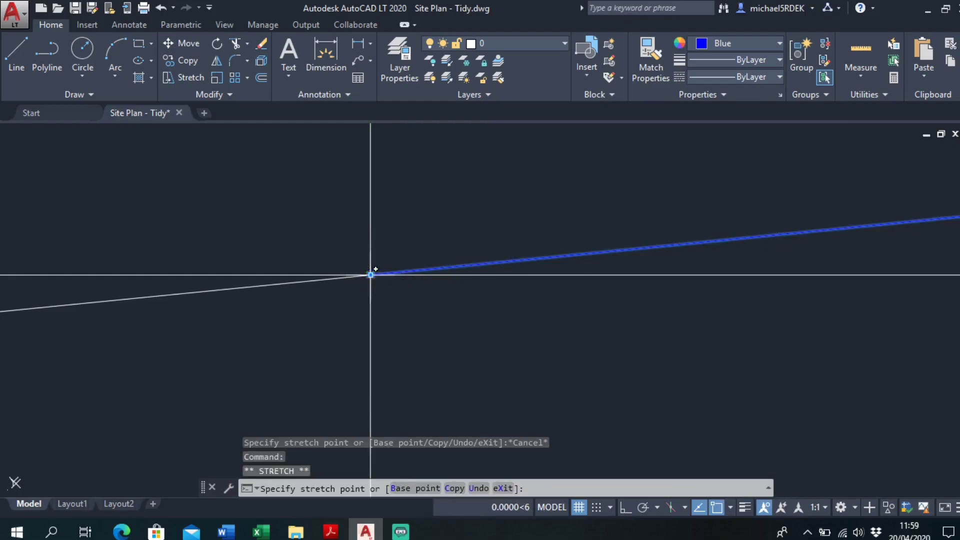
key(Escape)
click(732, 508)
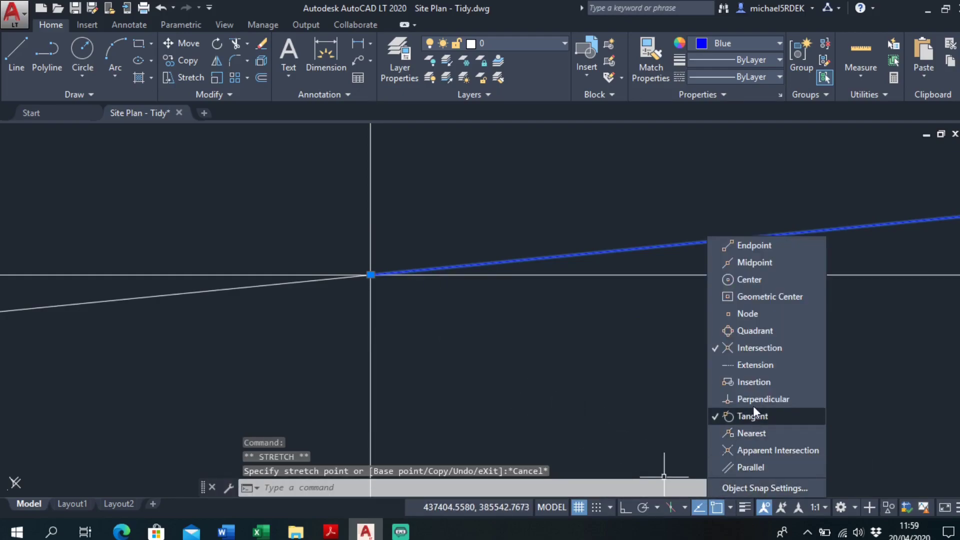
key(Escape)
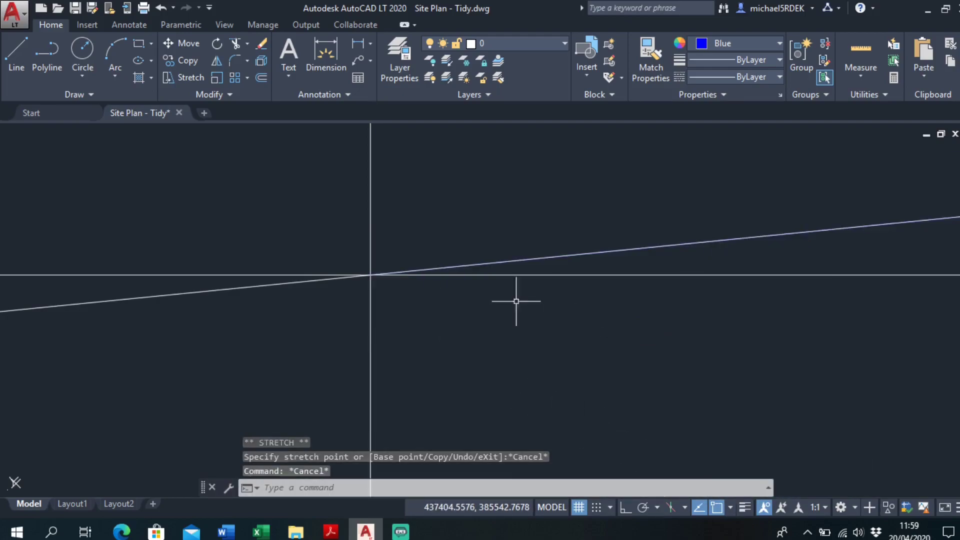
Step: Select the blue line at the circle centre and try repositioning its endpoint
scroll(494, 256, down, 5)
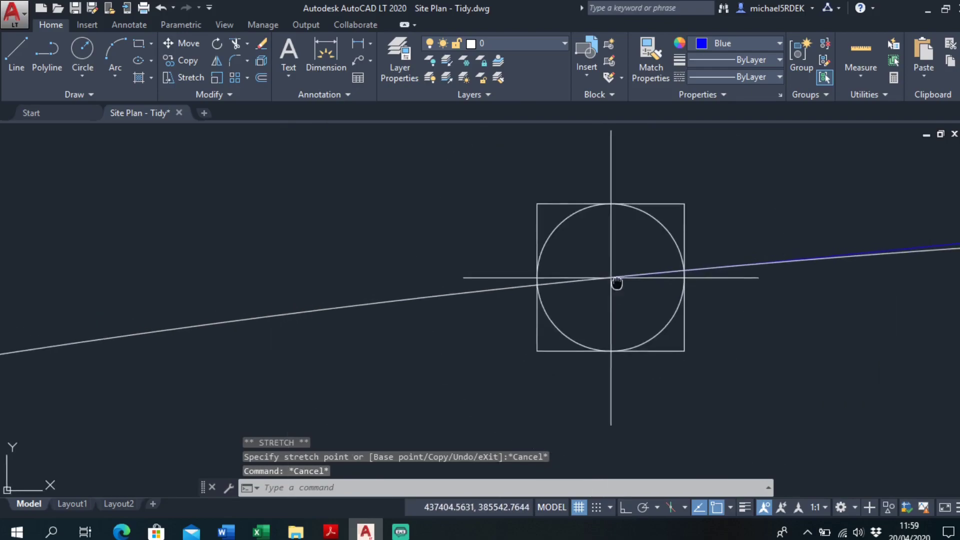
click(803, 285)
key(Escape)
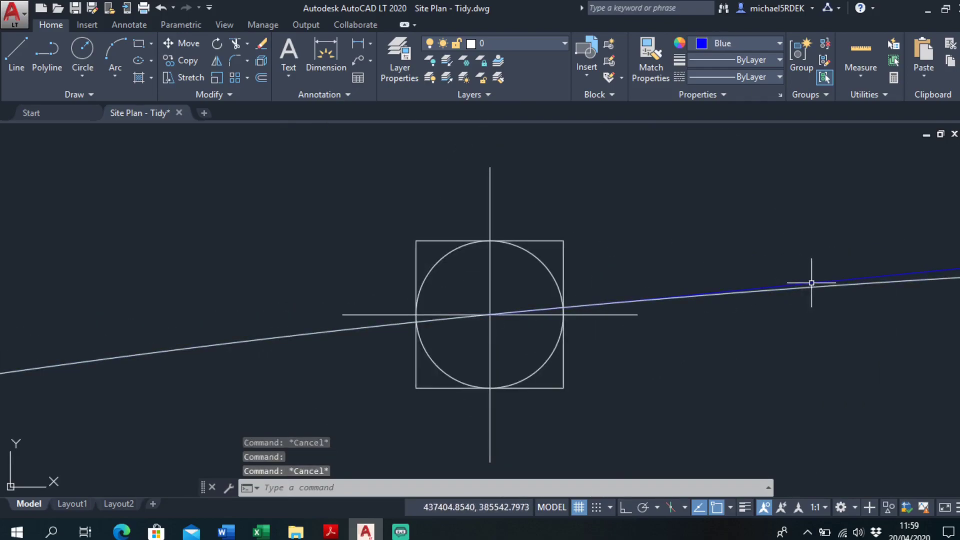
click(805, 285)
scroll(514, 316, up, 6)
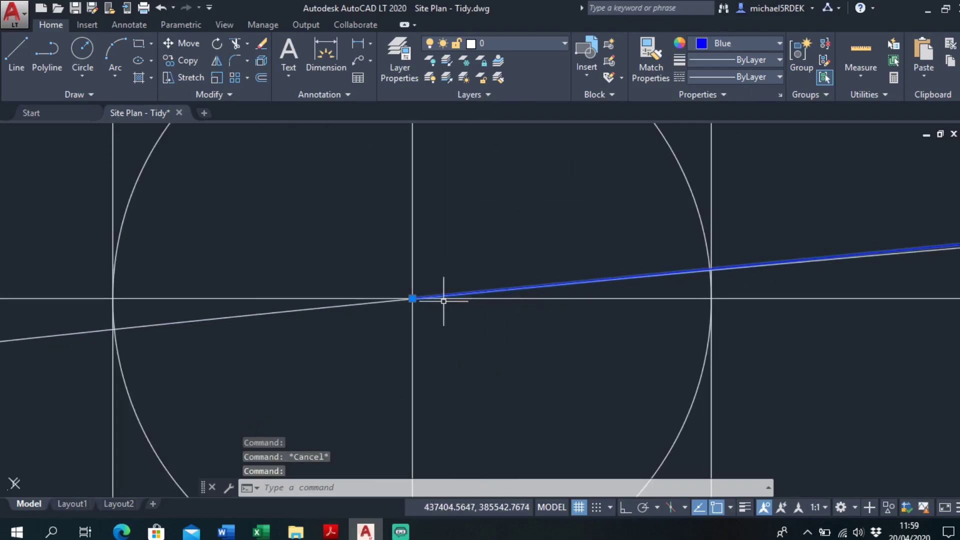
click(412, 299)
scroll(409, 305, up, 5)
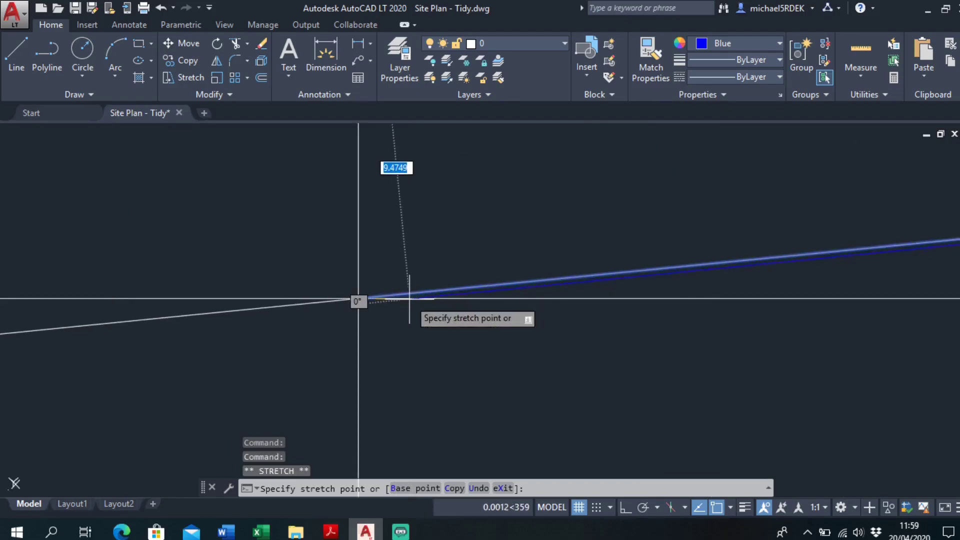
click(292, 292)
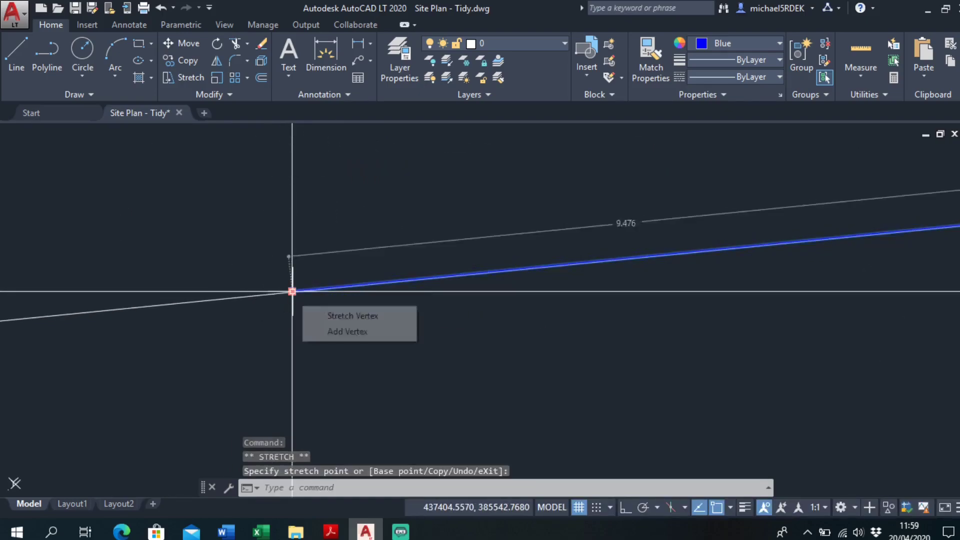
key(Escape)
Step: Check the circle near ROAD 6 and try stretching the blue chainage line's endpoint
click(275, 292)
click(253, 290)
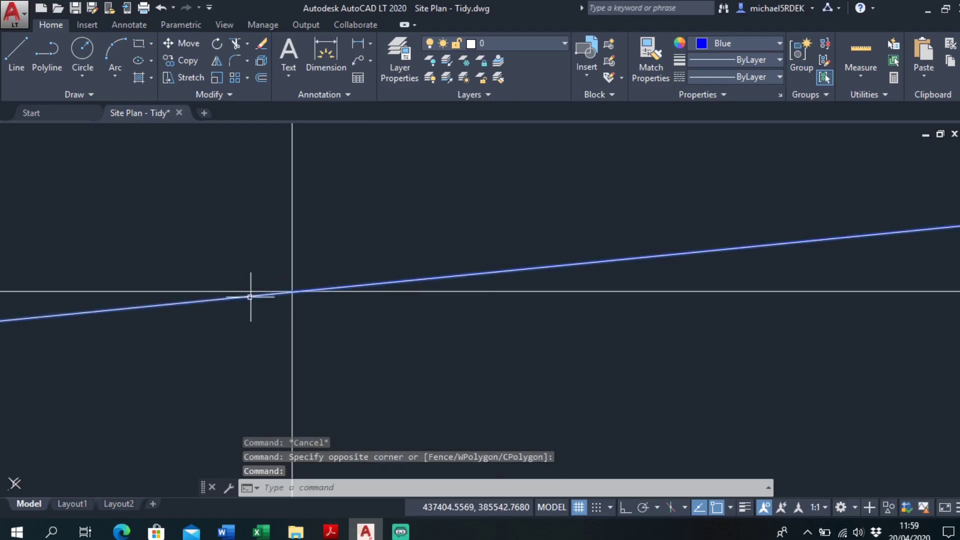
scroll(272, 300, down, 10)
click(457, 241)
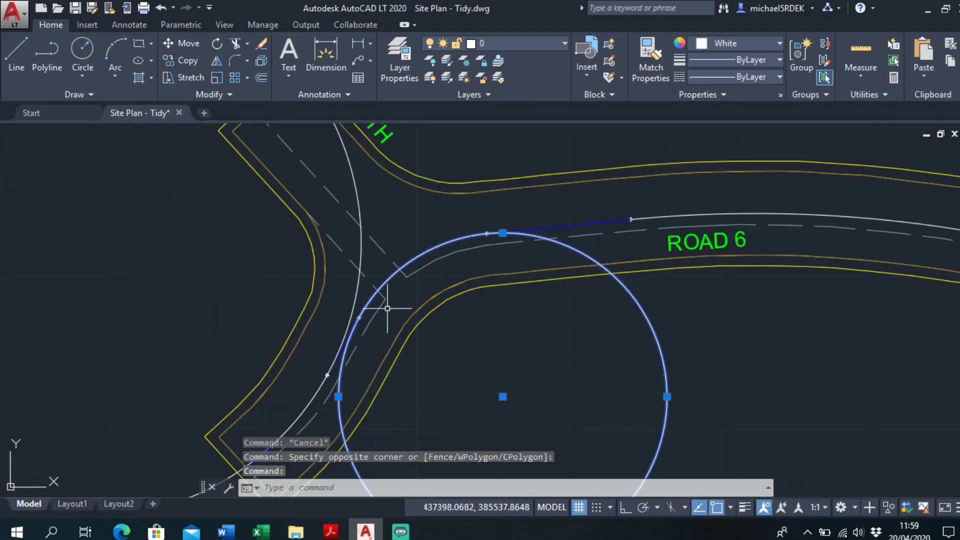
scroll(388, 308, up, 10)
key(Escape)
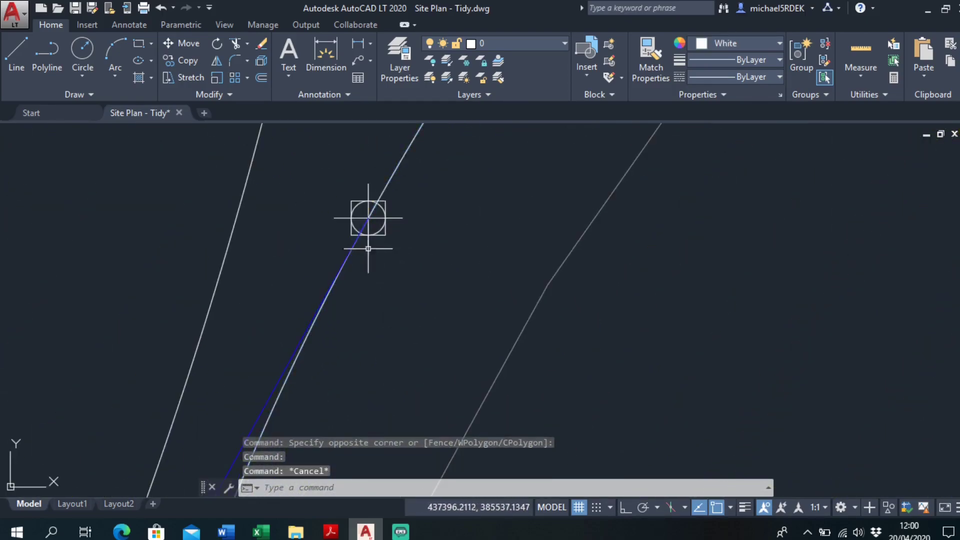
click(320, 294)
scroll(319, 285, up, 8)
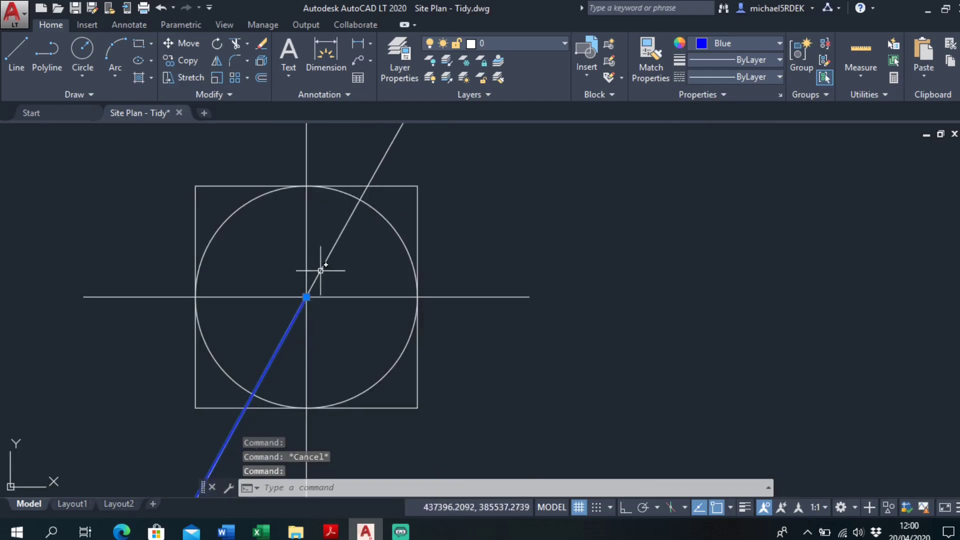
click(307, 297)
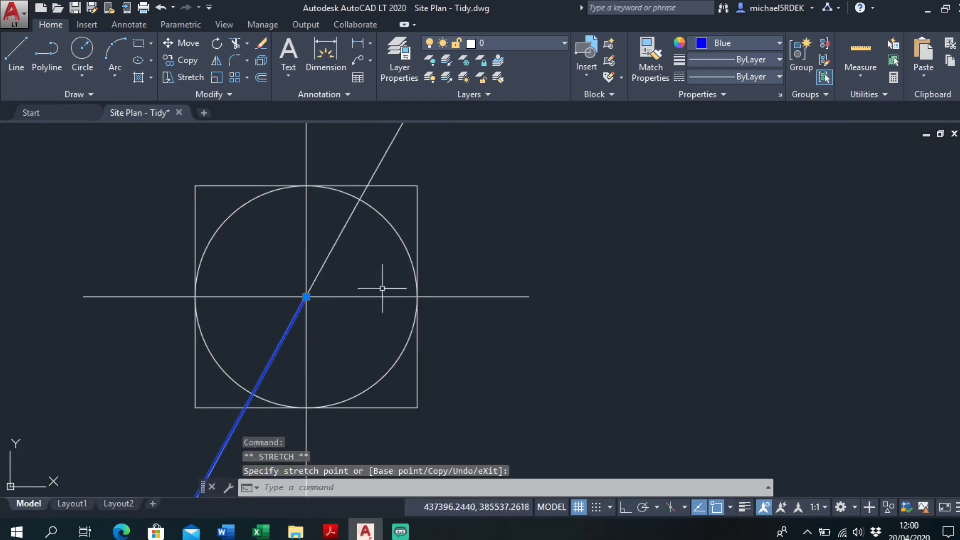
key(Escape)
Step: Select the blue line on the Road 6 curve and grab its start point
scroll(489, 235, down, 6)
scroll(543, 289, up, 3)
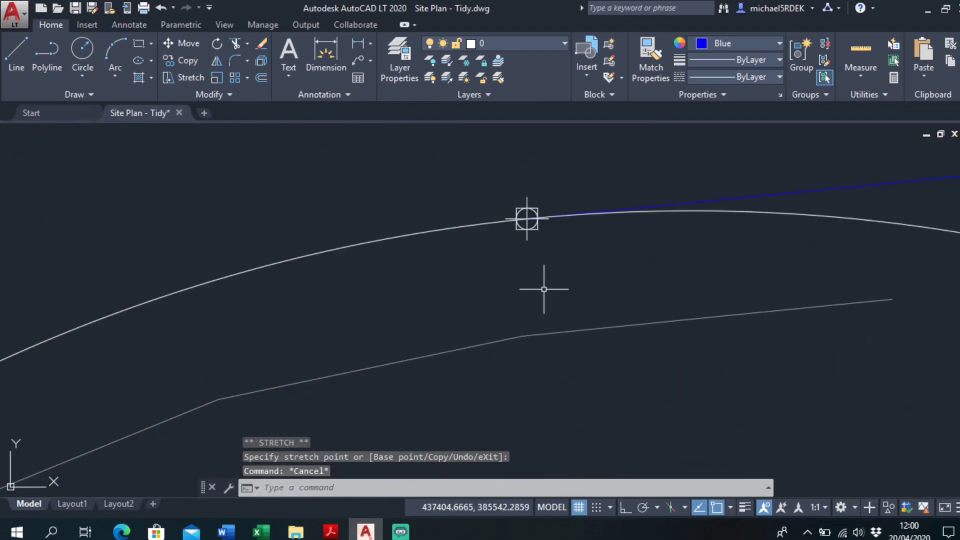
click(692, 202)
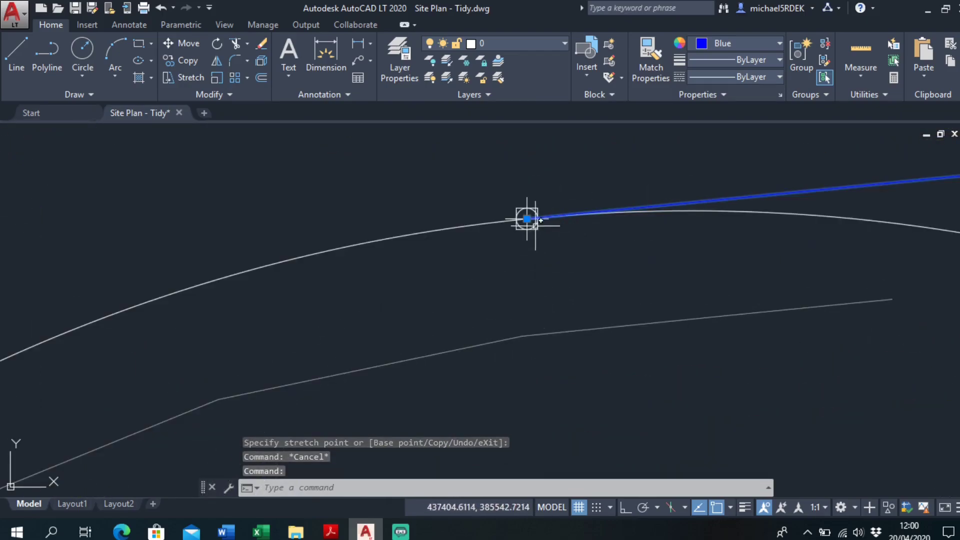
click(527, 218)
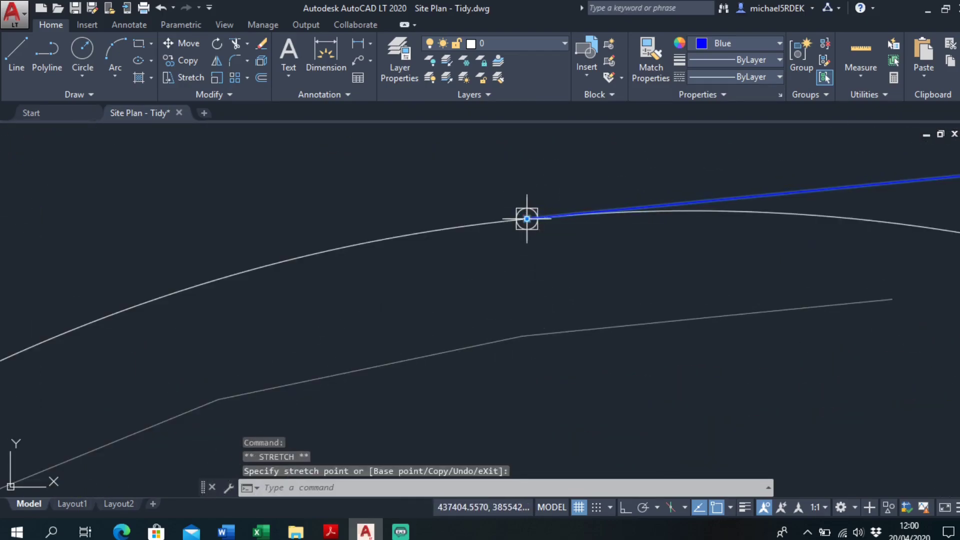
scroll(523, 220, down, 3)
scroll(516, 261, down, 5)
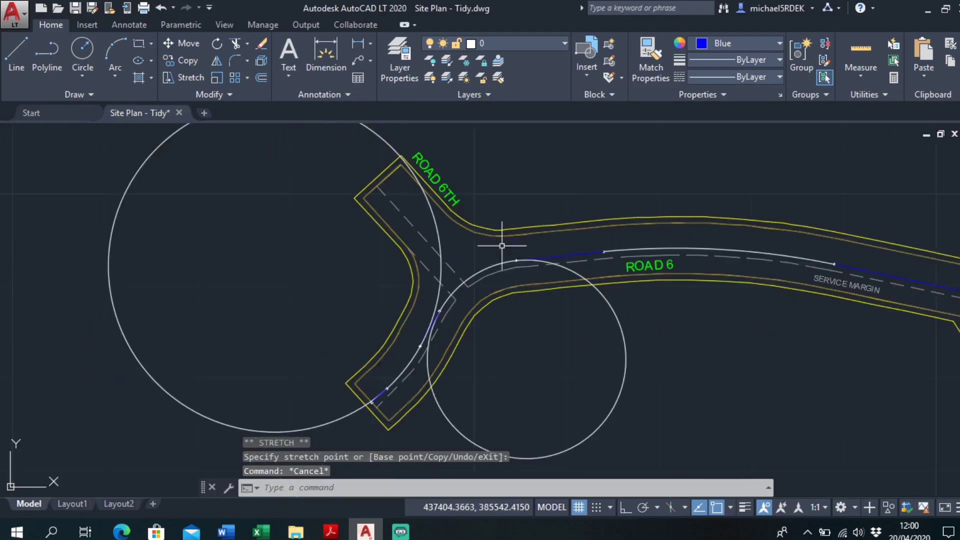
click(235, 46)
scroll(561, 250, up, 3)
click(555, 257)
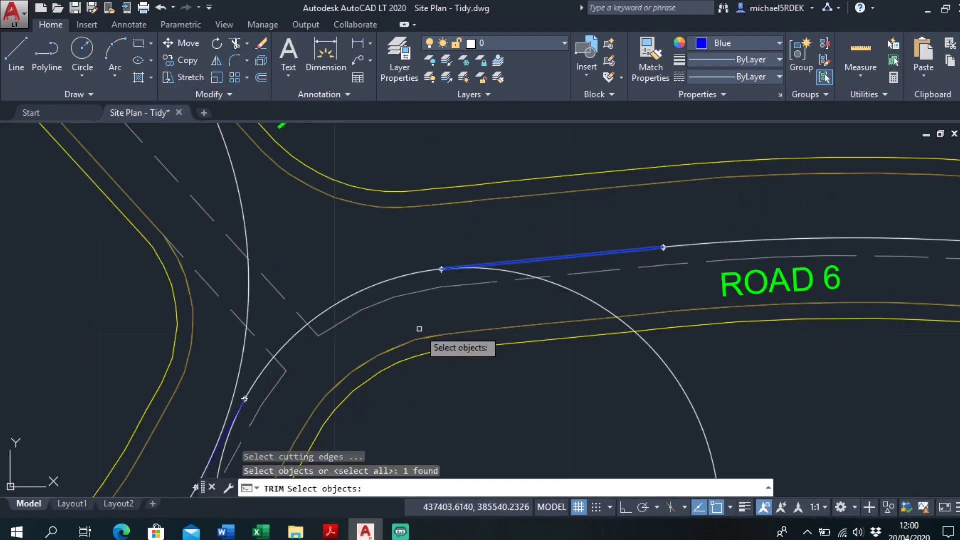
middle_drag(295, 430, 429, 323)
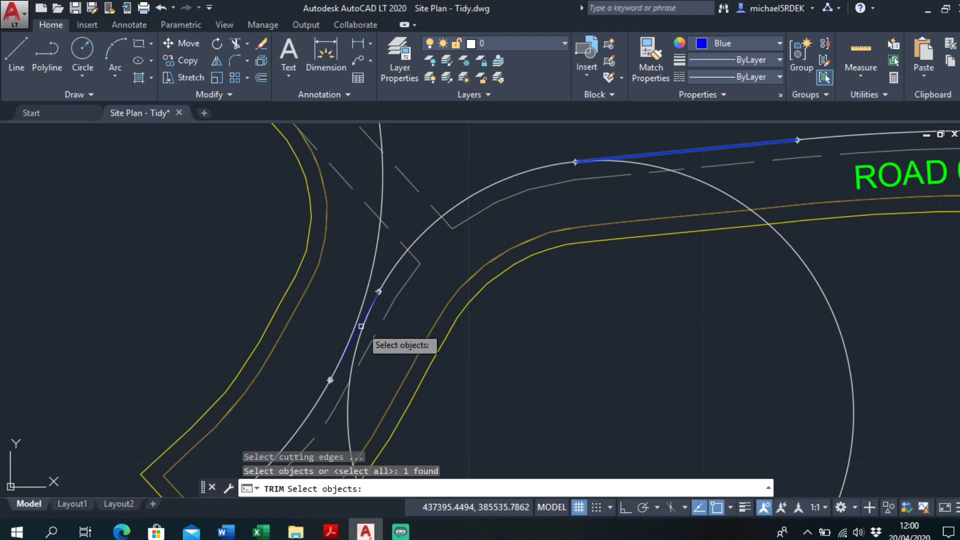
key(Return)
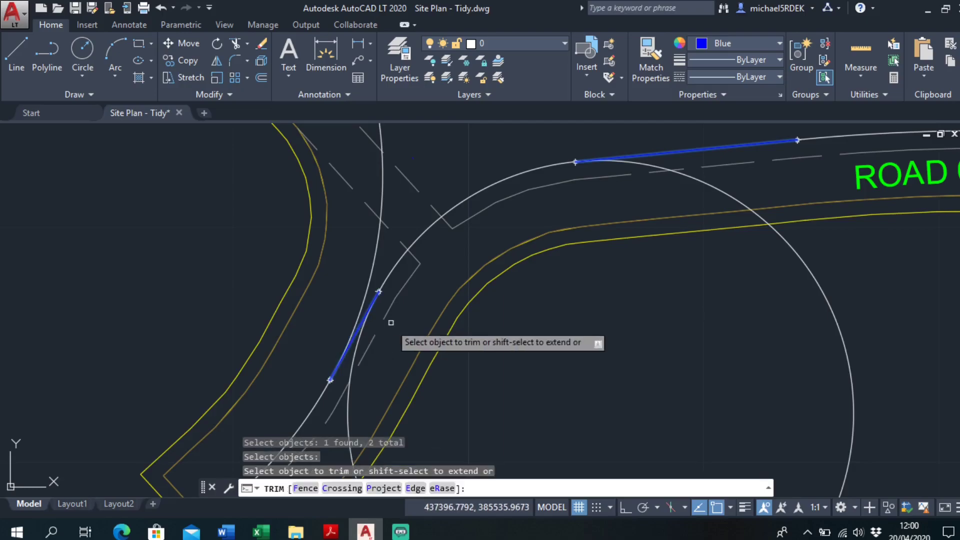
click(359, 341)
scroll(451, 286, down, 3)
key(Escape)
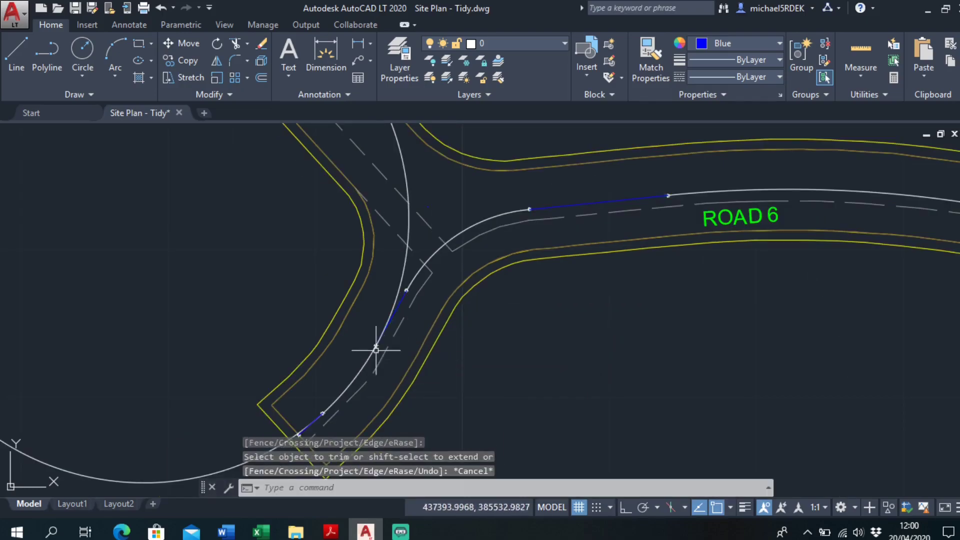
scroll(376, 350, up, 6)
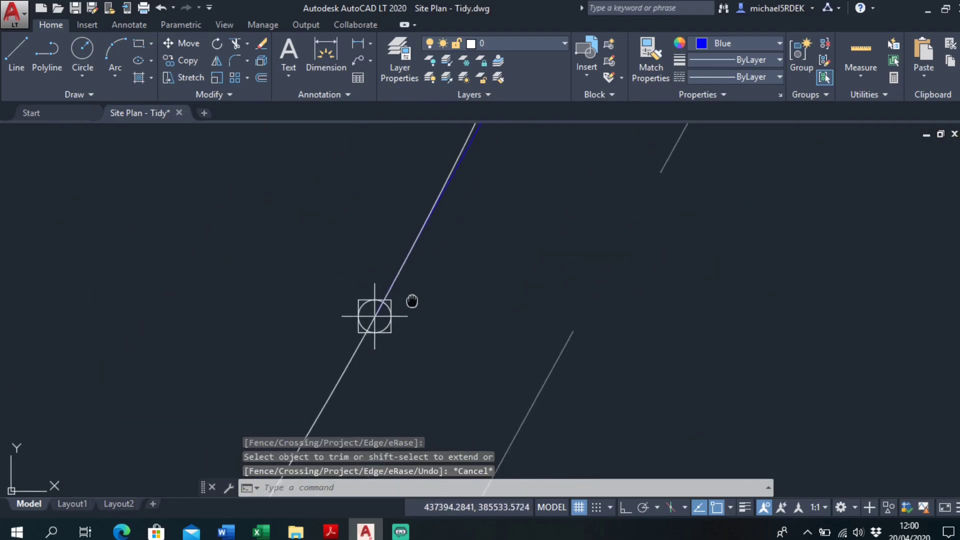
middle_drag(412, 301, 414, 313)
click(478, 152)
click(475, 152)
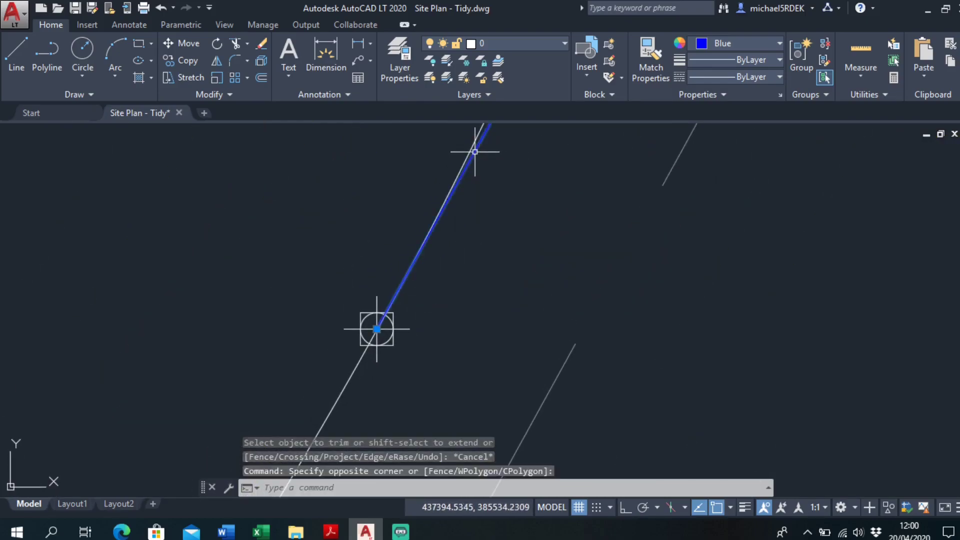
click(377, 329)
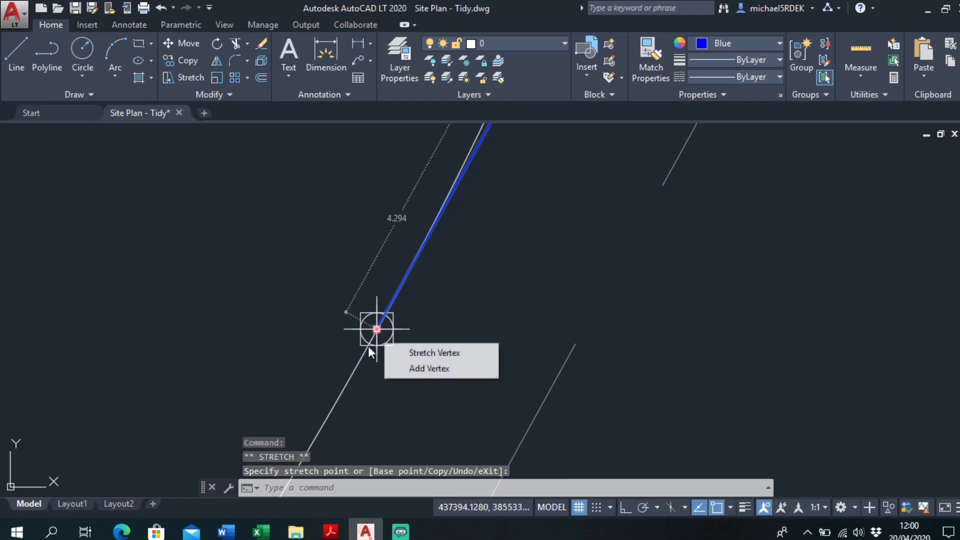
scroll(380, 320, down, 2)
scroll(328, 300, up, 2)
key(Escape)
scroll(296, 336, up, 5)
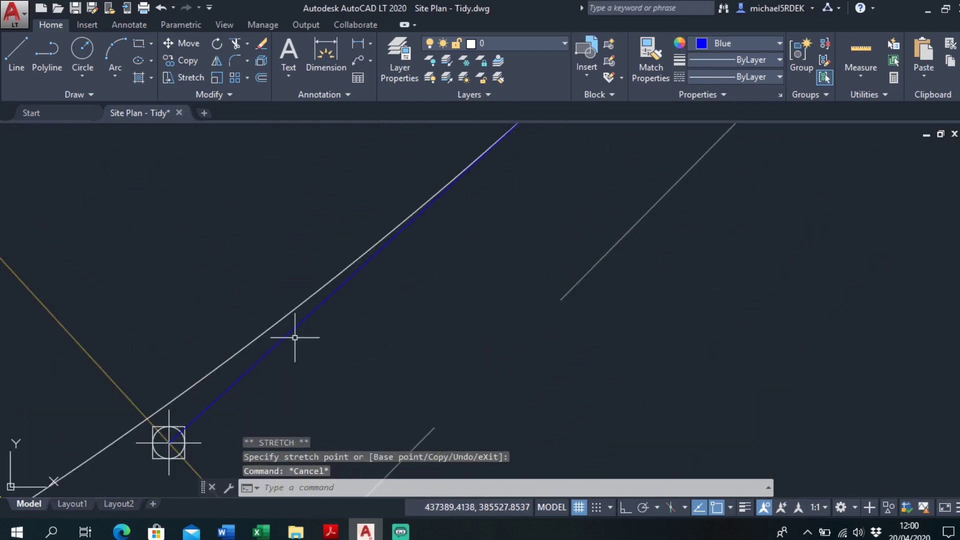
click(294, 334)
scroll(443, 309, down, 2)
scroll(459, 360, up, 2)
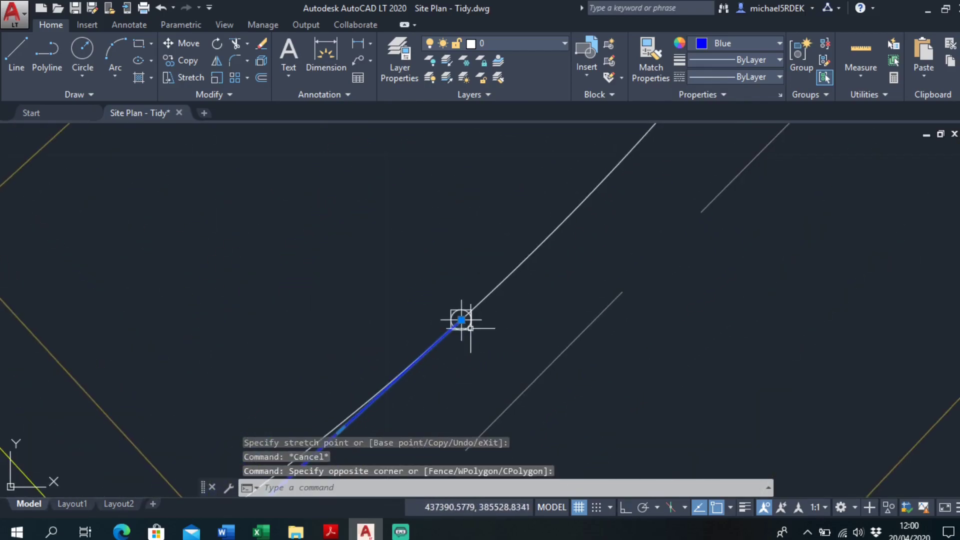
click(461, 319)
key(Escape)
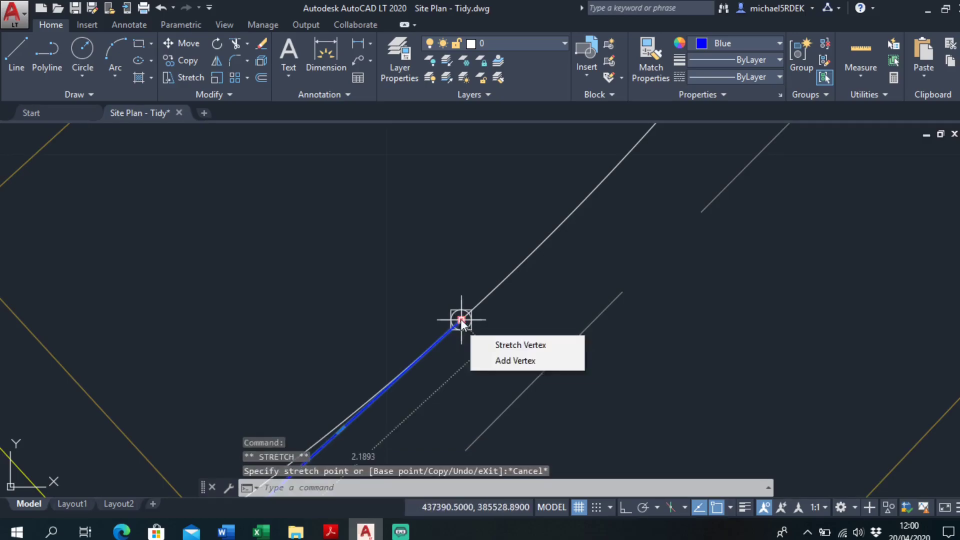
scroll(469, 303, down, 3)
key(Escape)
click(235, 43)
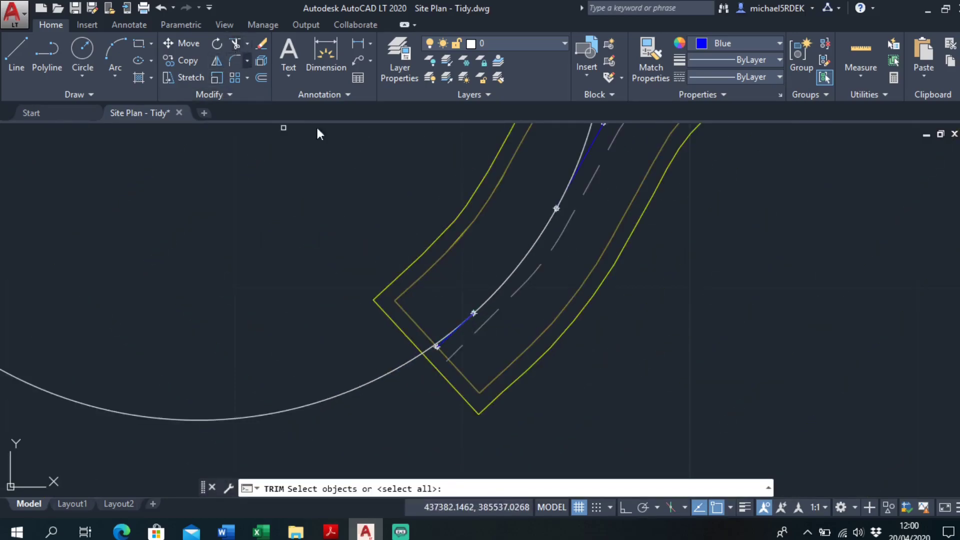
click(447, 336)
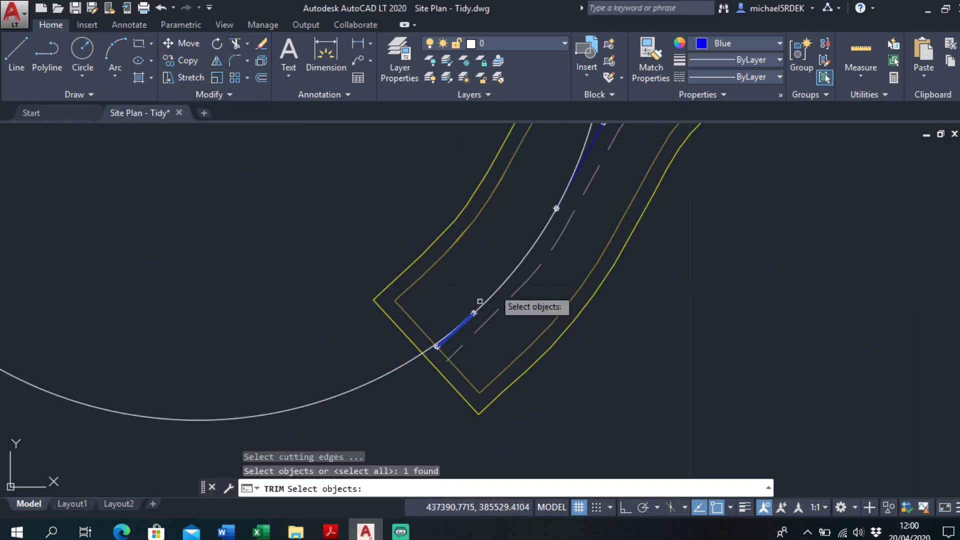
click(584, 151)
key(Return)
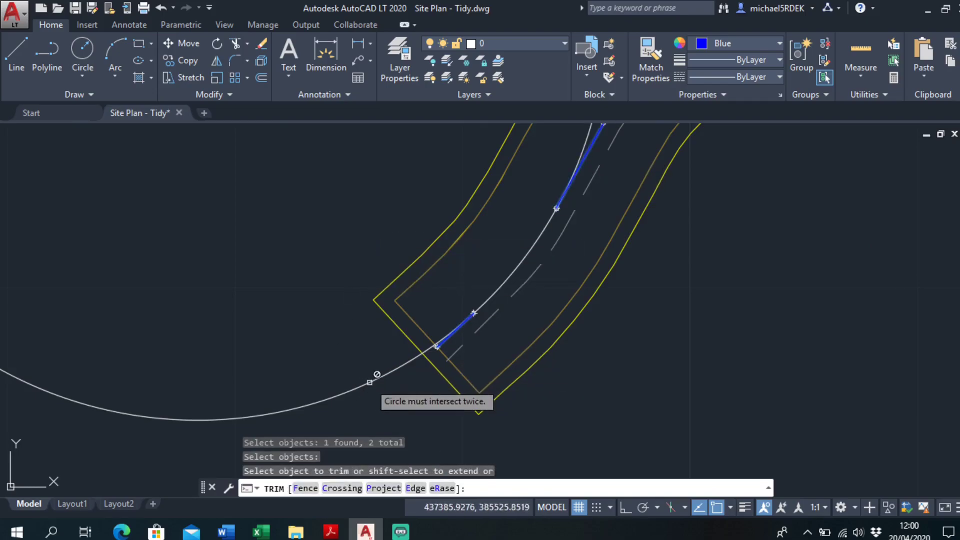
key(Escape)
click(383, 371)
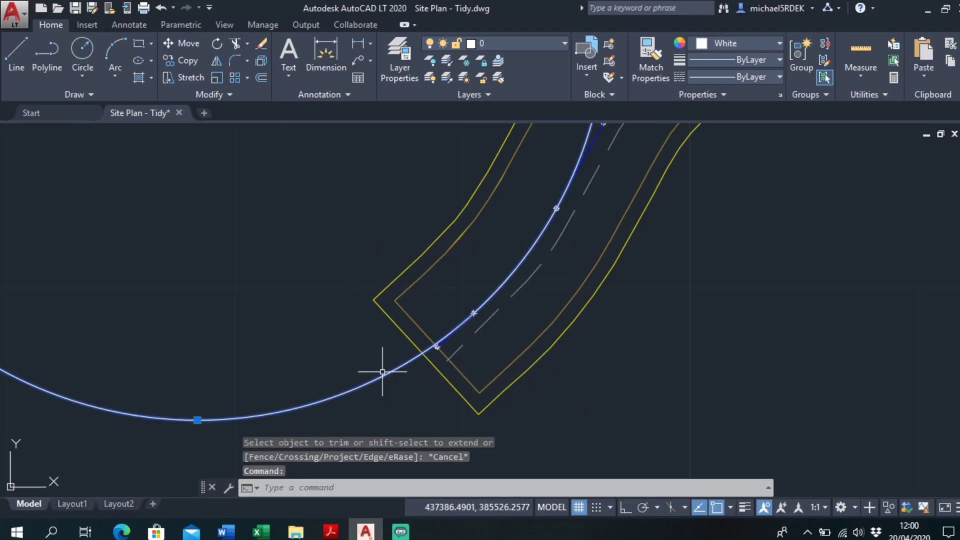
scroll(534, 285, down, 3)
Step: Pull the blue diagonal centreline's end off the circle centre to a point inside the circle
key(Escape)
scroll(490, 321, up, 8)
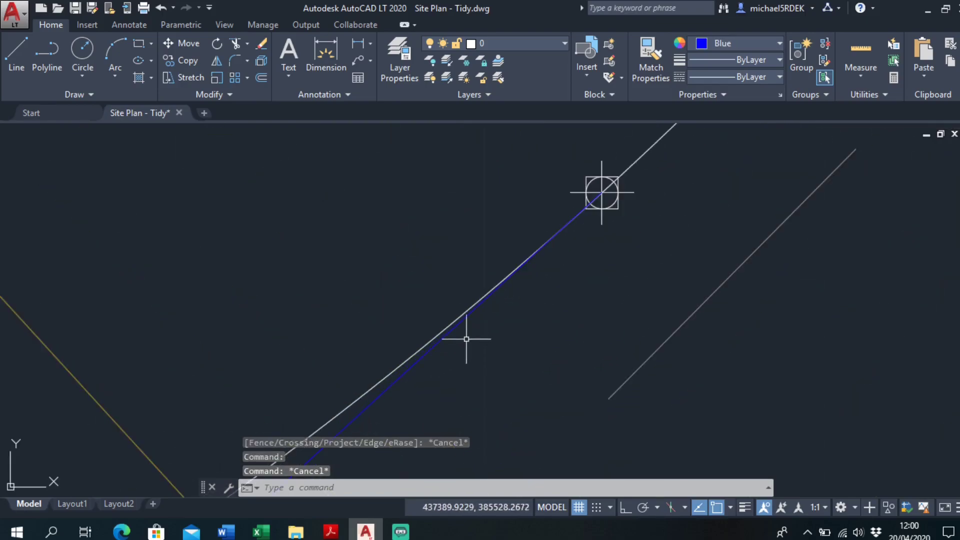
click(460, 326)
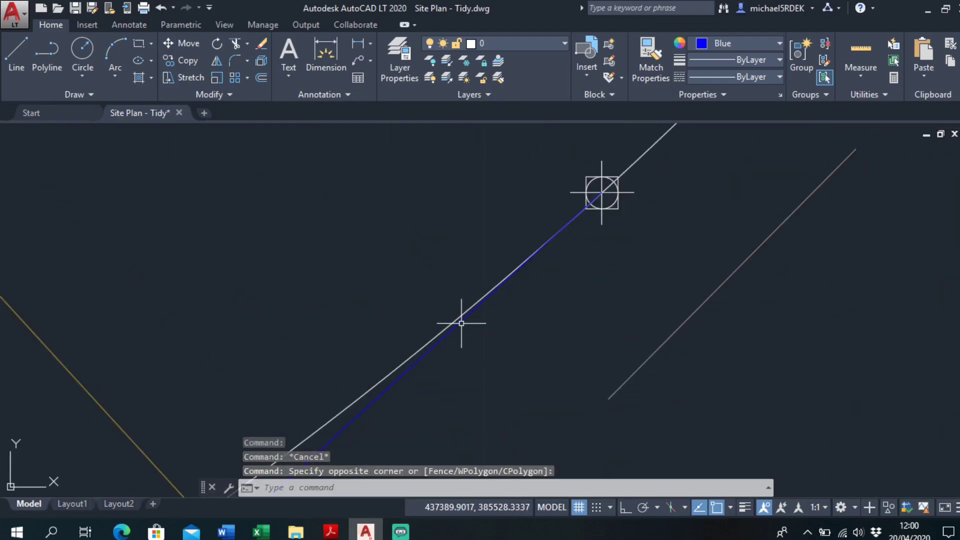
click(461, 323)
scroll(552, 253, up, 6)
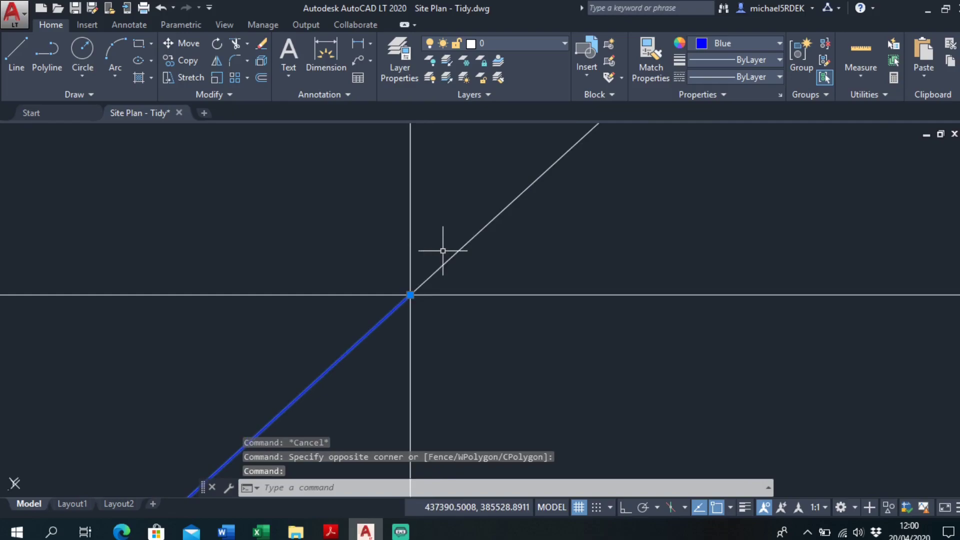
scroll(382, 334, down, 5)
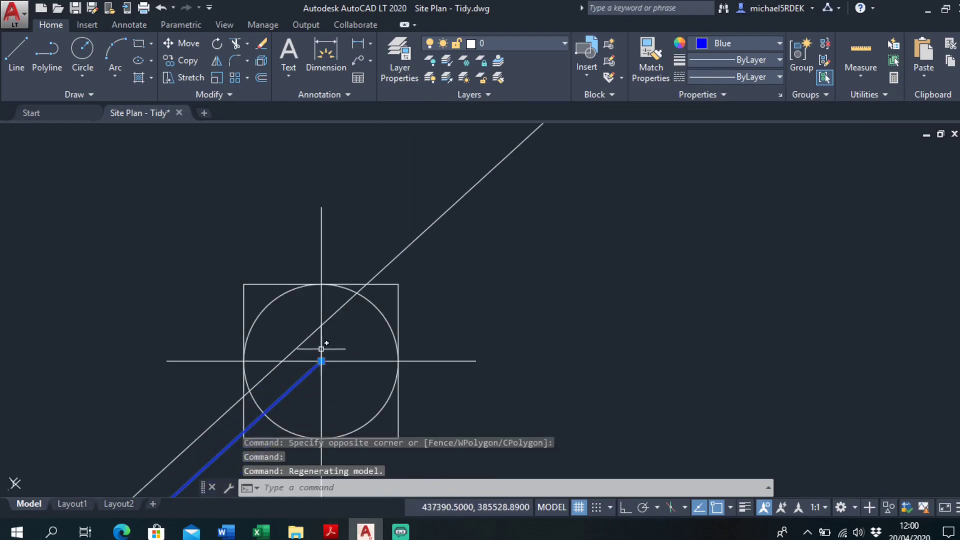
key(Escape)
click(321, 361)
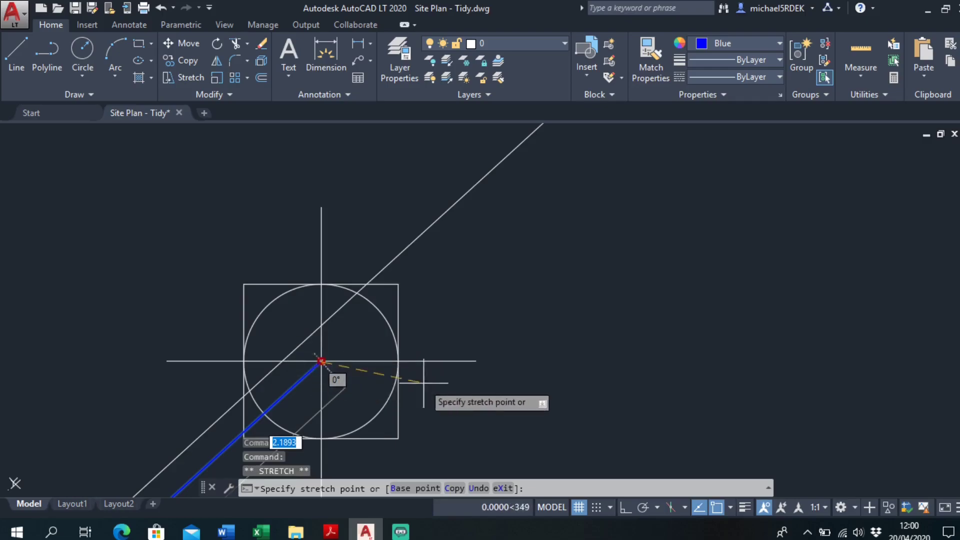
click(295, 386)
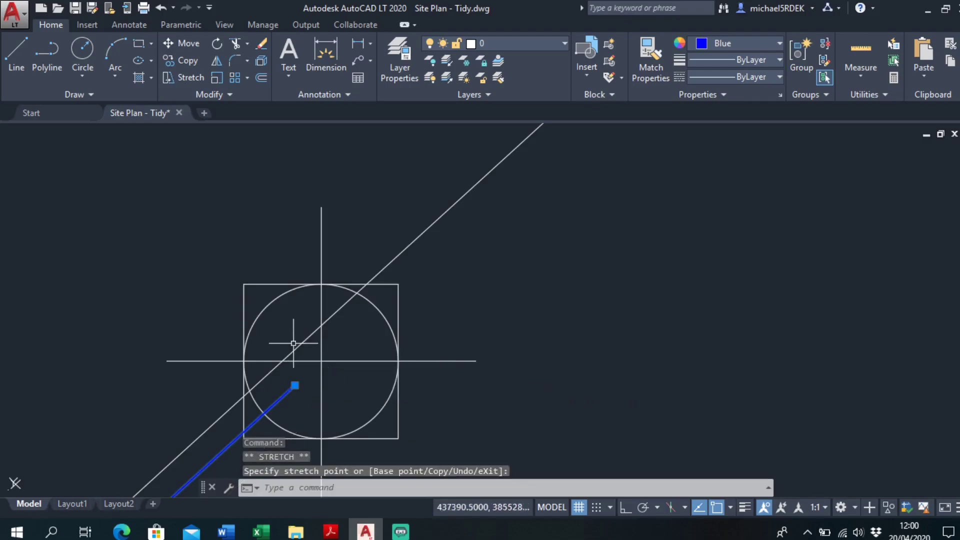
click(296, 385)
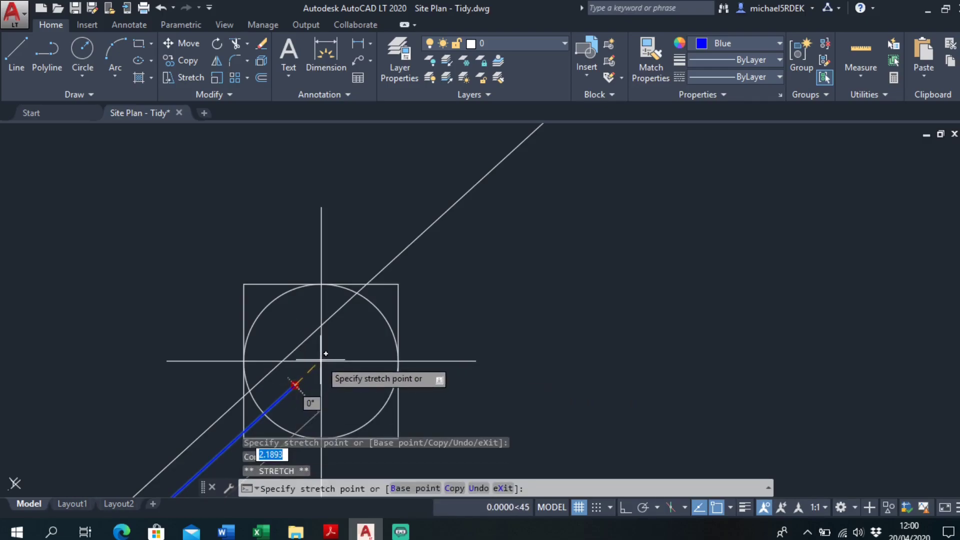
key(Escape)
click(730, 507)
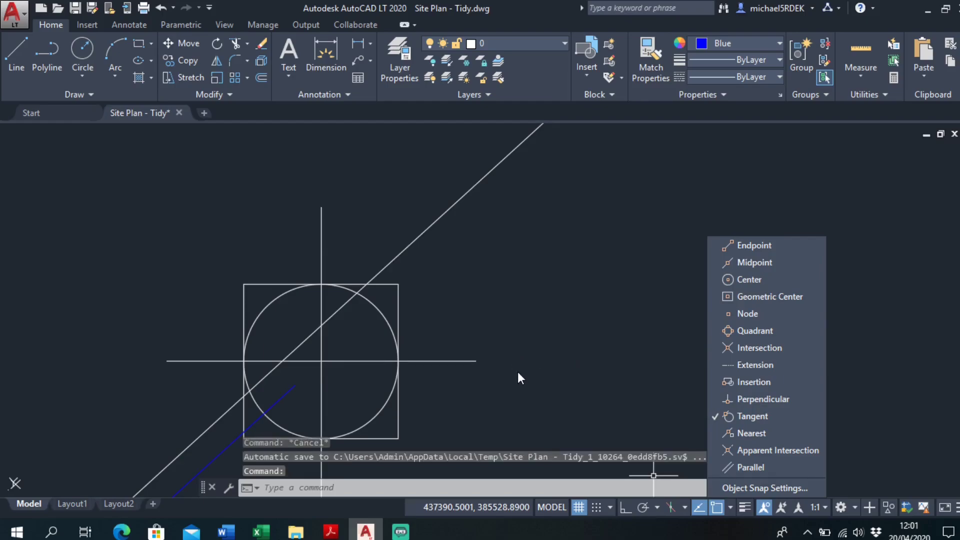
Step: Regenerate the drawing with REGENALL and turn on Node object snap
text(REG)
key(Down)
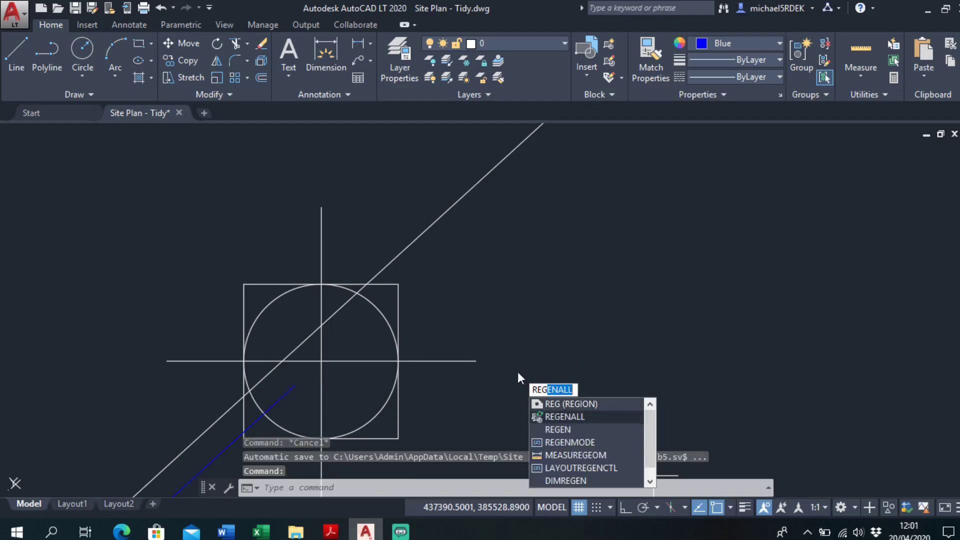
key(Return)
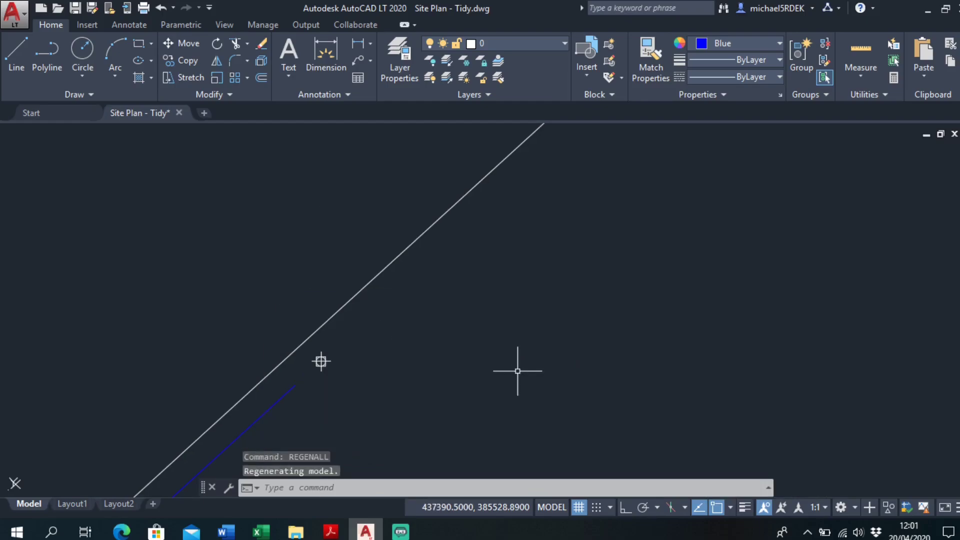
click(731, 507)
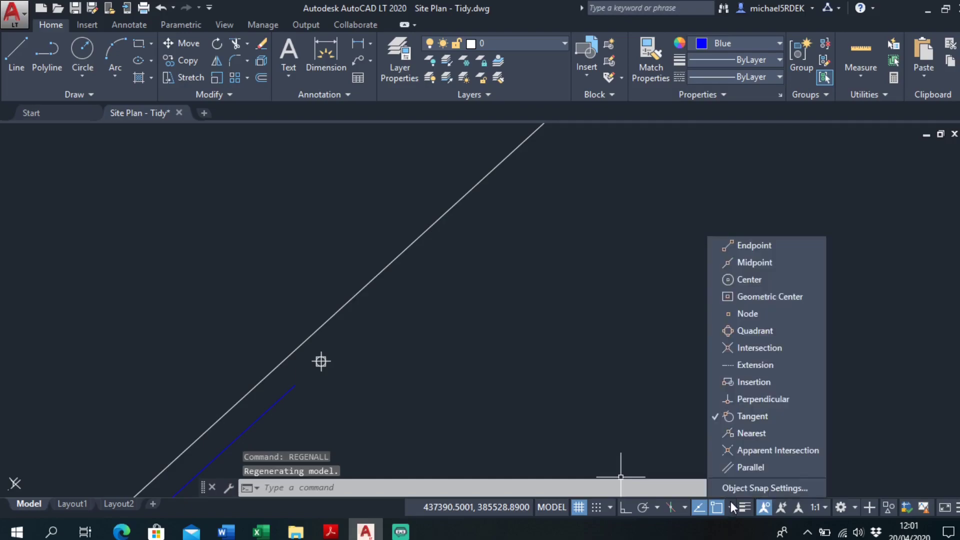
click(776, 308)
Step: Stretch the blue line's endpoint exactly onto the node point marker
click(287, 396)
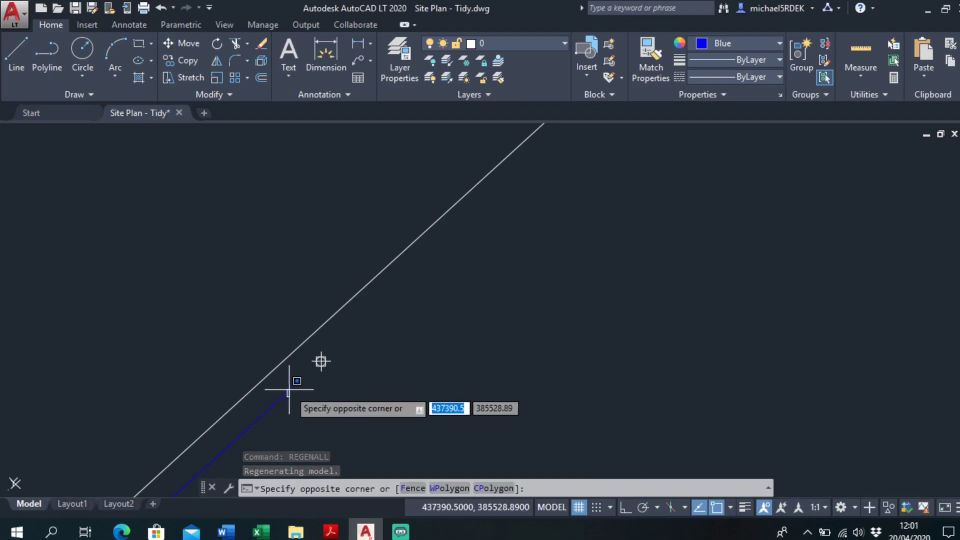
click(294, 386)
click(295, 384)
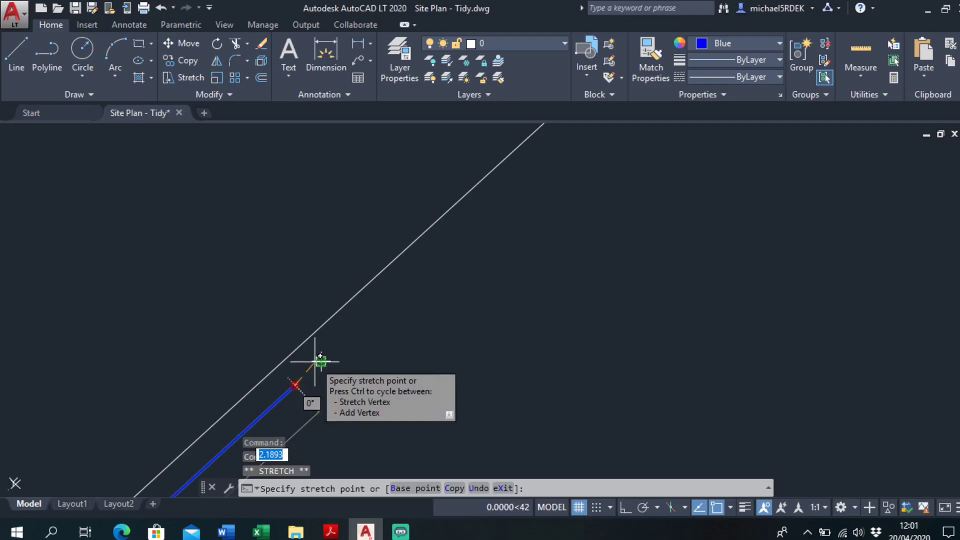
click(321, 361)
key(Escape)
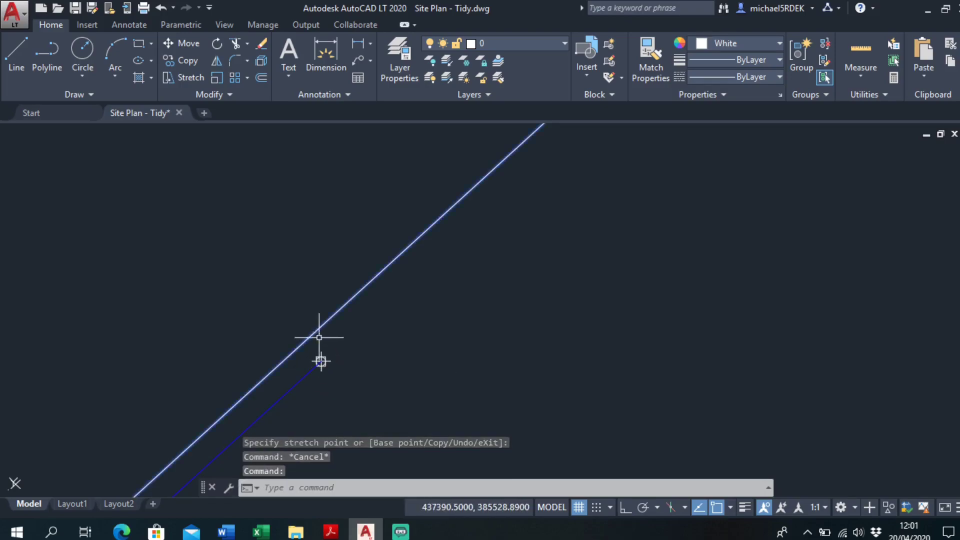
mouse_move(319, 336)
middle_down()
mouse_move(374, 338)
mouse_move(204, 272)
mouse_move(206, 320)
middle_up()
scroll(242, 332, down, 5)
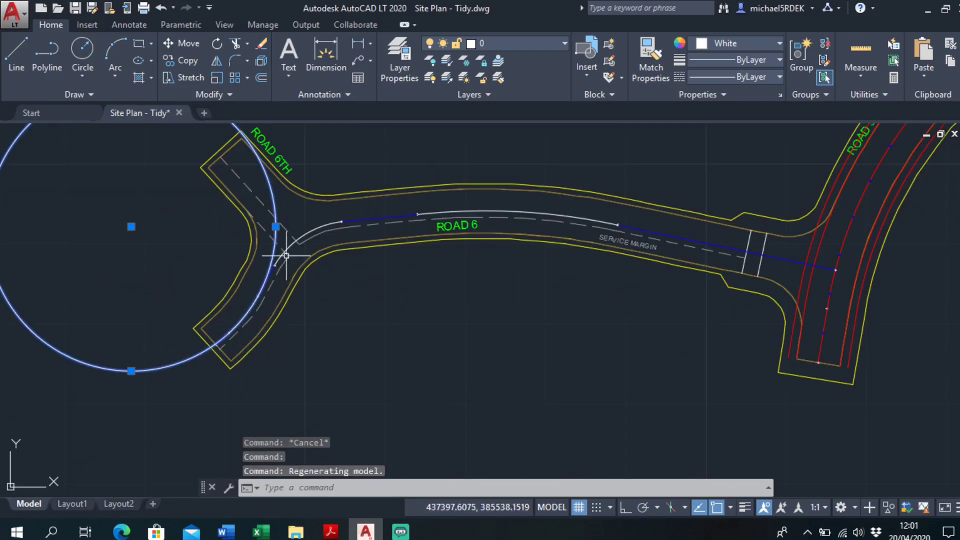
scroll(272, 280, up, 4)
key(Escape)
click(261, 300)
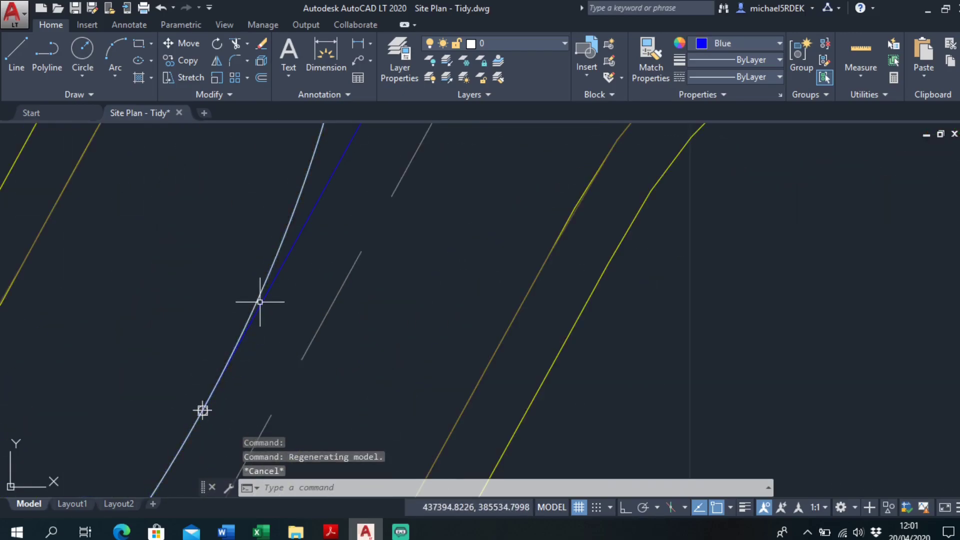
scroll(200, 426, up, 8)
scroll(208, 300, up, 15)
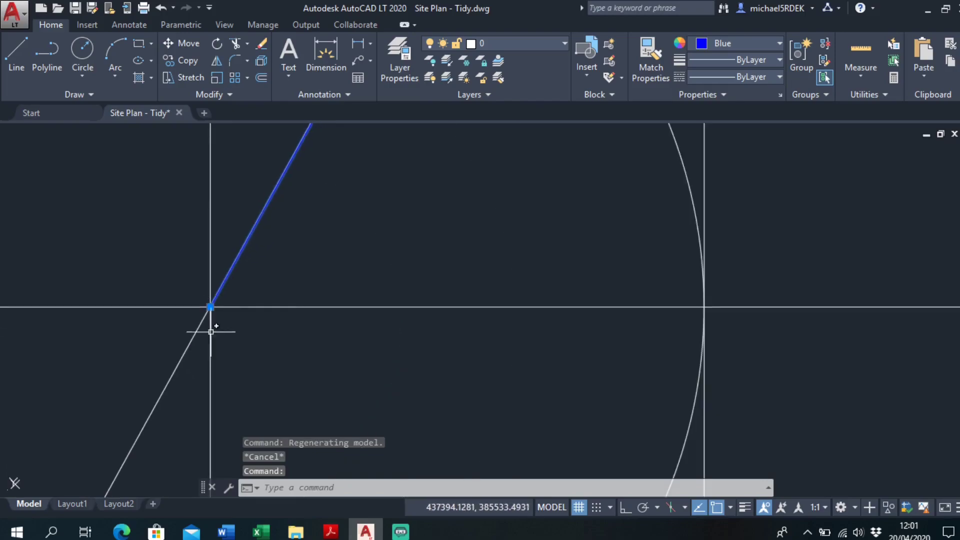
scroll(215, 296, down, 8)
scroll(242, 353, up, 4)
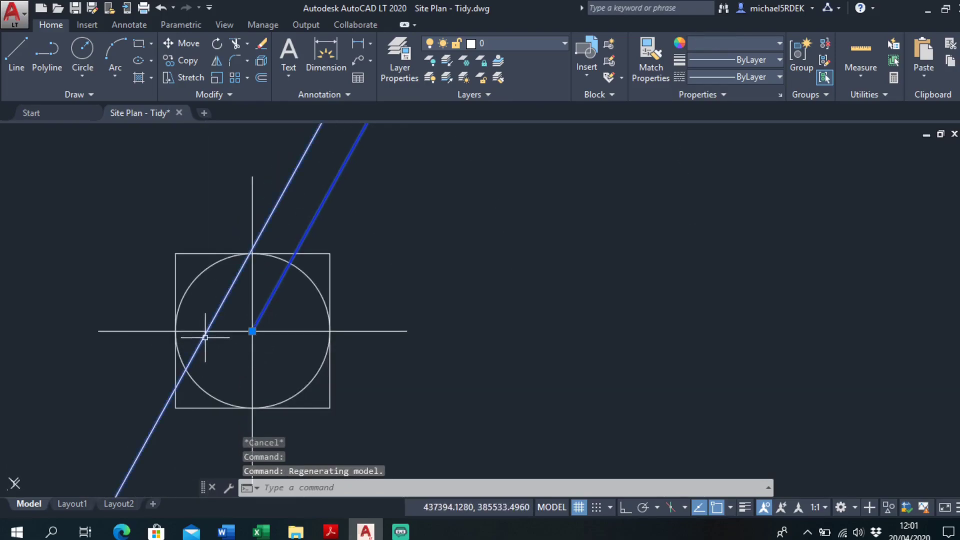
scroll(205, 337, up, 10)
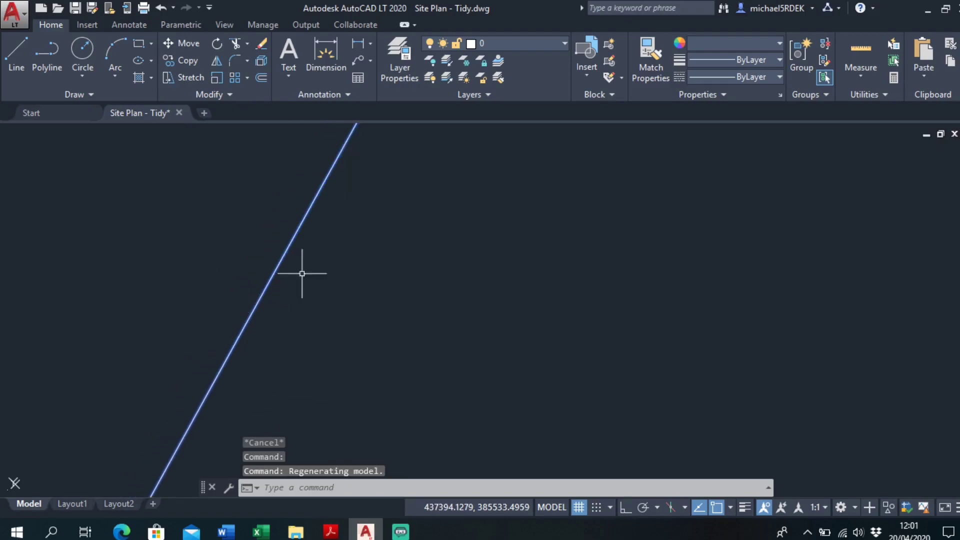
scroll(302, 273, down, 8)
scroll(275, 253, up, 5)
click(274, 210)
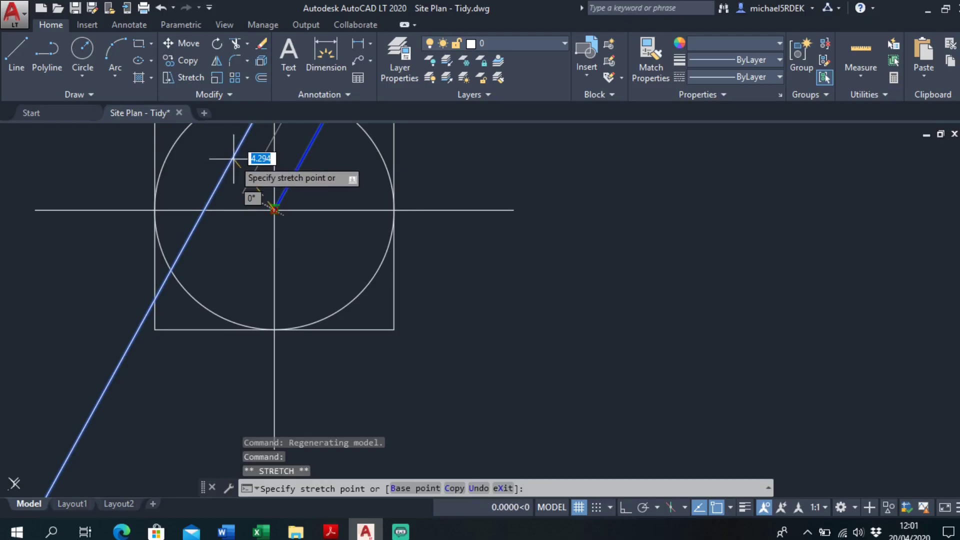
key(Escape)
scroll(272, 310, up, 6)
scroll(345, 275, down, 10)
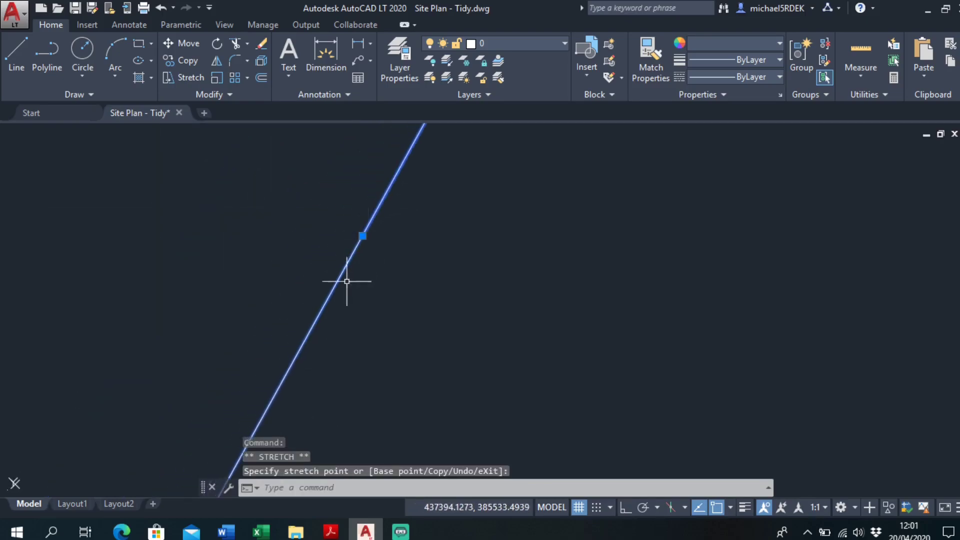
scroll(362, 306, up, 8)
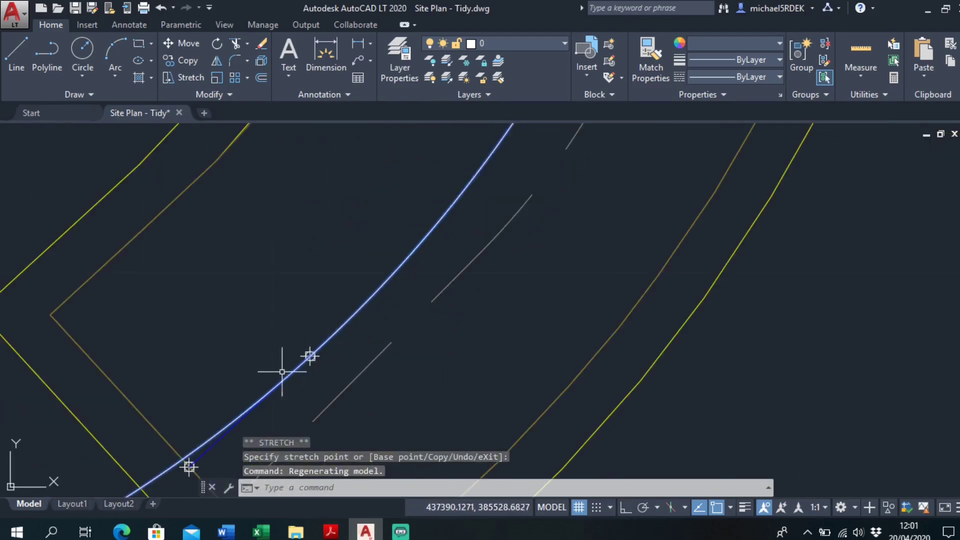
key(Escape)
click(383, 361)
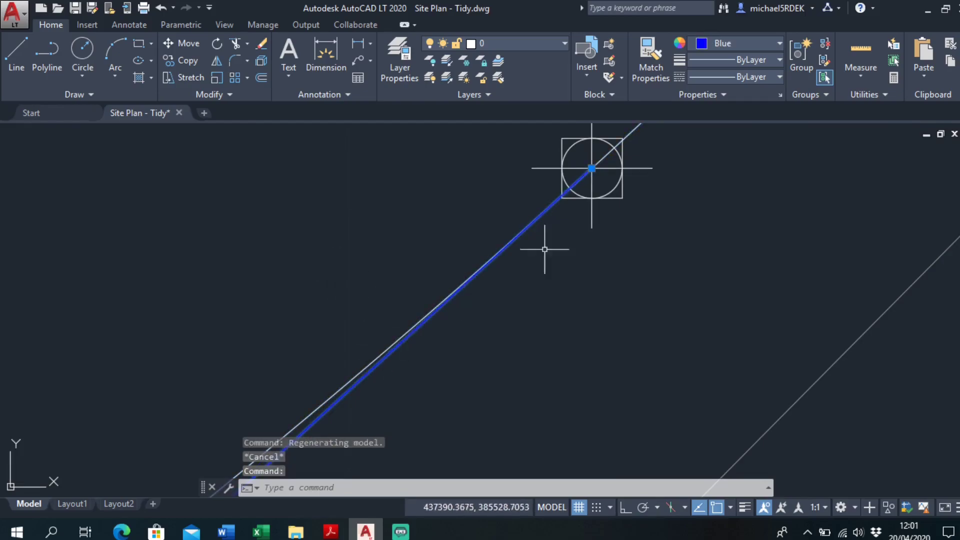
scroll(551, 270, up, 6)
scroll(475, 298, up, 4)
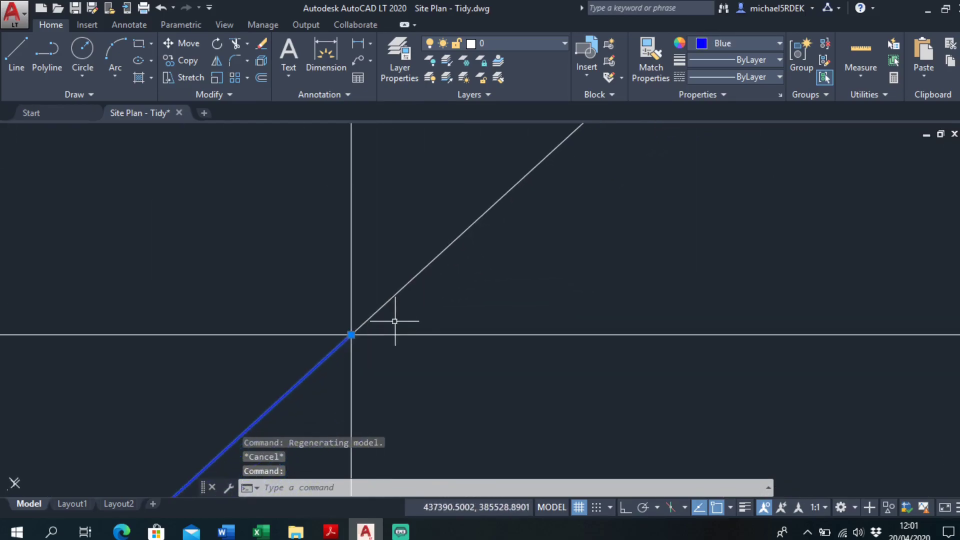
scroll(396, 321, down, 8)
scroll(392, 298, up, 7)
click(410, 302)
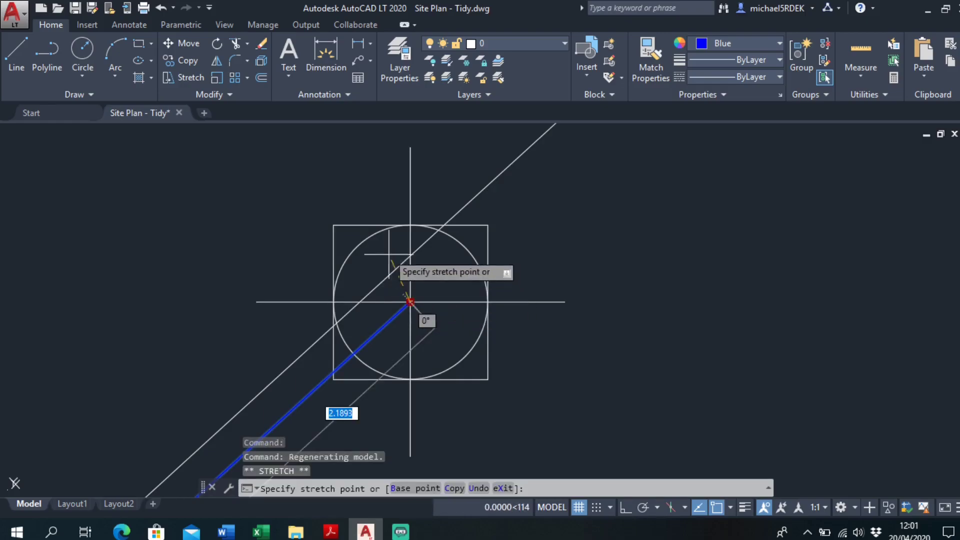
key(Escape)
scroll(435, 279, up, 3)
key(Escape)
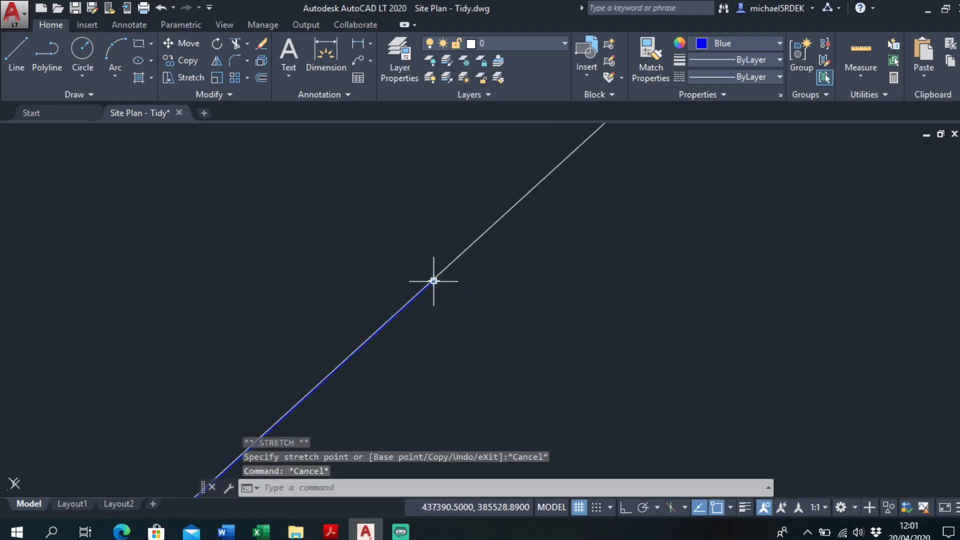
key(Escape)
scroll(441, 293, down, 6)
scroll(457, 307, up, 8)
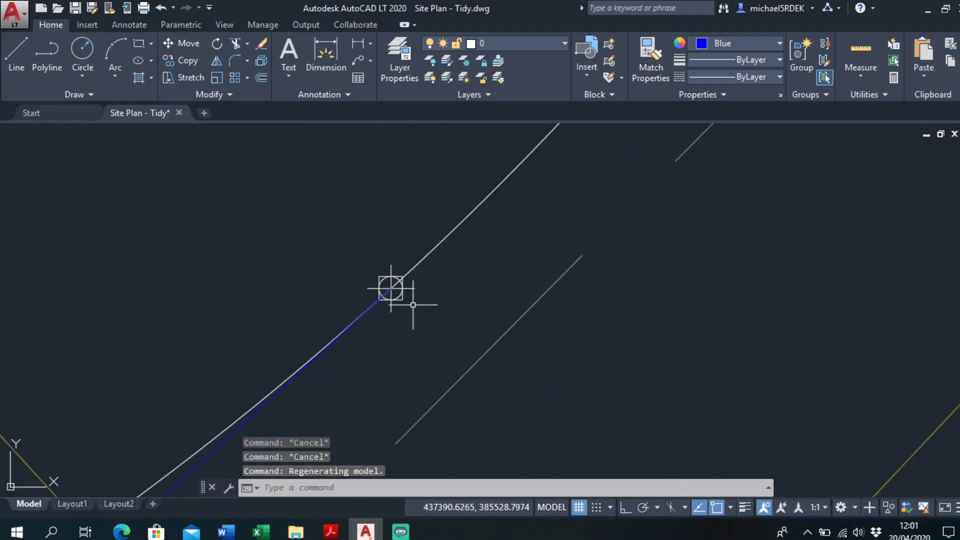
Step: Draw a short blue line up-left from a centreline vertex at the lower bend
click(20, 64)
scroll(450, 310, up, 5)
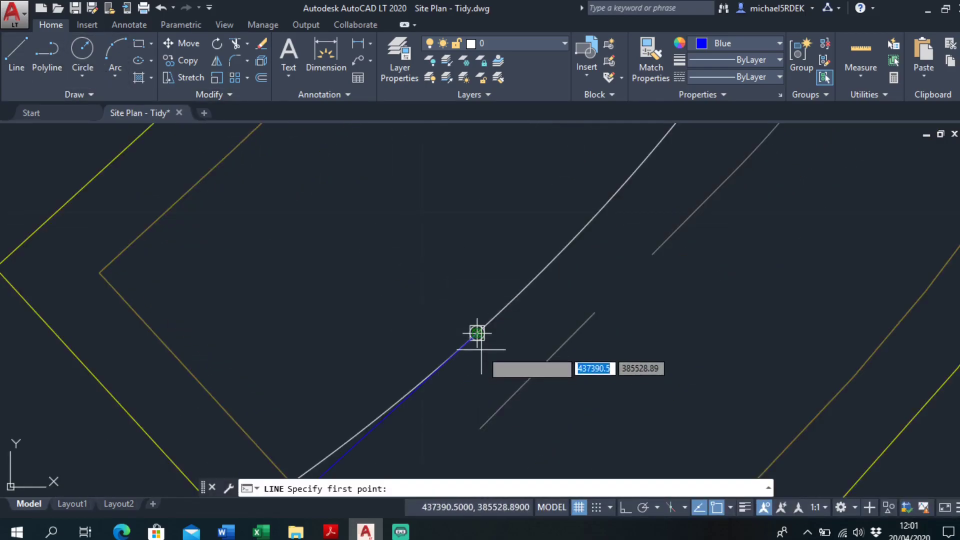
click(477, 333)
click(404, 261)
key(Escape)
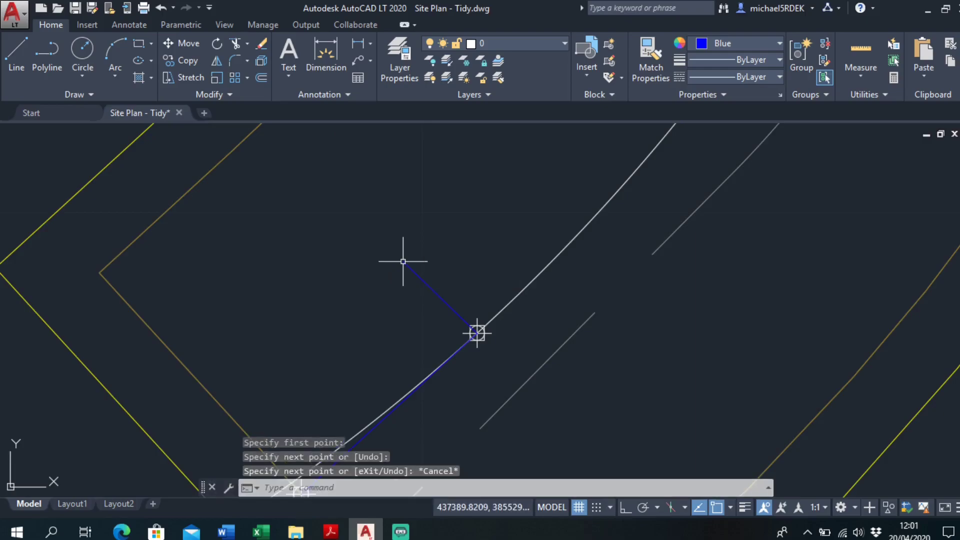
scroll(493, 375, down, 6)
Step: Repeat LINE to start a second short line at another centreline vertex
right_click(556, 270)
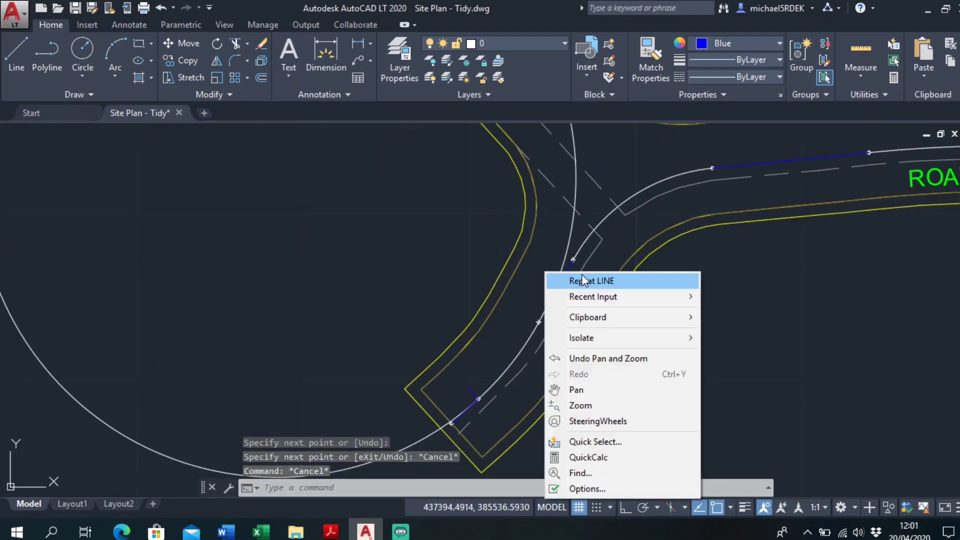
click(569, 280)
scroll(542, 332, up, 4)
click(529, 289)
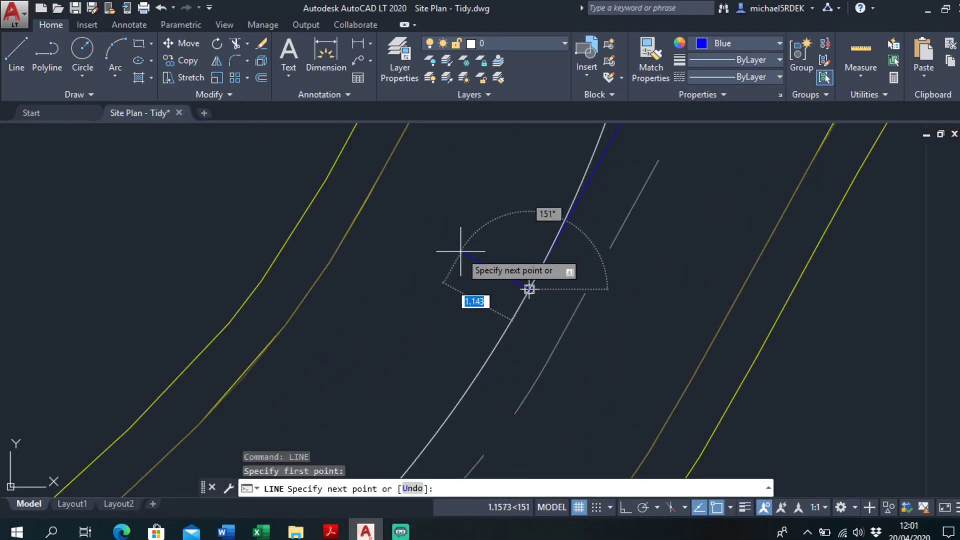
key(Escape)
key(Escape)
scroll(520, 262, down, 5)
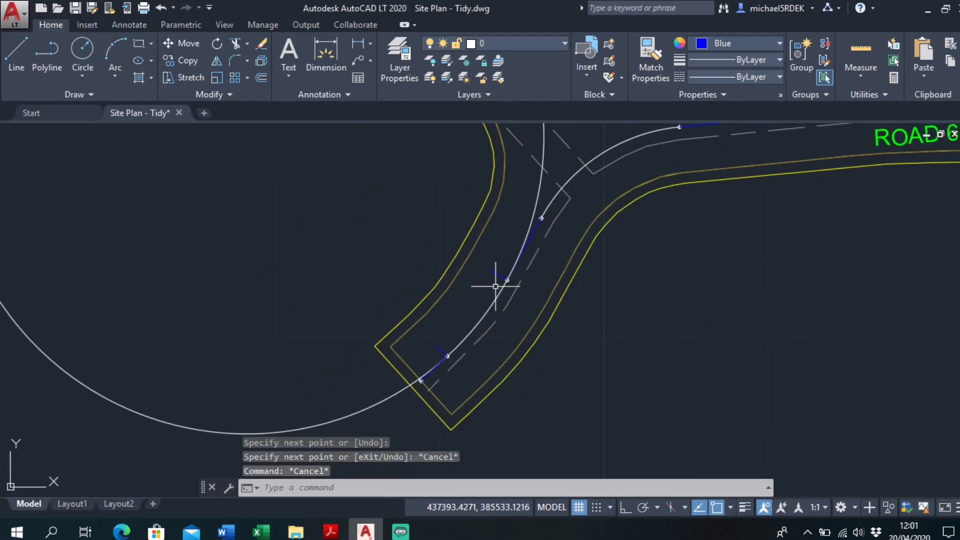
Step: Run TRIM with the two short stubs as cutting edges, then cancel it
click(235, 44)
click(437, 343)
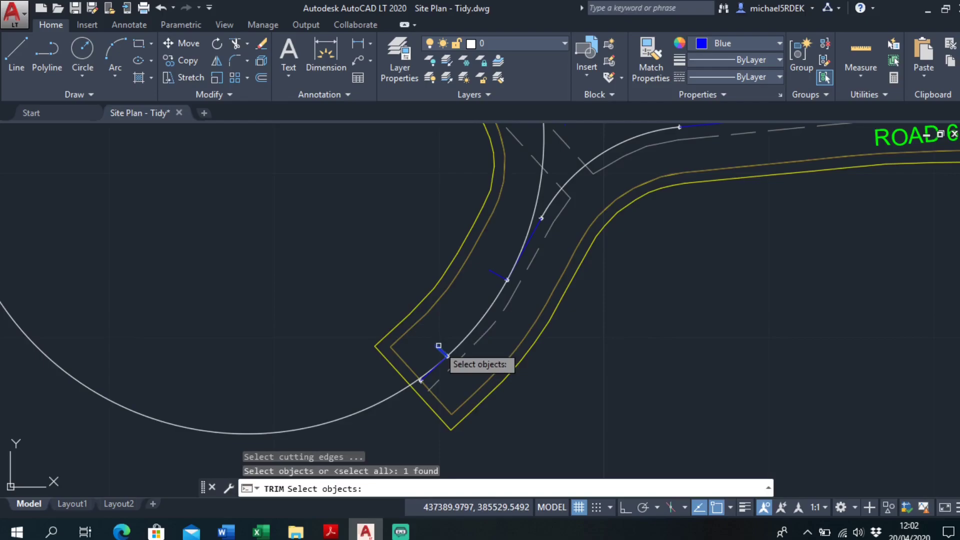
click(497, 275)
key(Return)
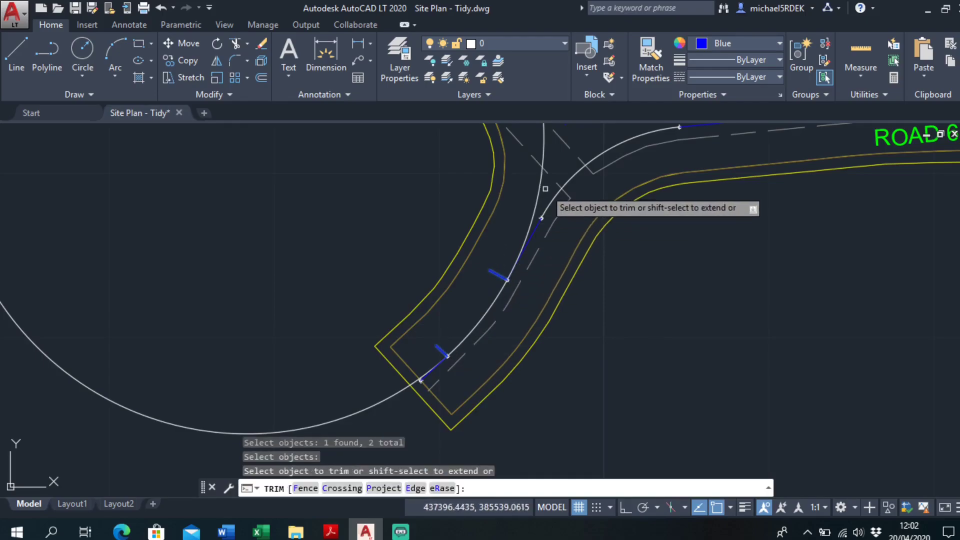
key(Escape)
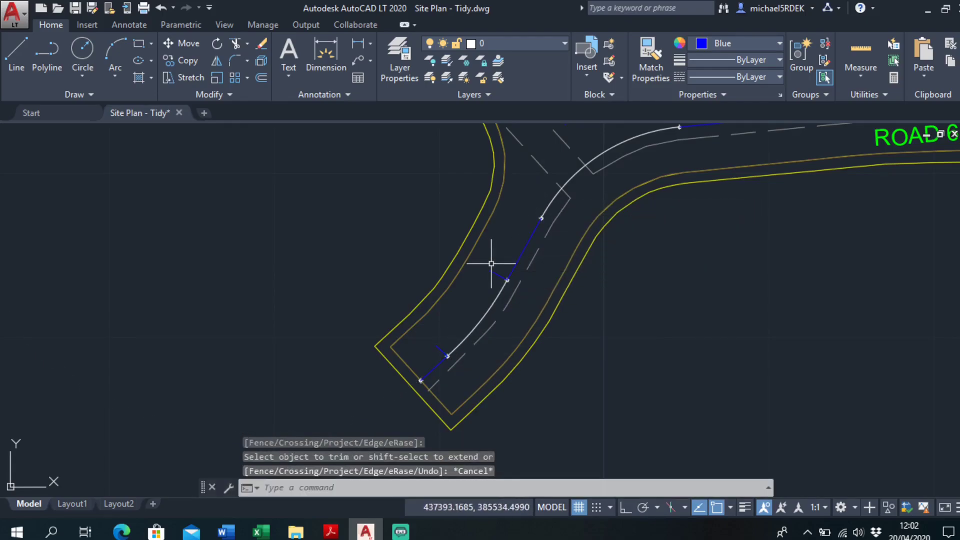
Step: Window-select both short stub lines and delete them
click(494, 266)
click(468, 298)
click(440, 345)
click(433, 342)
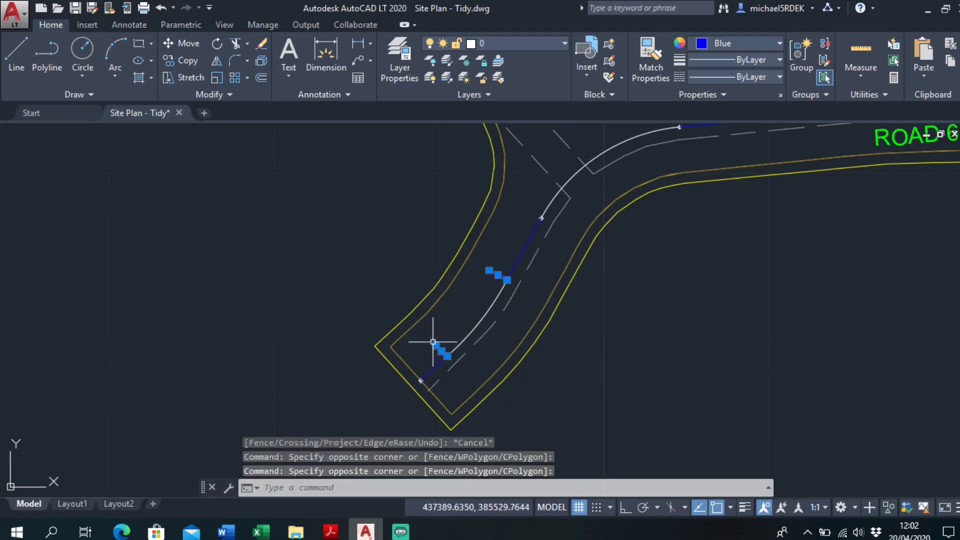
key(Delete)
Step: Start PEDIT on the blue Road 6 polyline, then cancel the single edit
scroll(458, 340, down, 5)
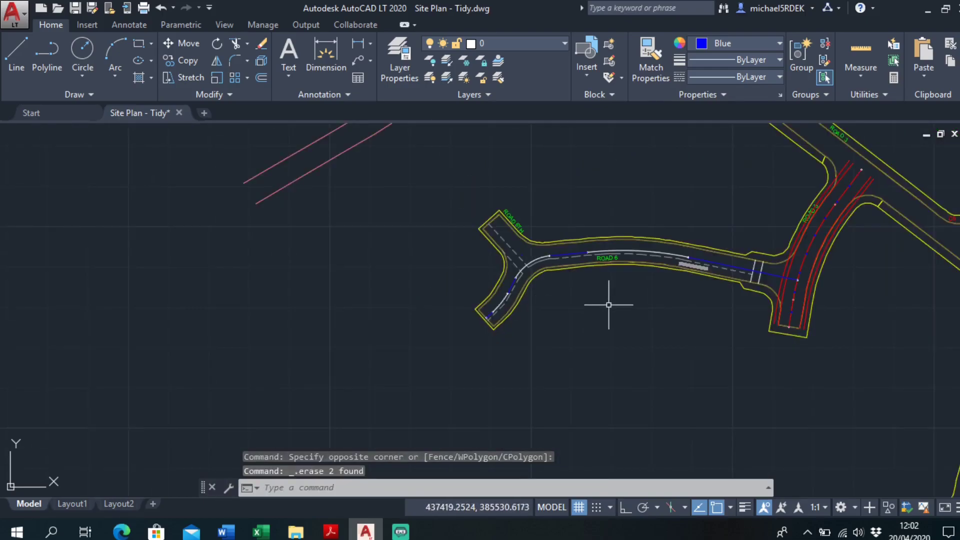
scroll(557, 290, down, 2)
scroll(638, 292, up, 3)
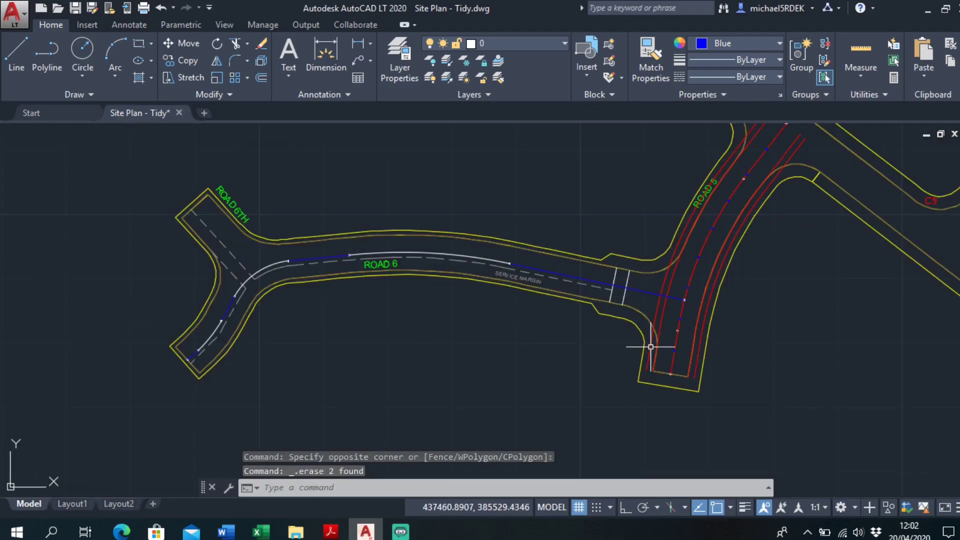
text(pedi)
key(Return)
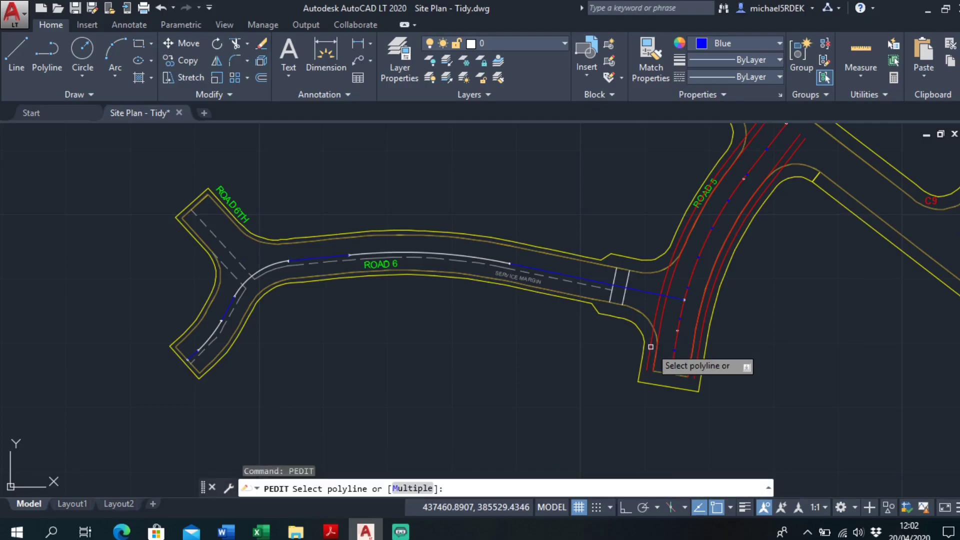
click(650, 304)
click(647, 292)
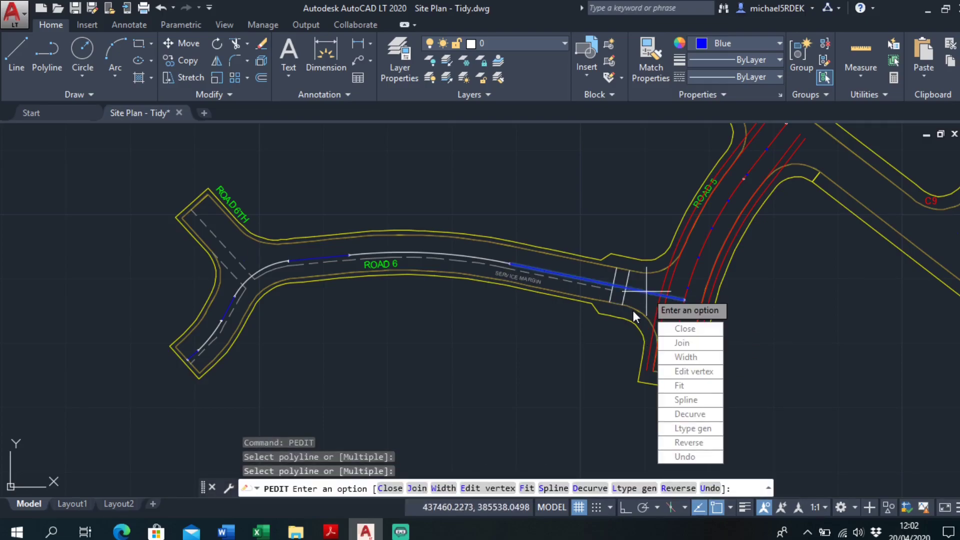
key(Escape)
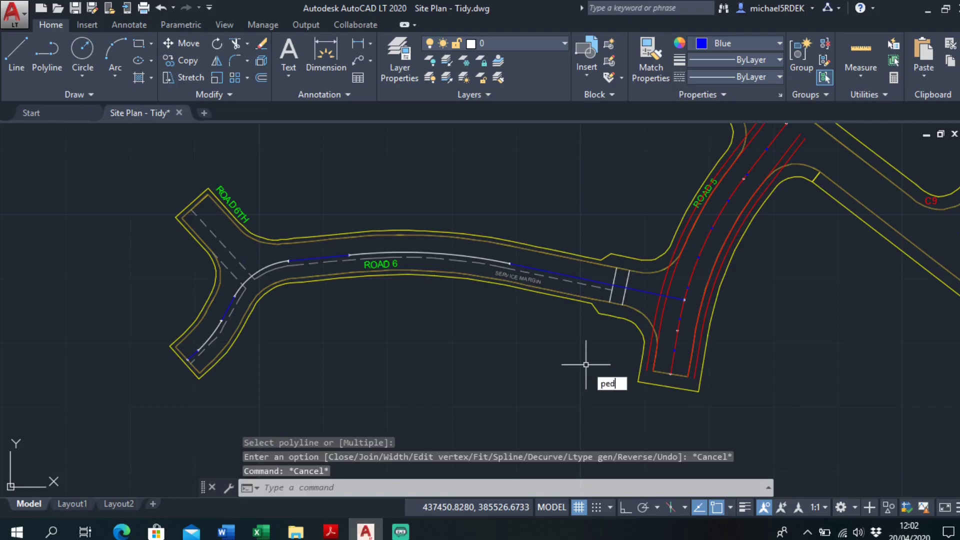
Step: Rerun PEDIT and select the four Road 6 centreline pieces, including the white arc
key(Return)
key(Return)
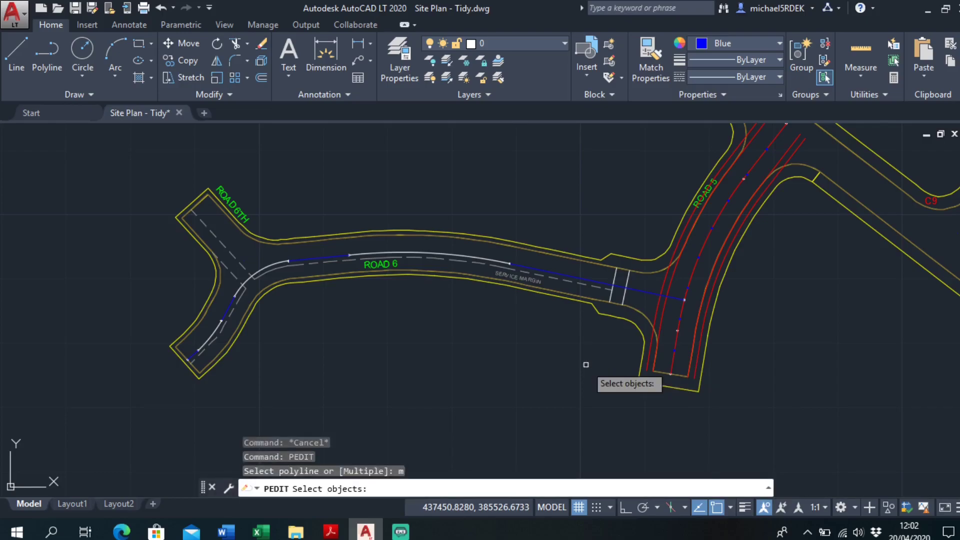
click(647, 292)
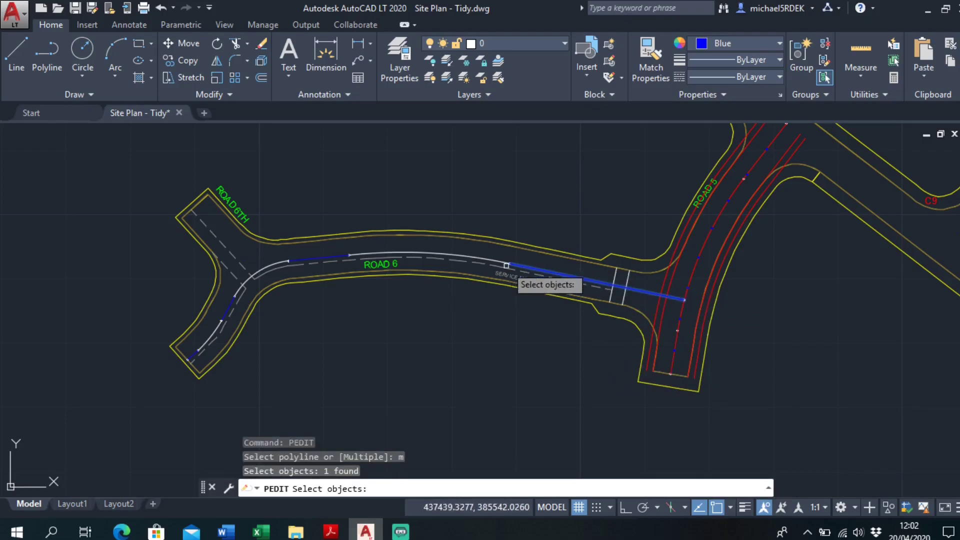
click(490, 260)
click(335, 256)
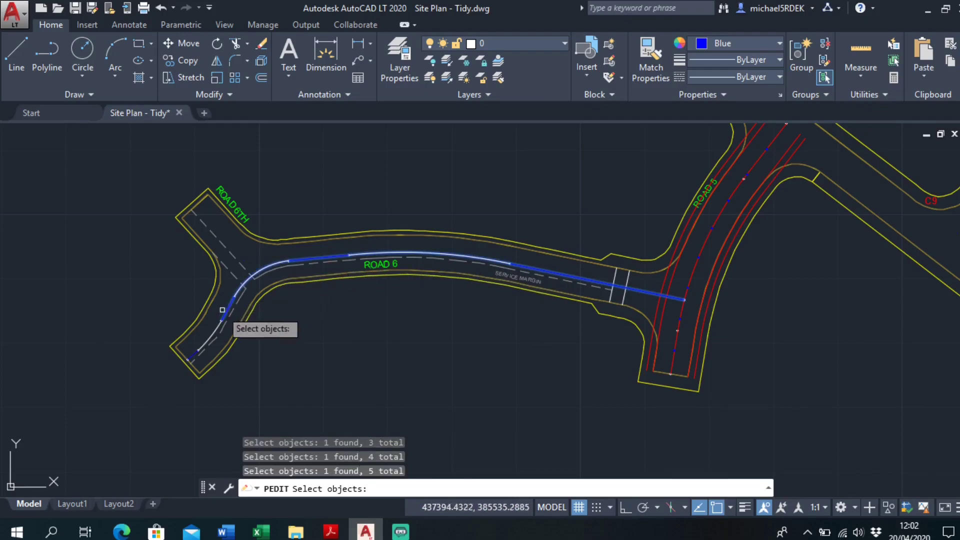
scroll(222, 310, up, 4)
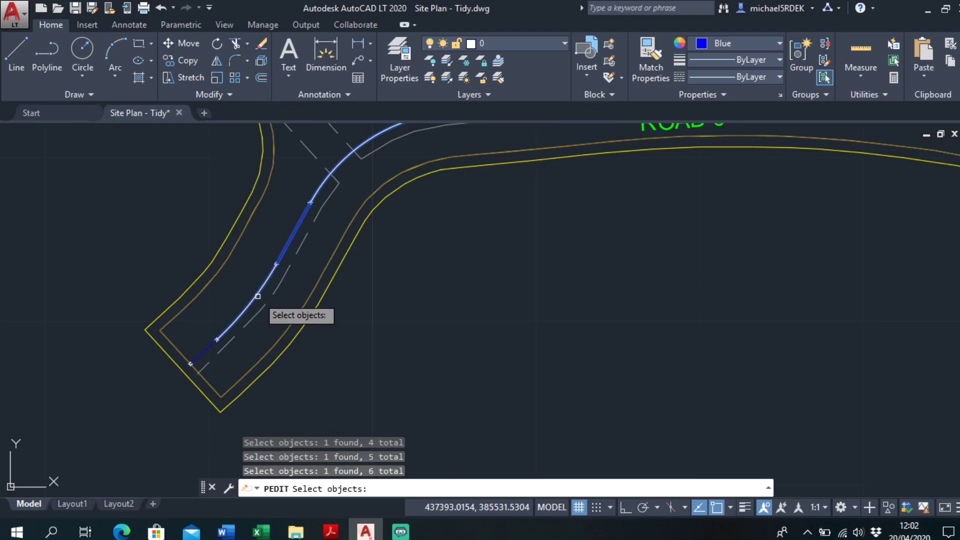
click(209, 347)
key(Return)
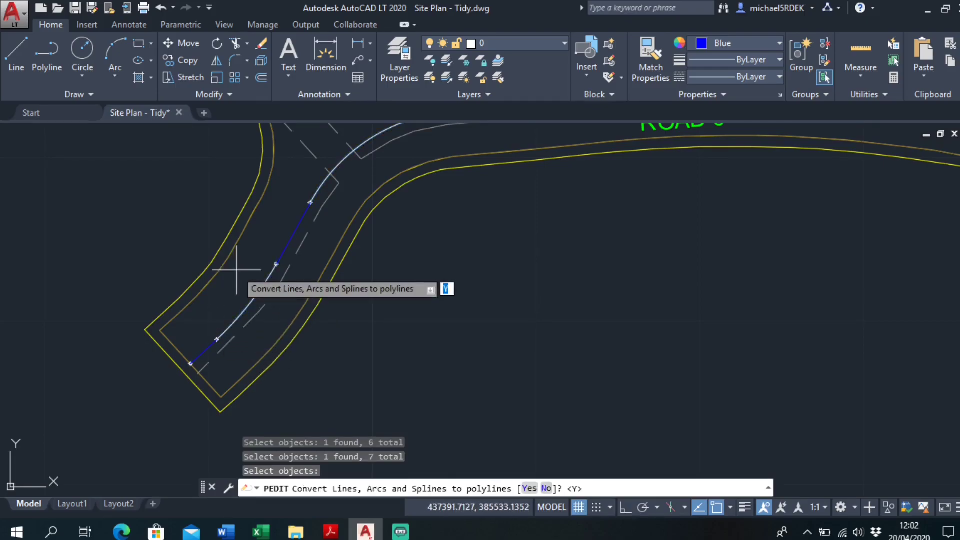
Step: Convert them to polylines and Join with fuzz 0 into two polylines
key(Return)
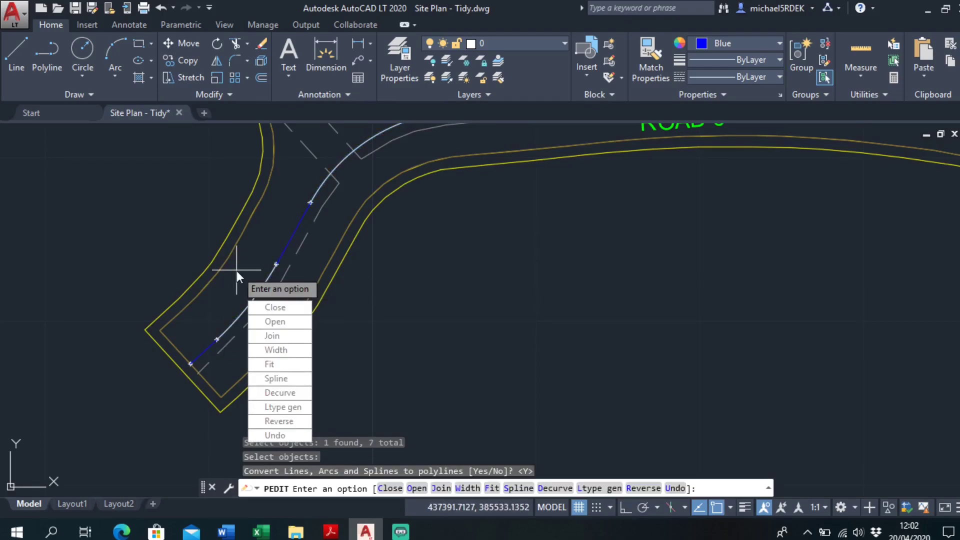
text(j)
key(Return)
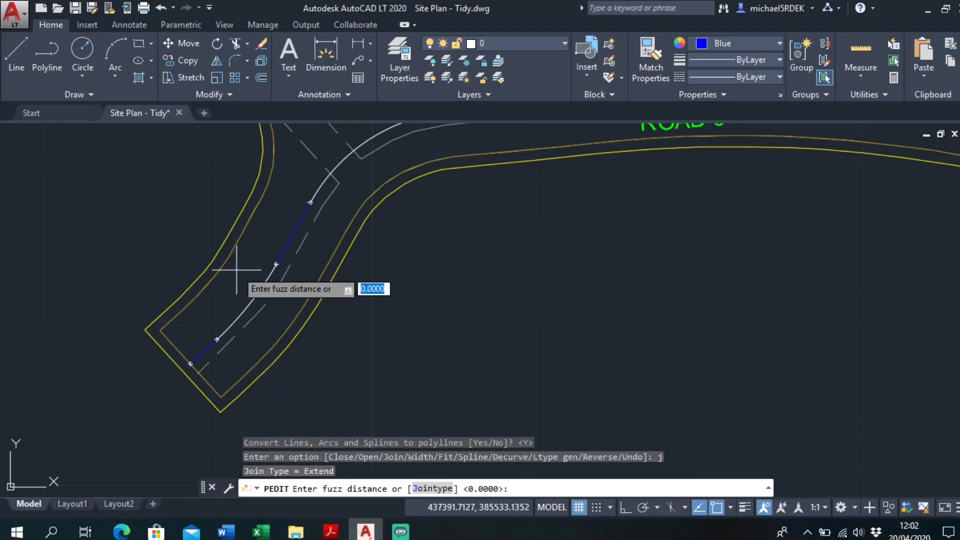
key(Return)
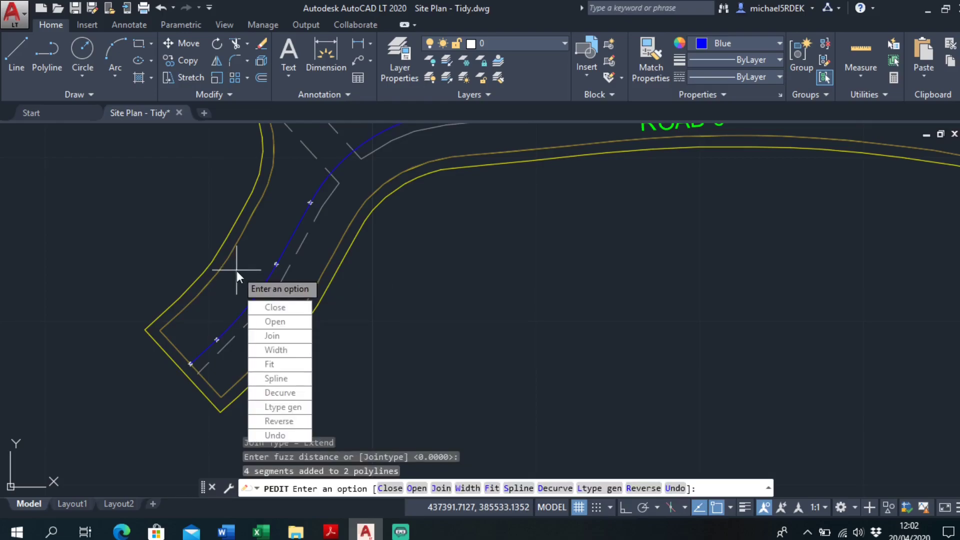
key(Escape)
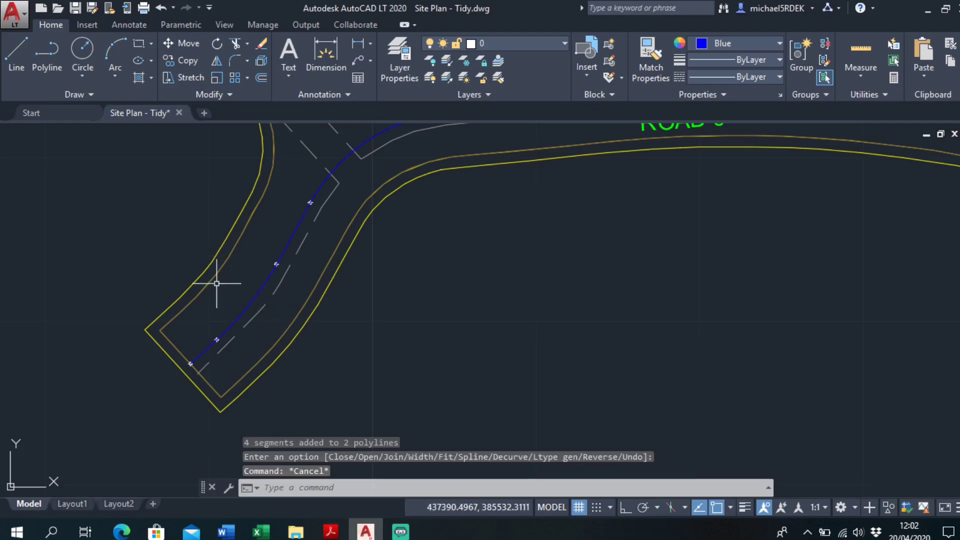
Step: Select and inspect the blue Road 6 centreline, panning to see the whole road
click(251, 294)
click(257, 290)
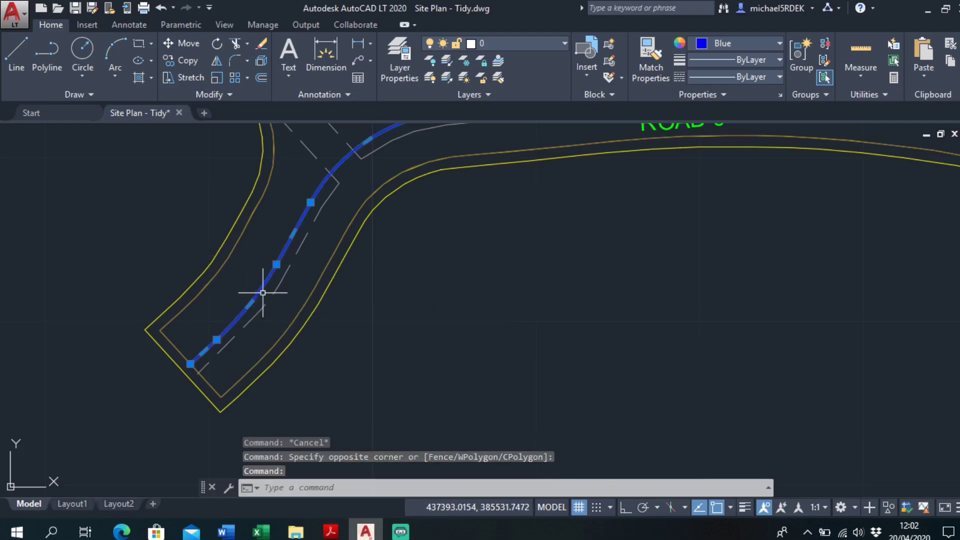
scroll(263, 285, down, 2)
middle_drag(348, 314, 319, 352)
key(Escape)
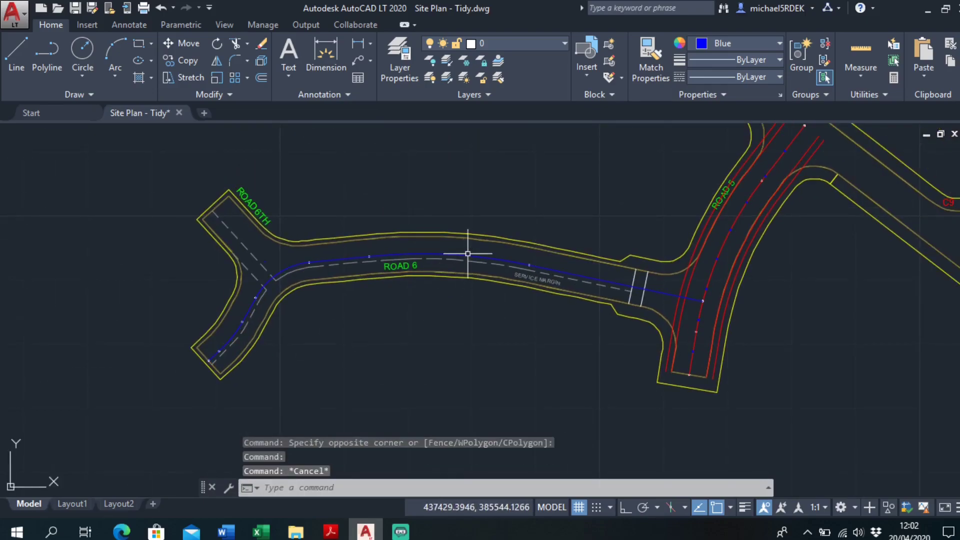
click(467, 255)
scroll(369, 253, up, 6)
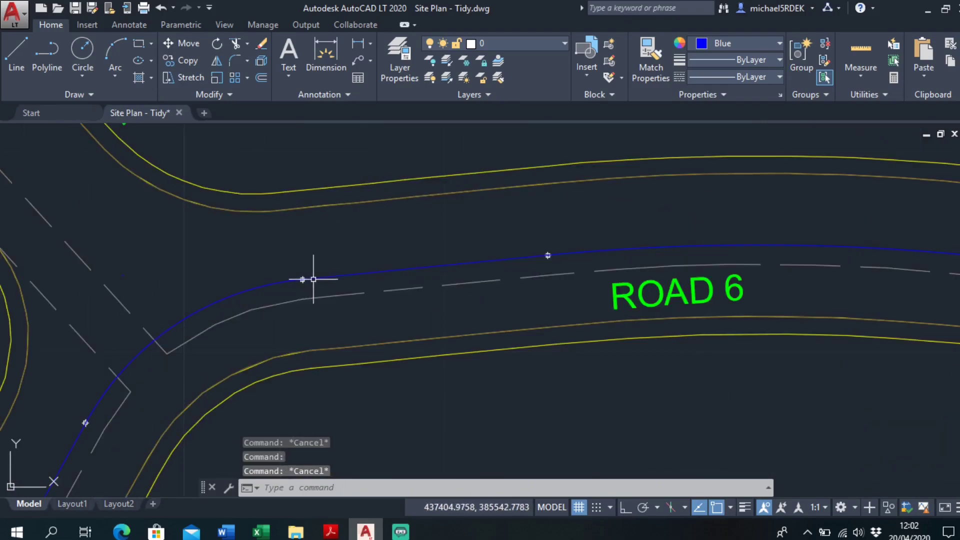
key(Escape)
Step: Inspect the centreline pieces and their end vertices at the break point
scroll(300, 273, up, 8)
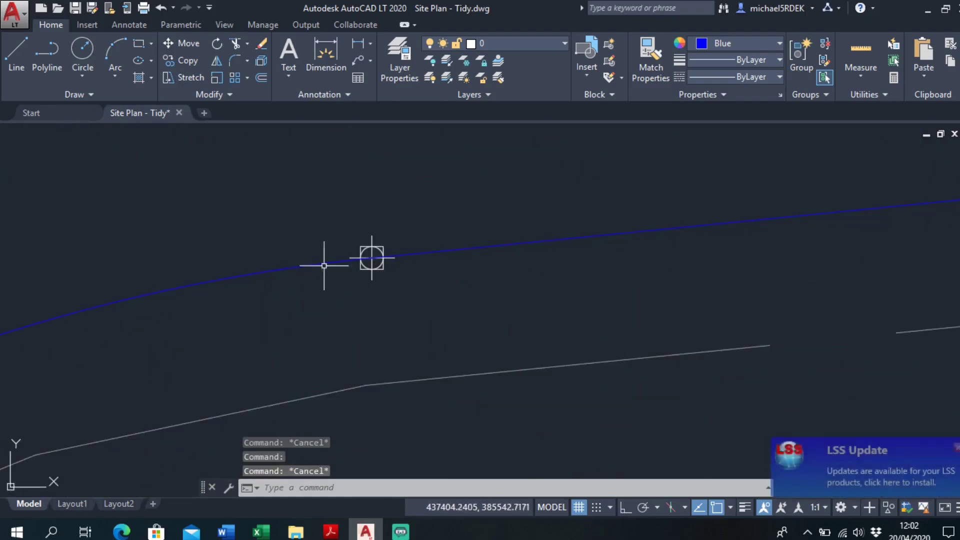
click(353, 255)
scroll(300, 250, up, 6)
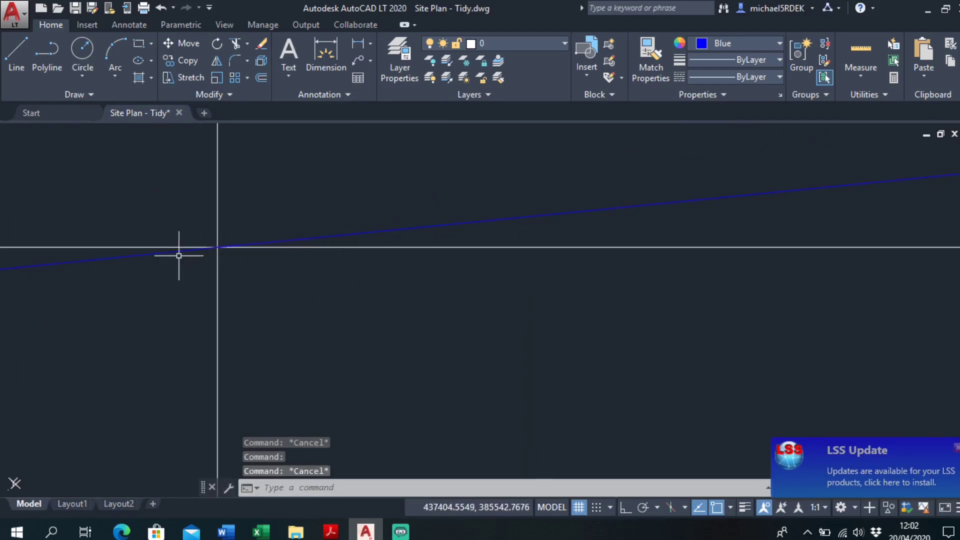
click(232, 246)
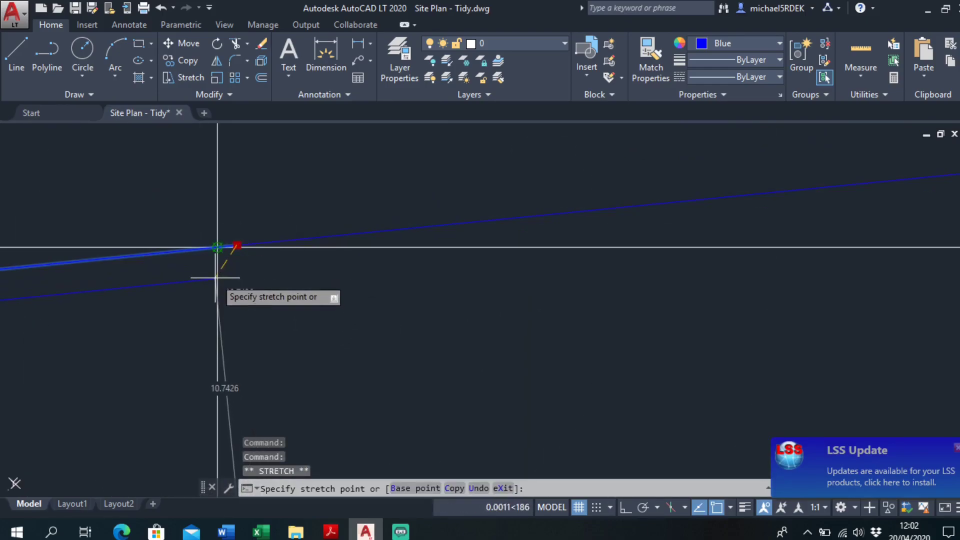
key(Escape)
click(261, 232)
key(Escape)
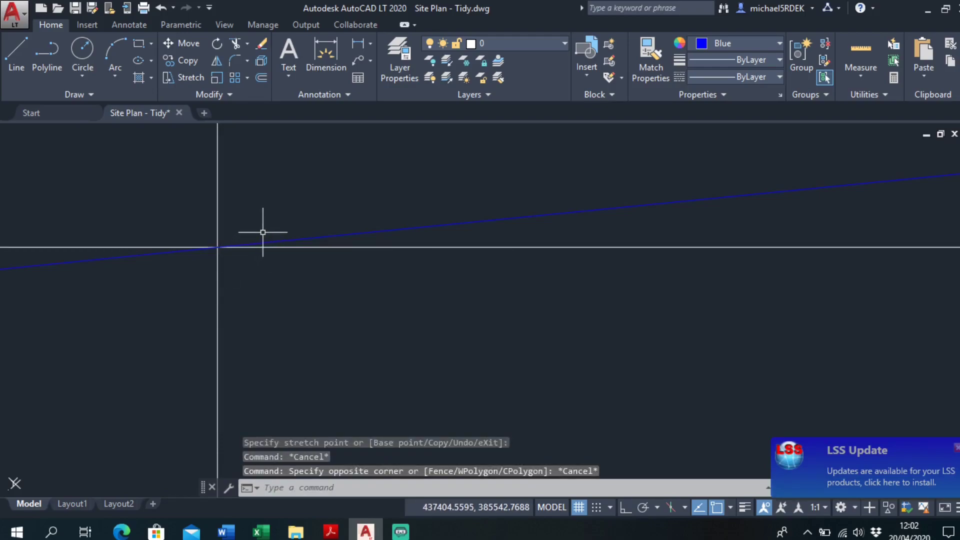
scroll(269, 234, down, 1)
Step: Join the left and right Road 6 centreline pieces with PEDIT Multiple, fuzz 0.0000
text(pedit)
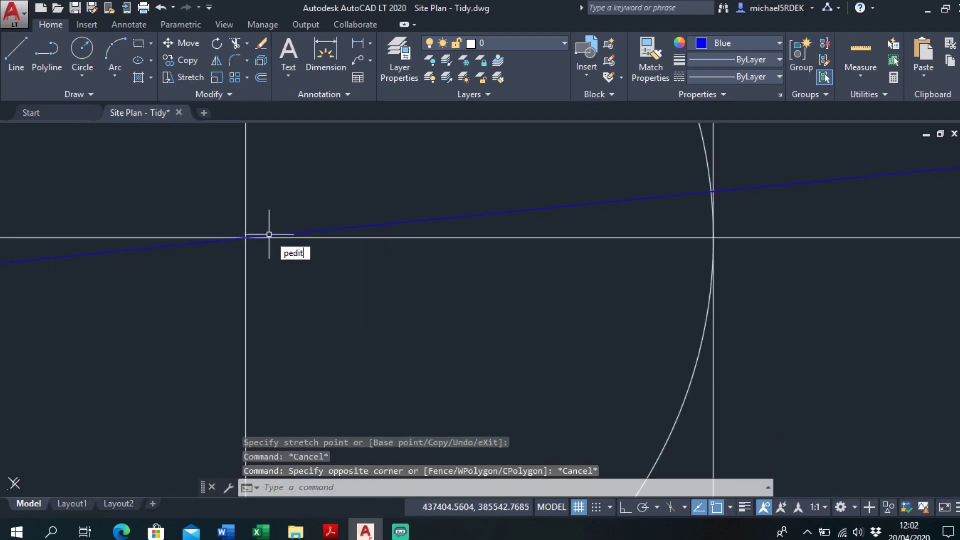
key(Return)
text(m)
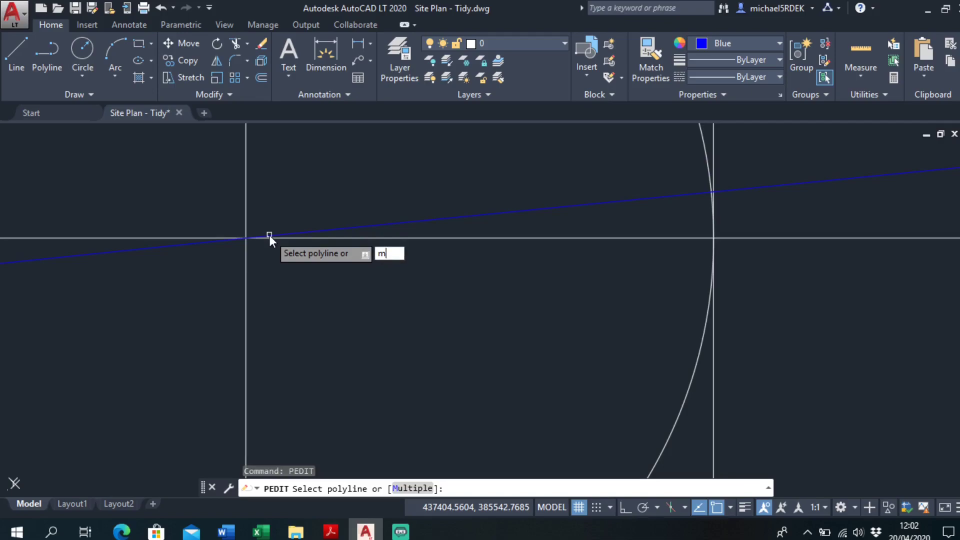
key(Return)
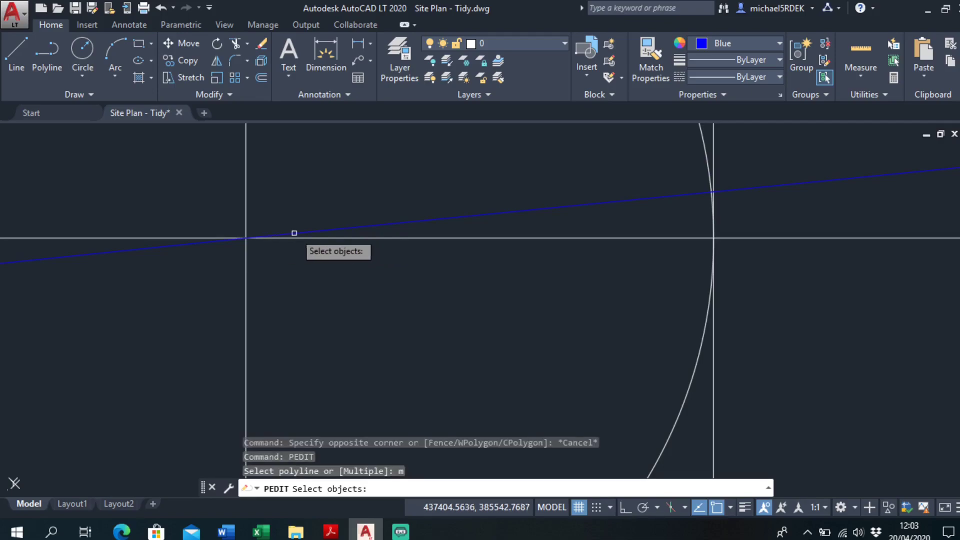
click(403, 221)
click(145, 246)
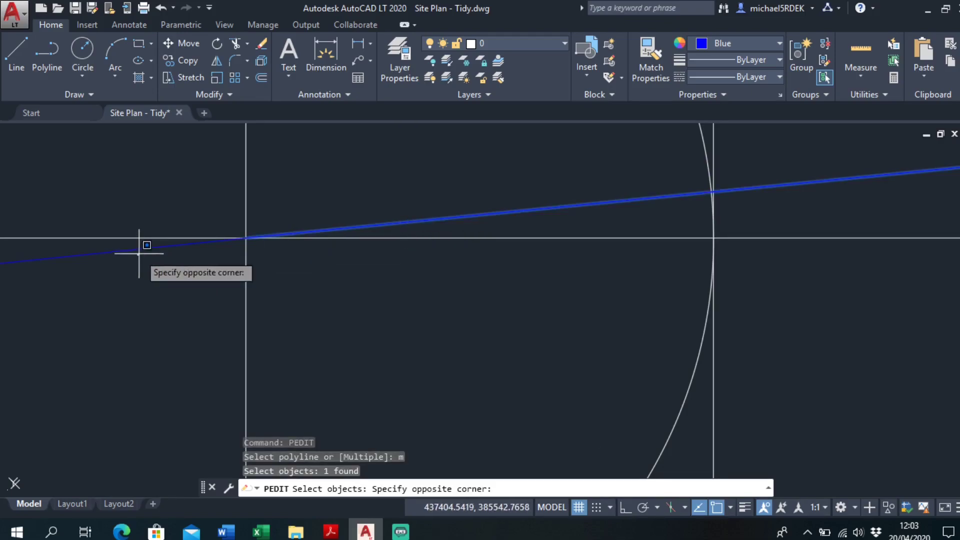
click(138, 253)
key(Return)
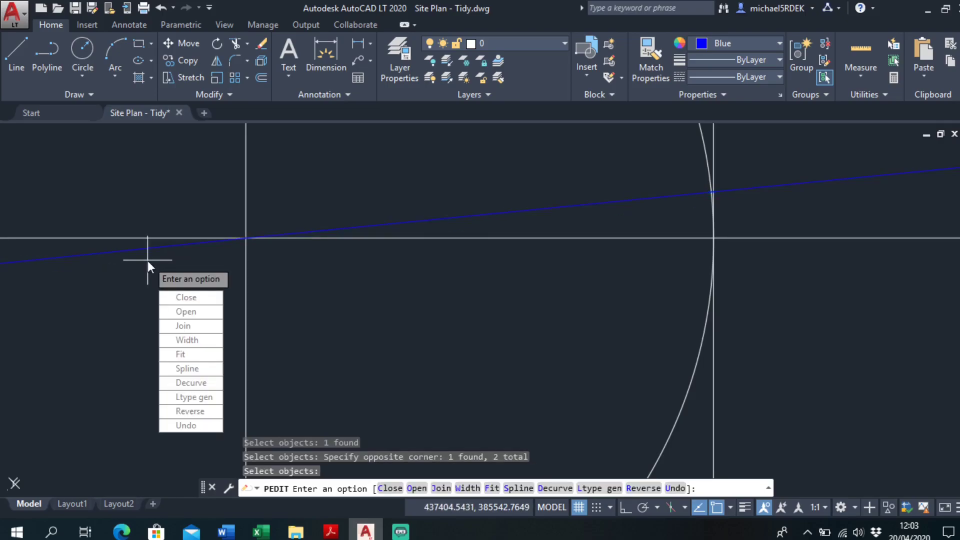
text(j)
key(Return)
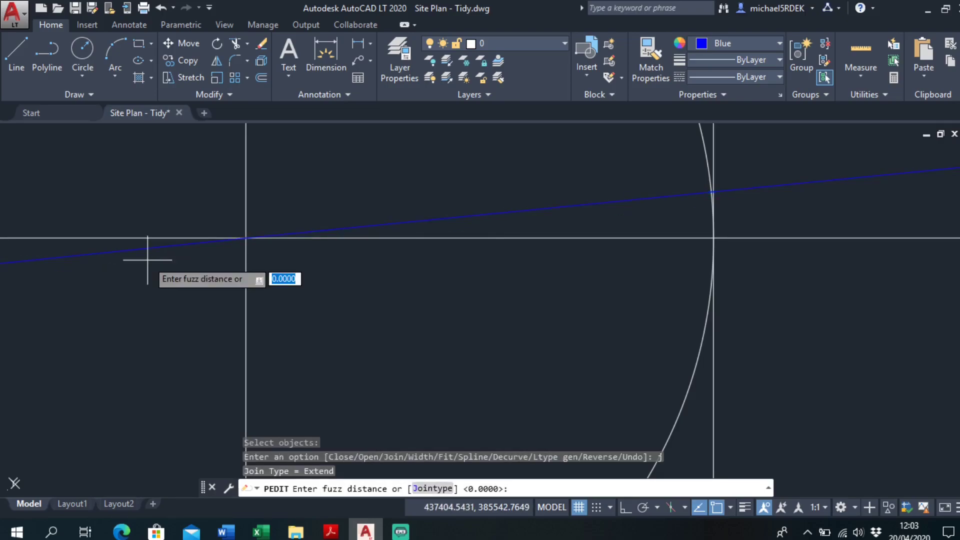
key(Return)
key(Escape)
Step: Select the joined Road 6 centreline to confirm it is one polyline
click(130, 249)
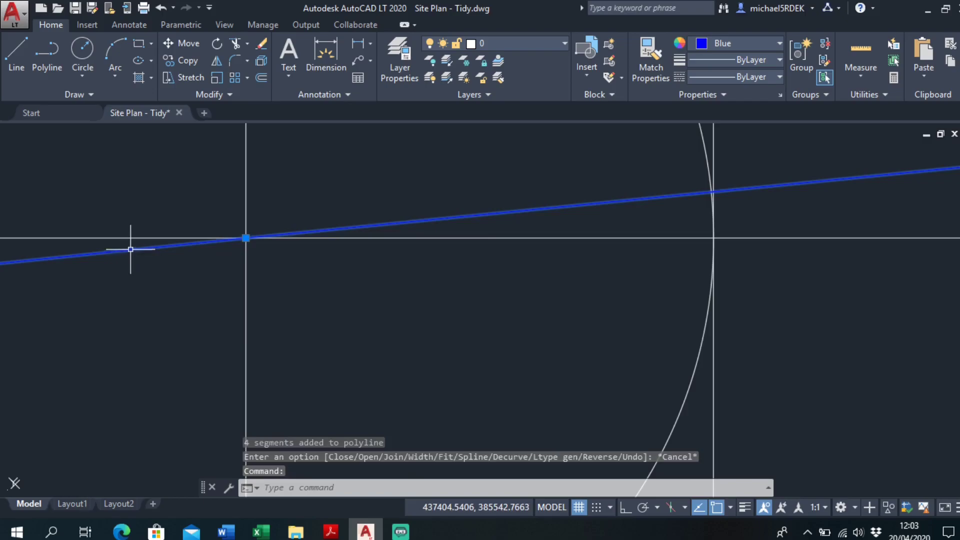
scroll(285, 326, down, 6)
scroll(380, 332, up, 5)
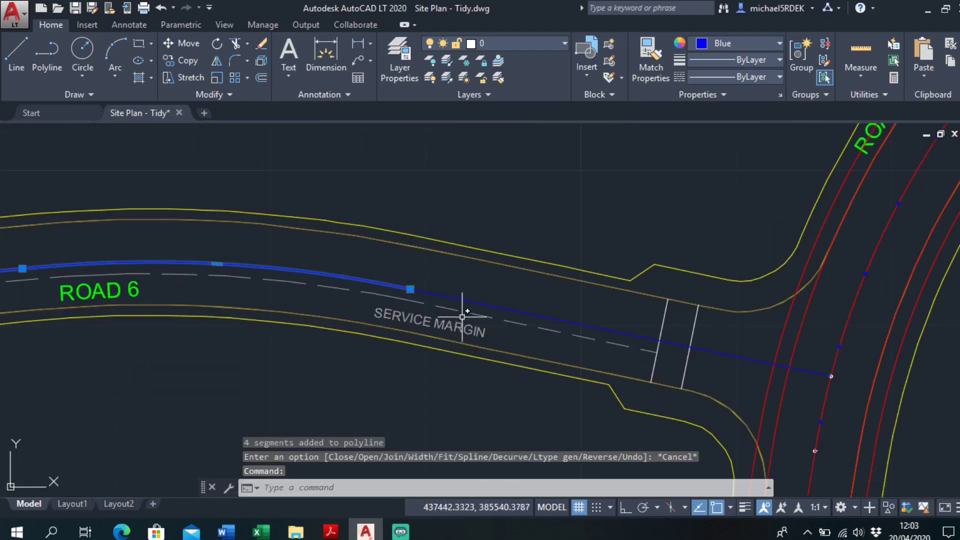
key(Escape)
key(Escape)
Step: Inspect the centreline end vertices meeting at the circle marker
scroll(404, 280, up, 8)
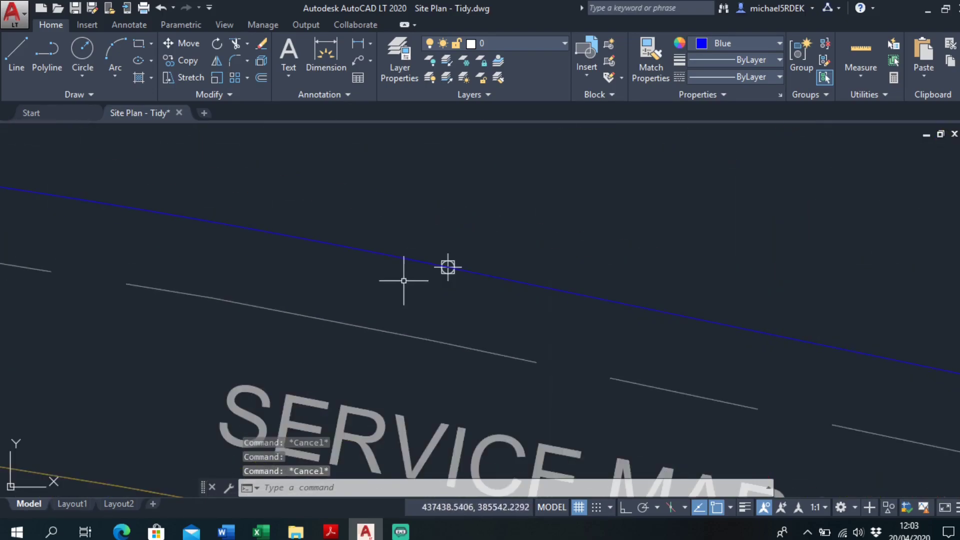
scroll(404, 280, up, 3)
click(443, 232)
scroll(527, 240, up, 8)
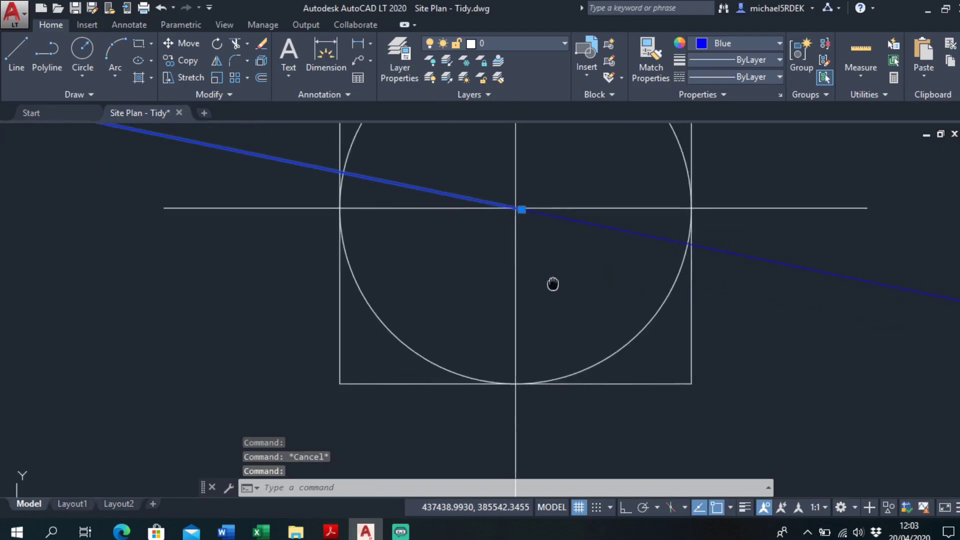
click(531, 300)
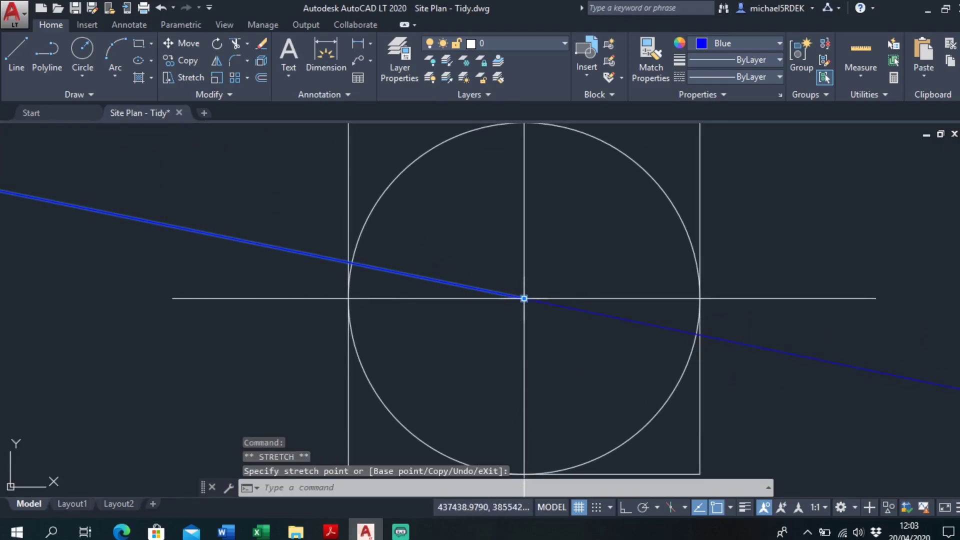
key(Escape)
click(555, 302)
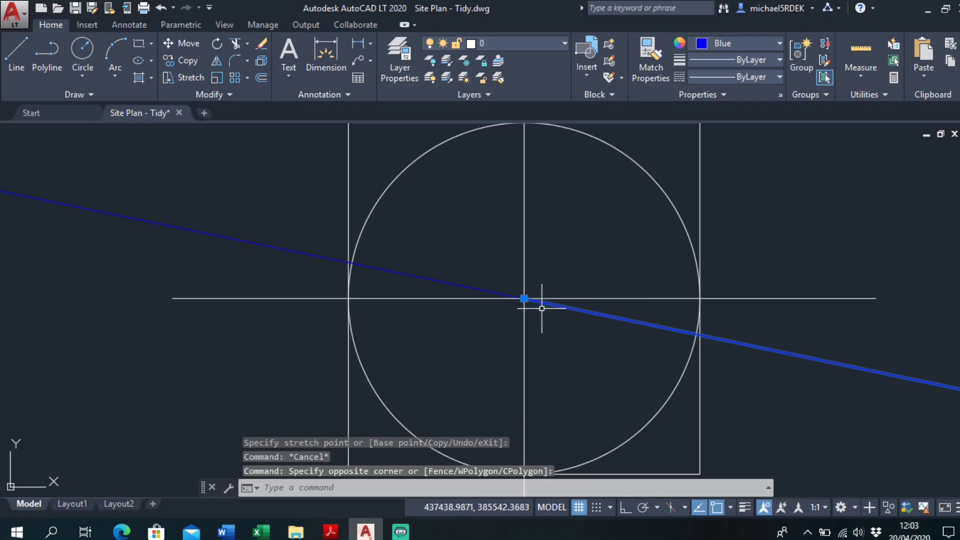
key(Escape)
click(533, 300)
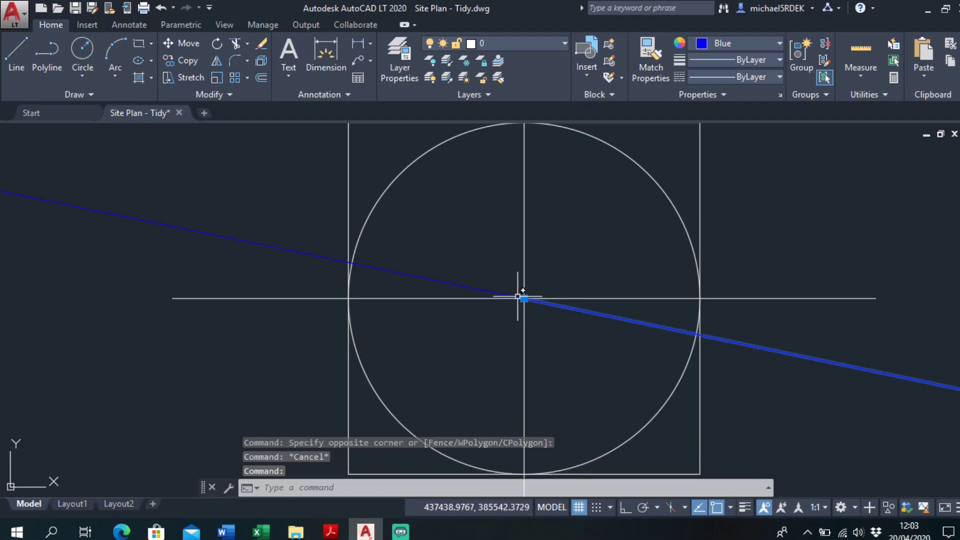
click(523, 299)
key(Escape)
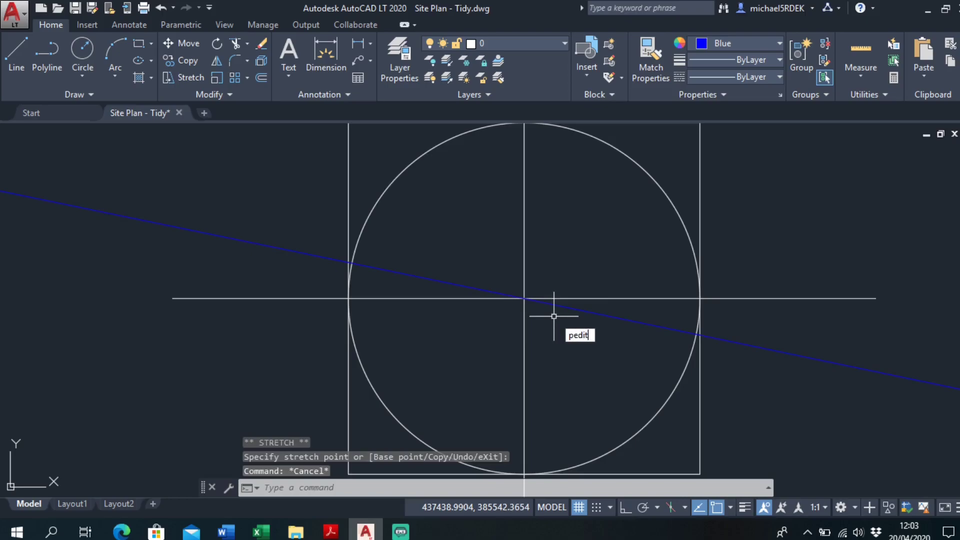
Step: Join the two blue pieces at the circle marker with PEDIT Multiple, fuzz 0.0000
key(Return)
text(m)
key(Return)
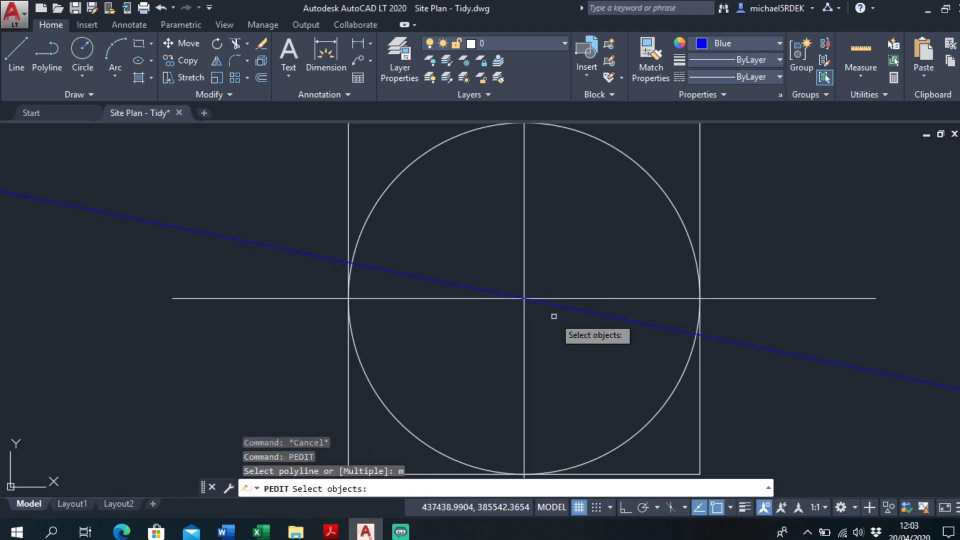
click(427, 279)
click(586, 313)
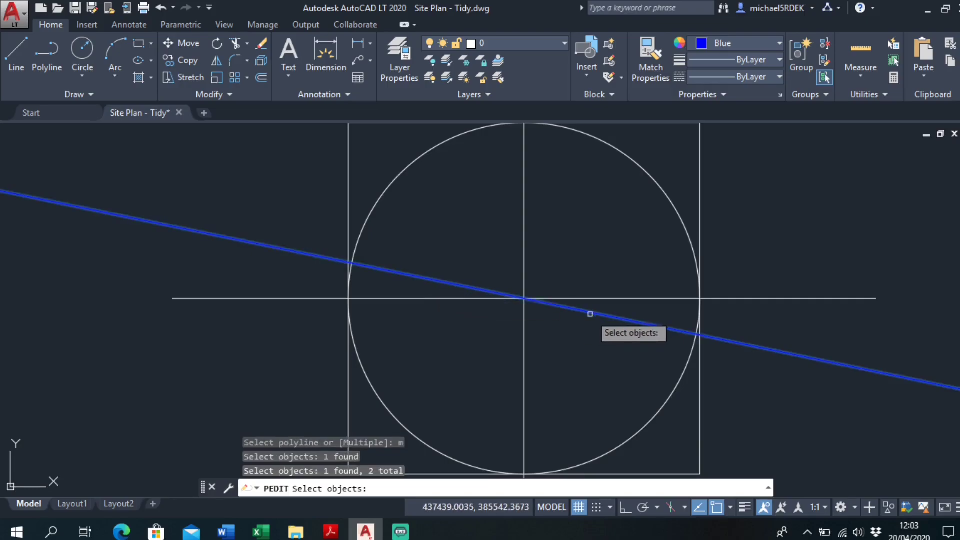
key(Return)
text(j)
key(Return)
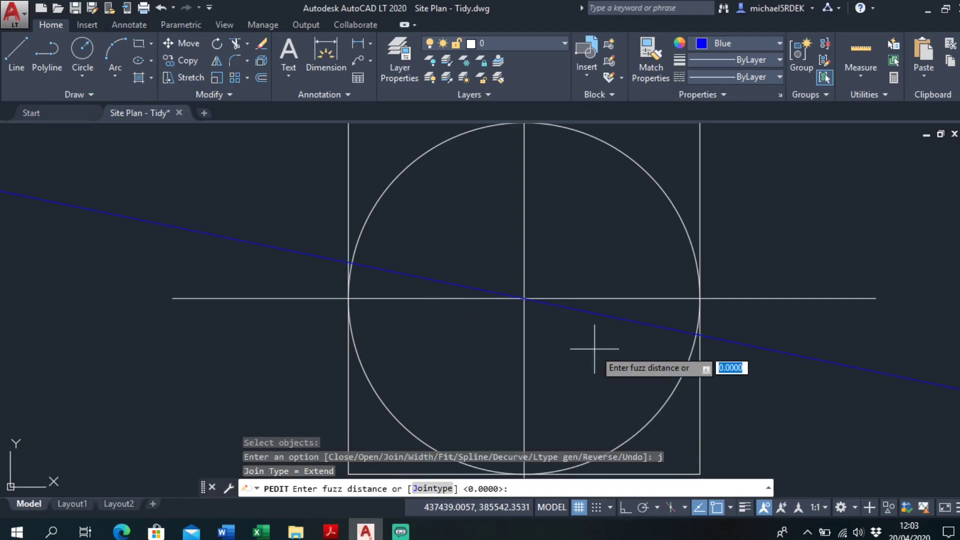
key(Return)
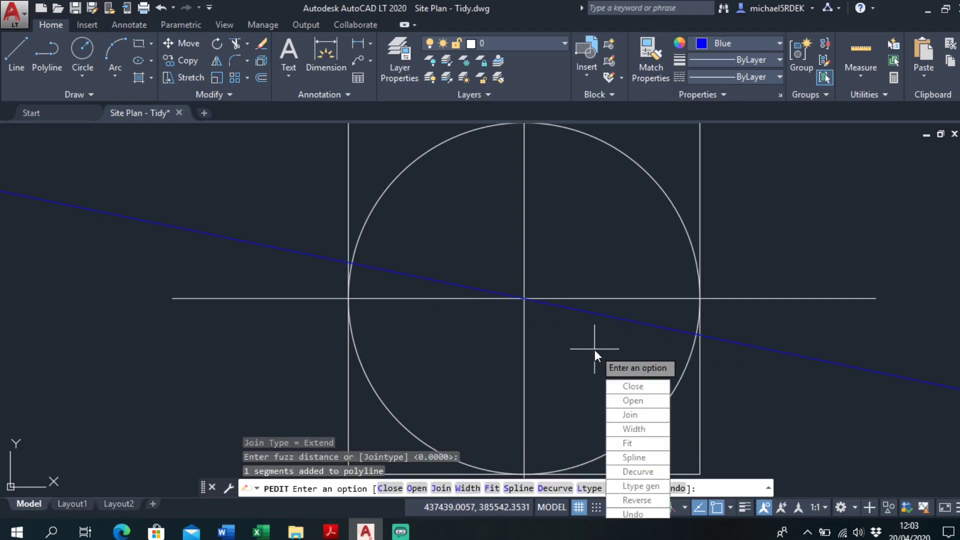
key(Escape)
Step: Select the joined centreline to confirm it now runs continuously to Road 5
click(289, 248)
scroll(290, 250, down, 10)
mouse_move(292, 253)
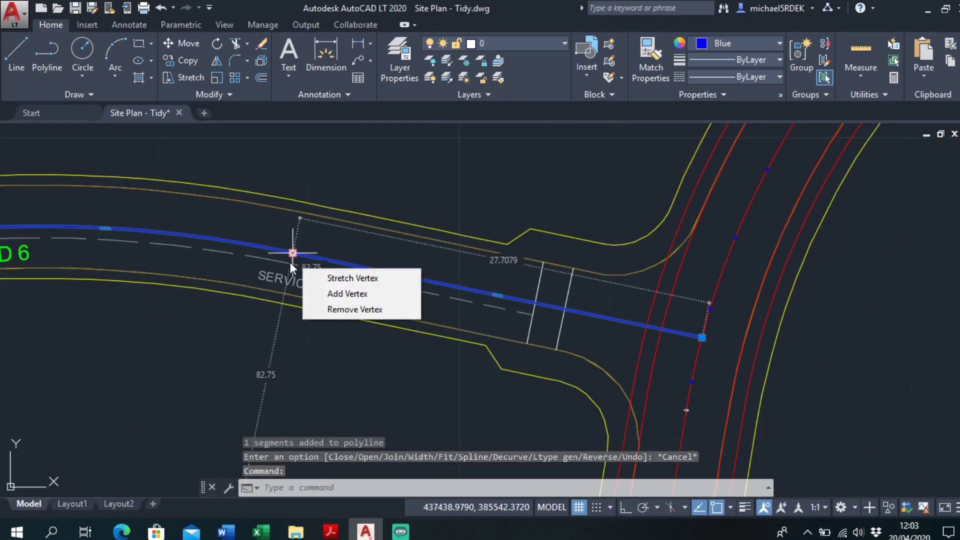
scroll(290, 262, down, 6)
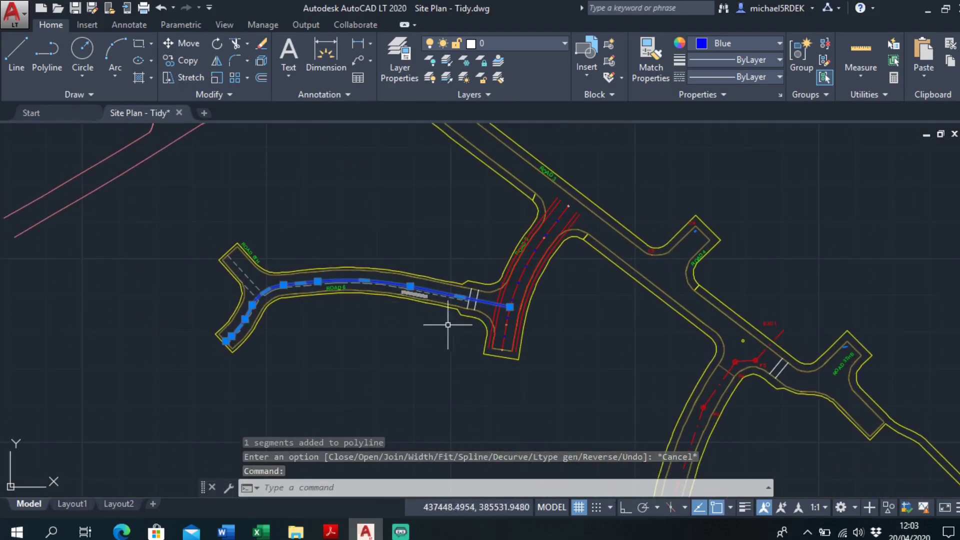
key(Escape)
Step: Offset the Road 6 centreline 3.75 to both sides
scroll(445, 295, up, 3)
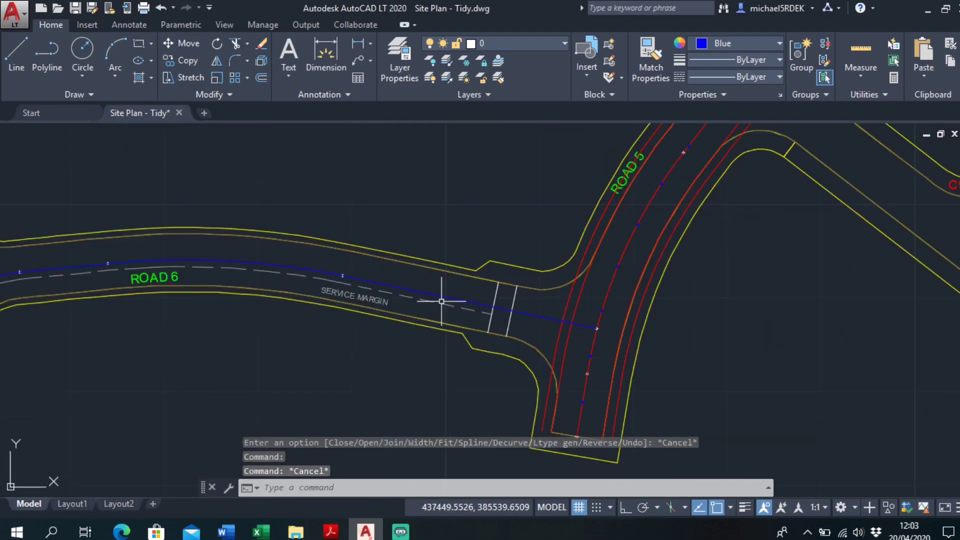
scroll(493, 300, up, 2)
scroll(499, 311, down, 5)
scroll(545, 320, up, 5)
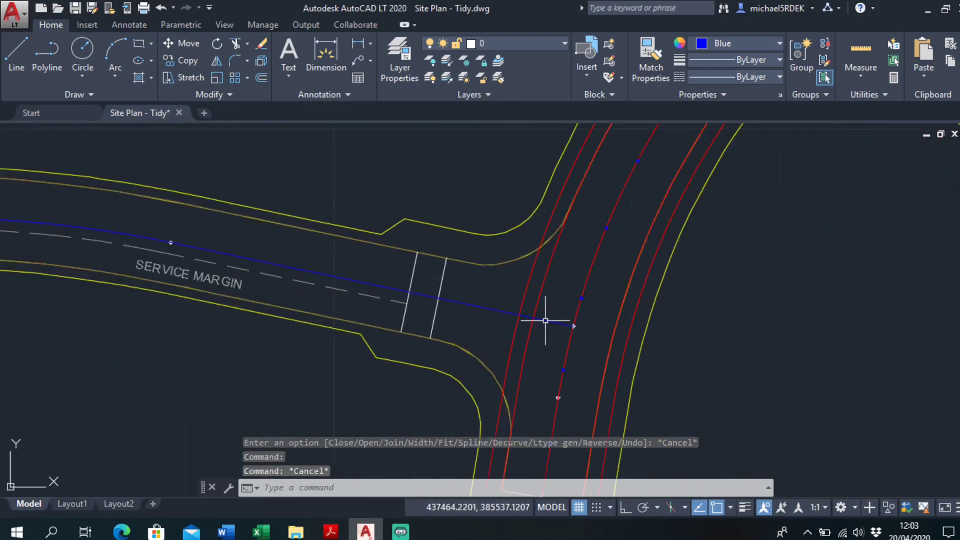
scroll(545, 320, down, 2)
text(of)
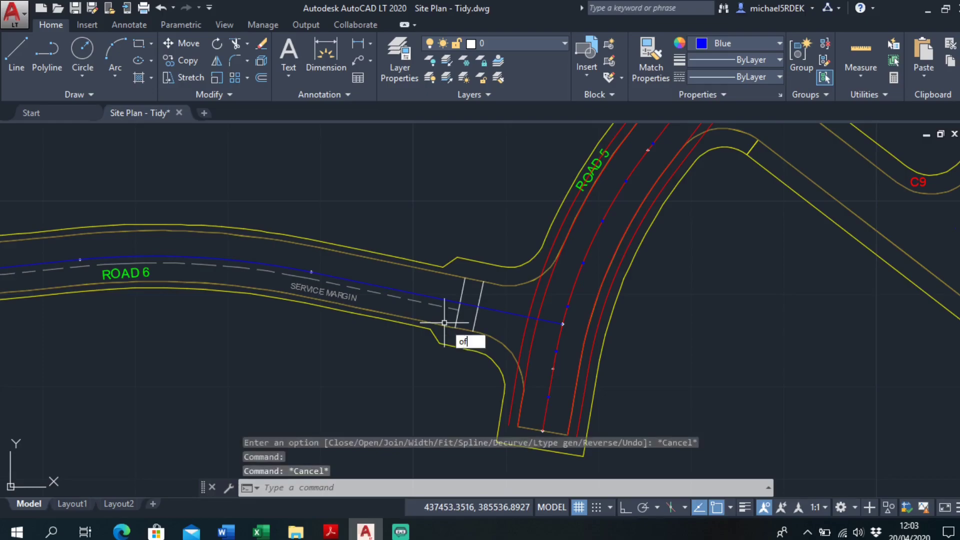
text(fset)
key(Return)
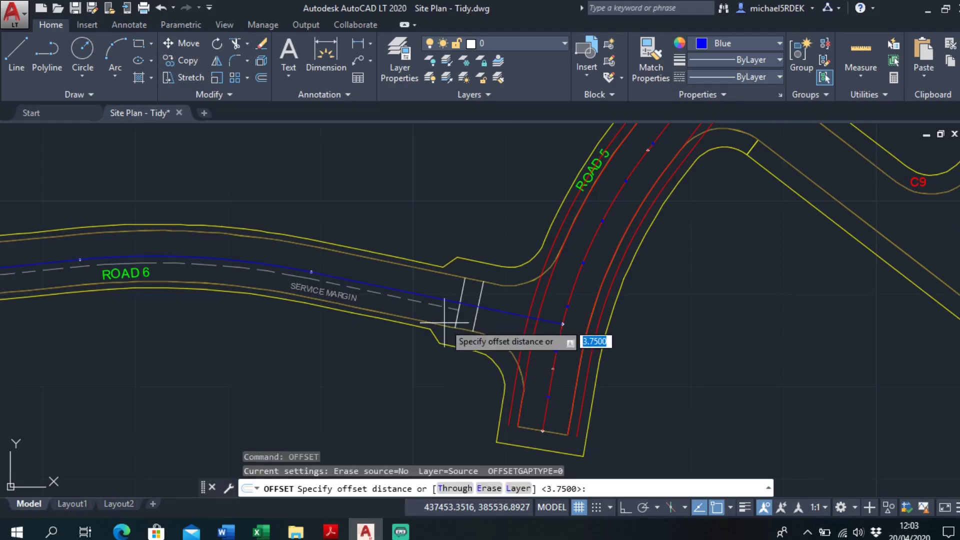
scroll(442, 299, up, 2)
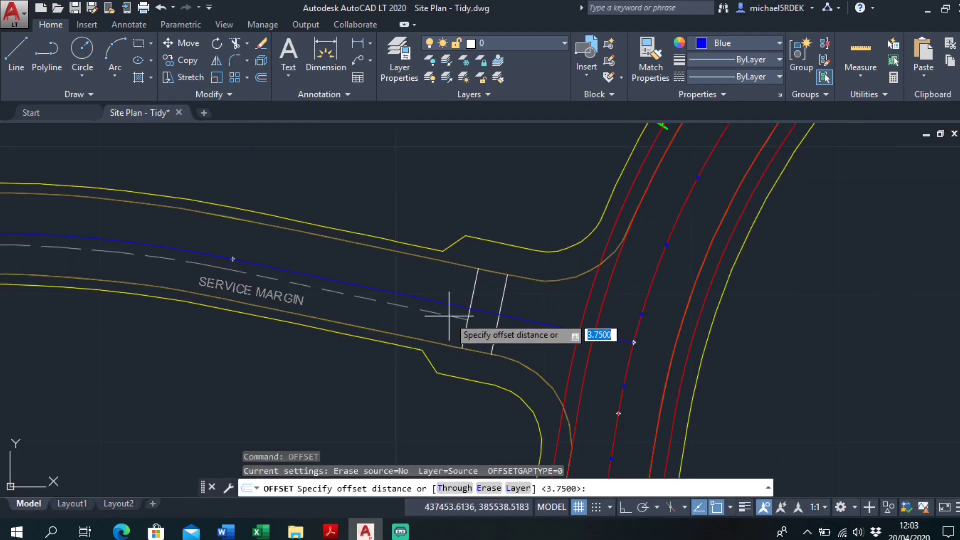
key(Return)
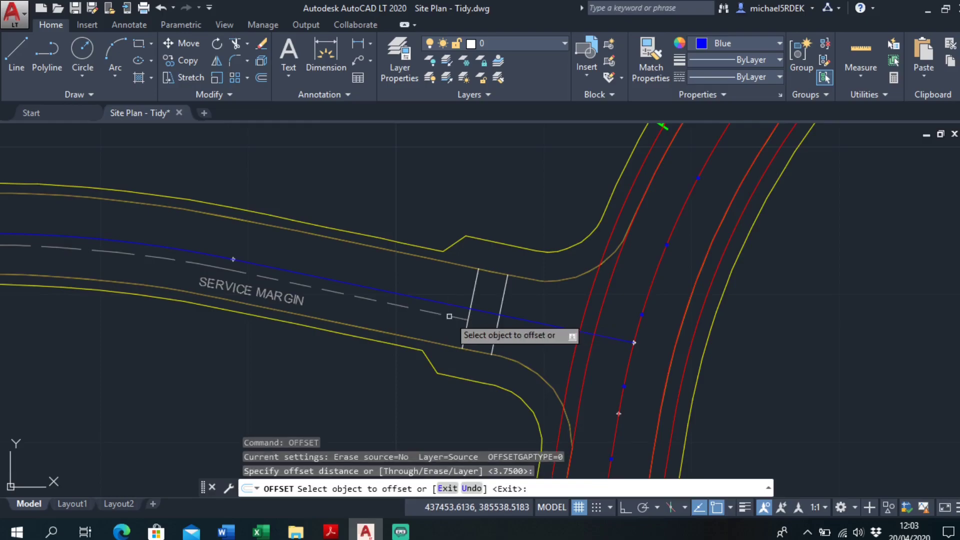
click(414, 299)
click(417, 280)
click(416, 300)
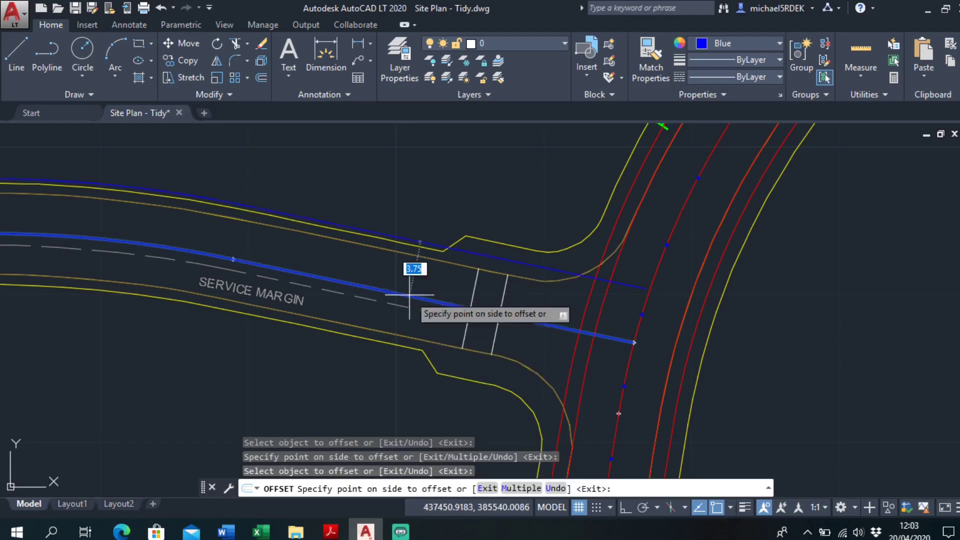
click(392, 345)
right_click(418, 280)
click(440, 289)
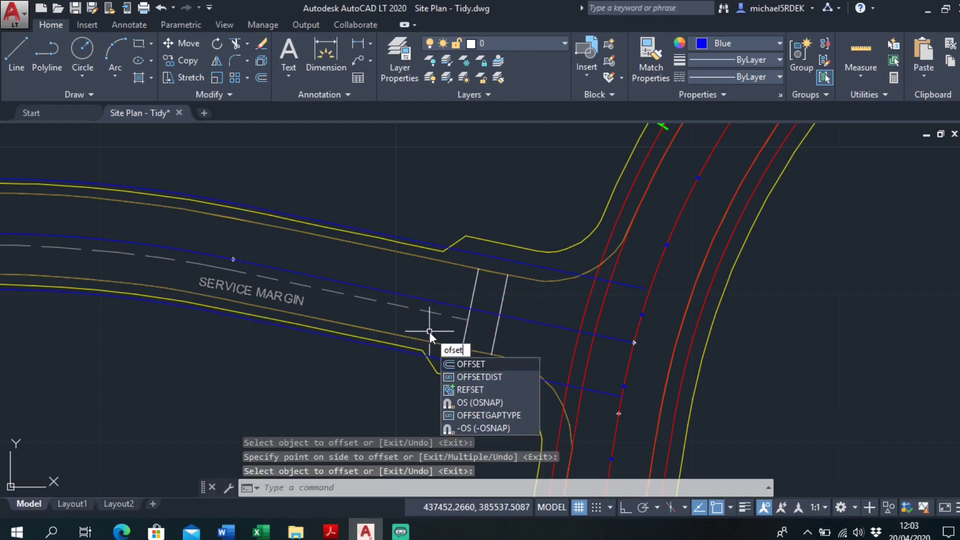
Step: Offset the Road 6 centreline 2.750 to both sides
key(Return)
text(5)
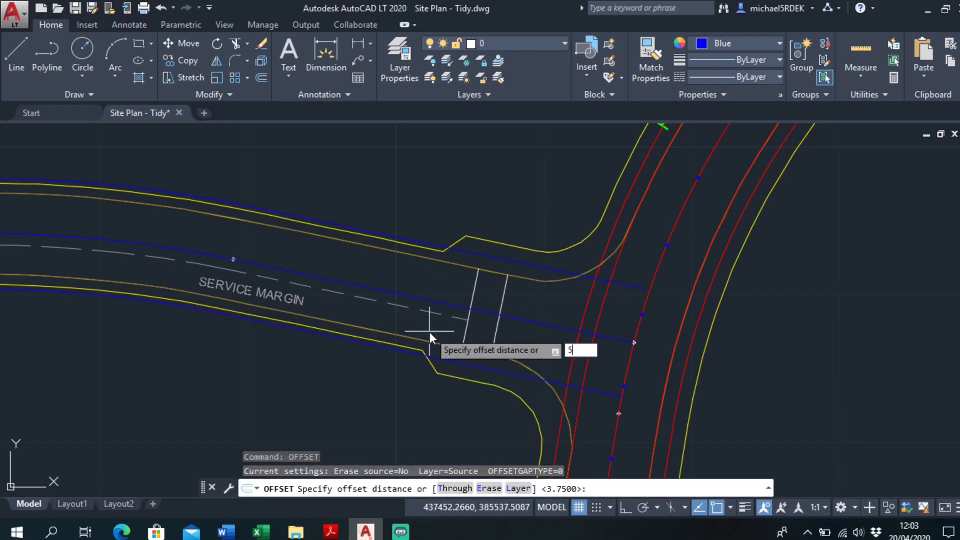
key(BackSpace)
text(2.750)
key(Return)
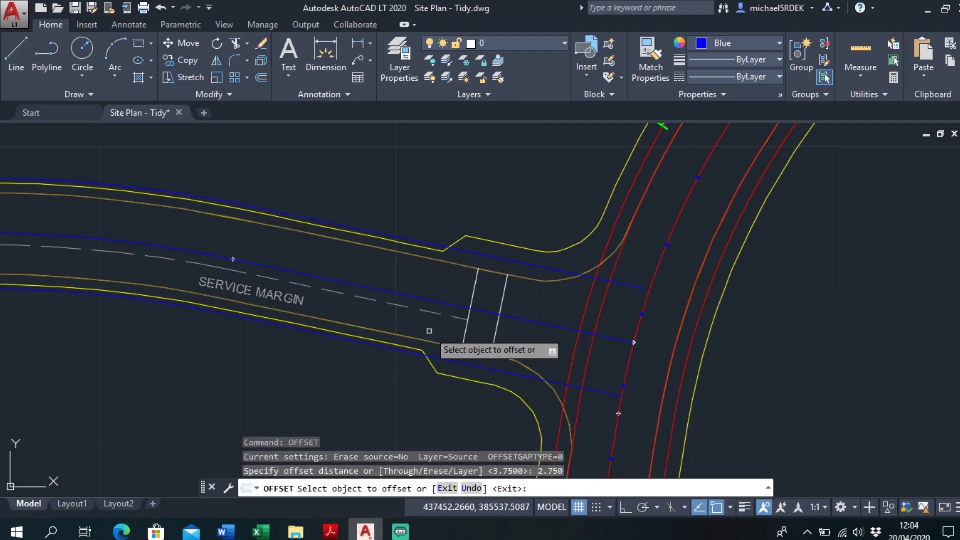
click(428, 300)
click(429, 295)
click(419, 315)
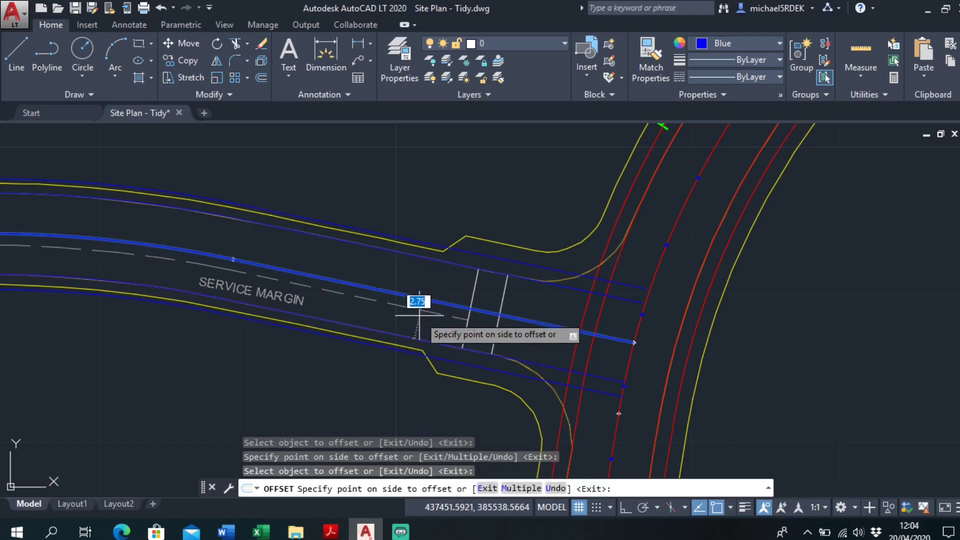
click(429, 299)
right_click(443, 275)
click(454, 280)
Step: Pan toward the Road 5 junction and open the Layer Properties Manager
middle_drag(632, 343, 606, 354)
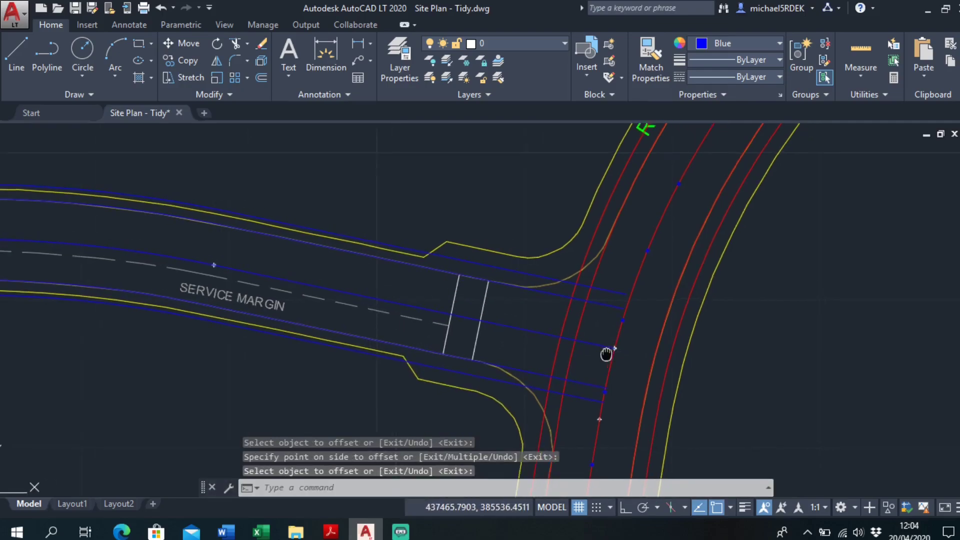
scroll(583, 332, up, 4)
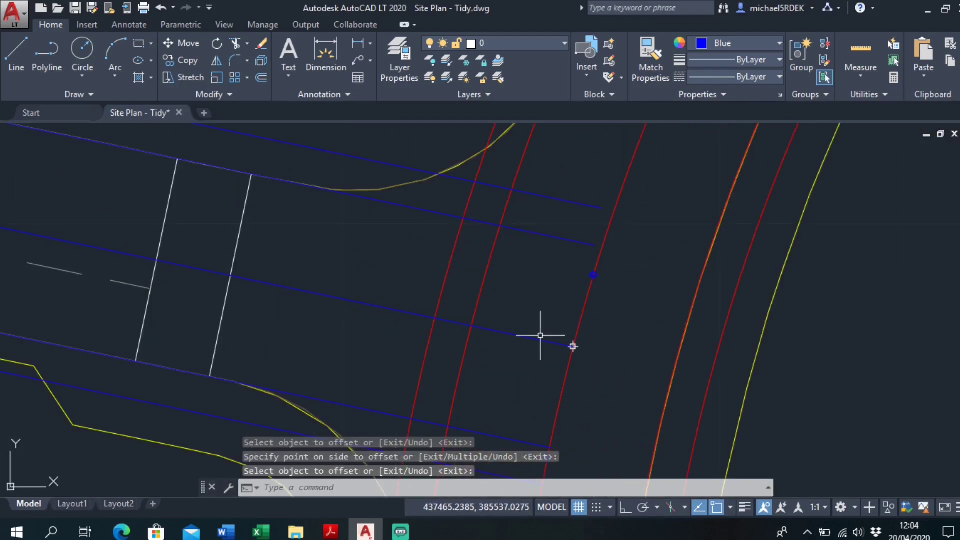
key(Escape)
text(me)
key(Escape)
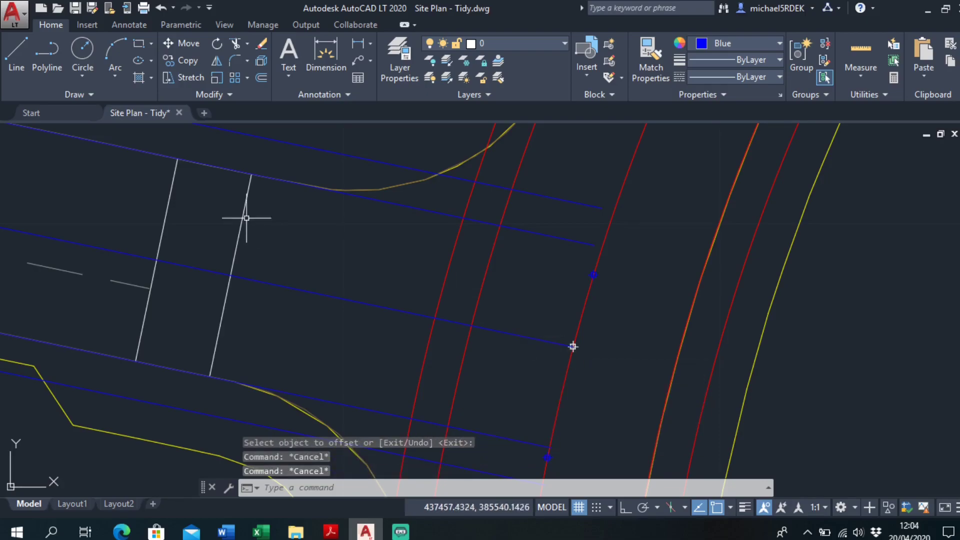
click(402, 57)
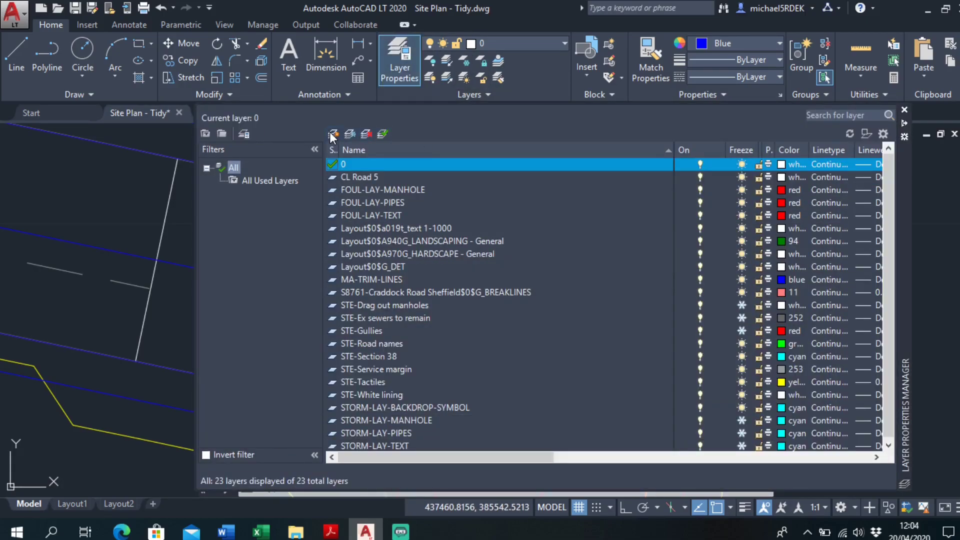
Step: Add a layer named CL Road 6, make it current, and colour it red
click(334, 134)
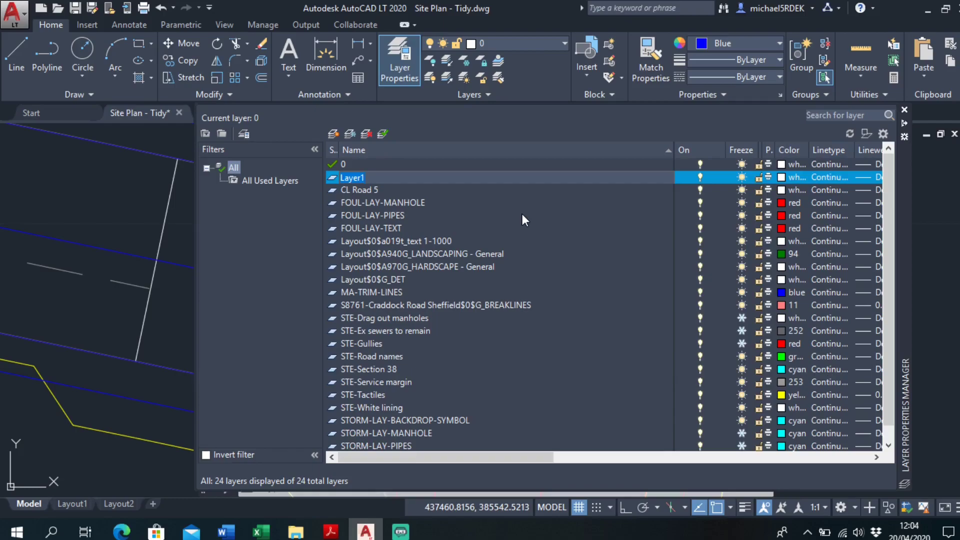
double_click(330, 177)
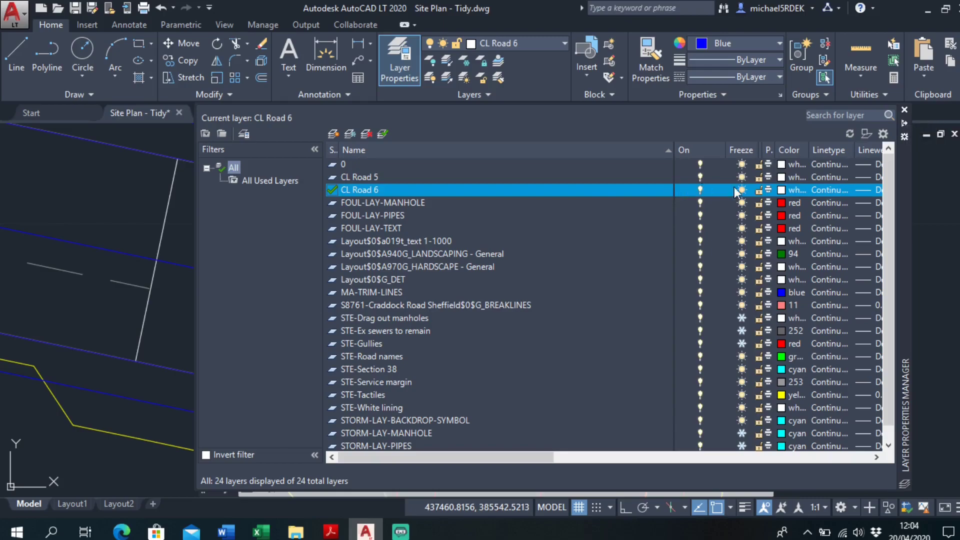
click(780, 189)
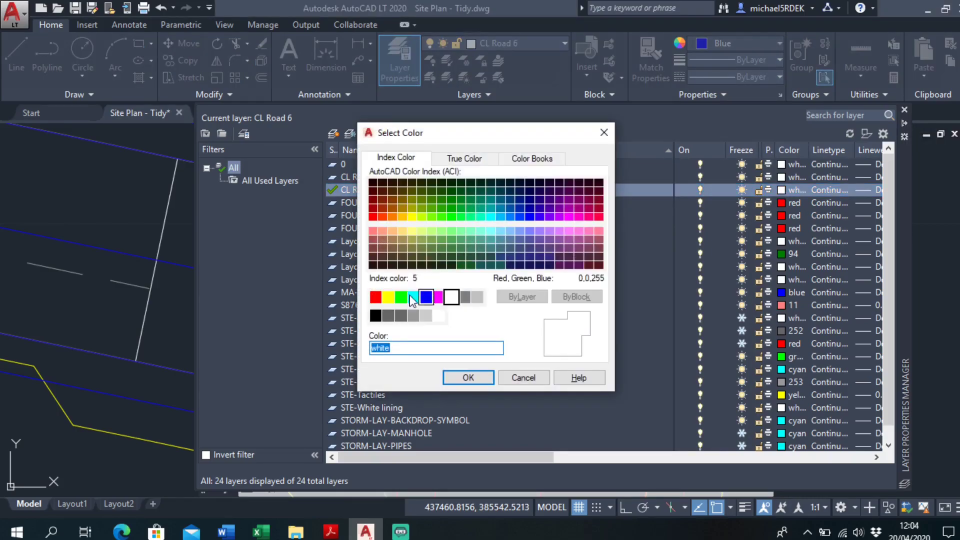
click(375, 298)
click(475, 380)
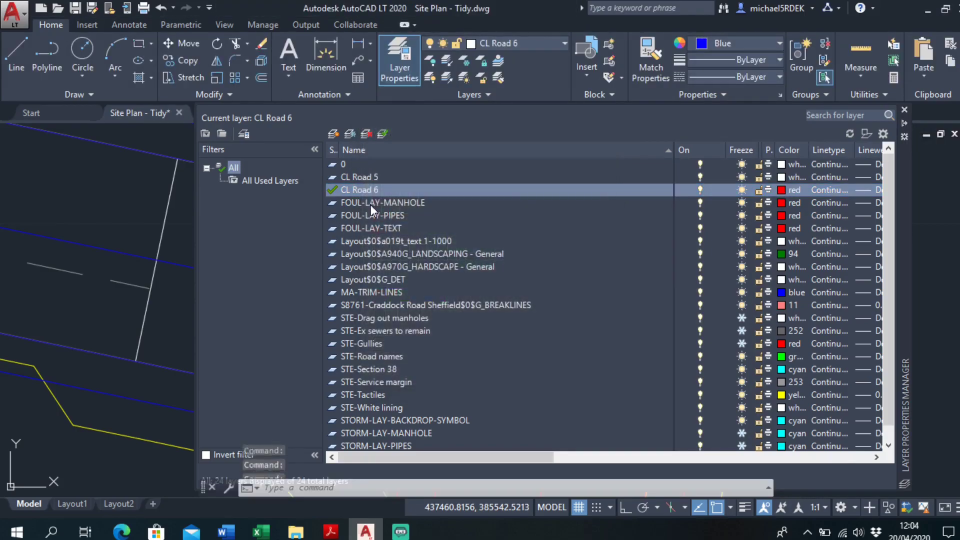
Step: Place point markers every 5 m along the Road 6 centreline with MEASURE
click(905, 110)
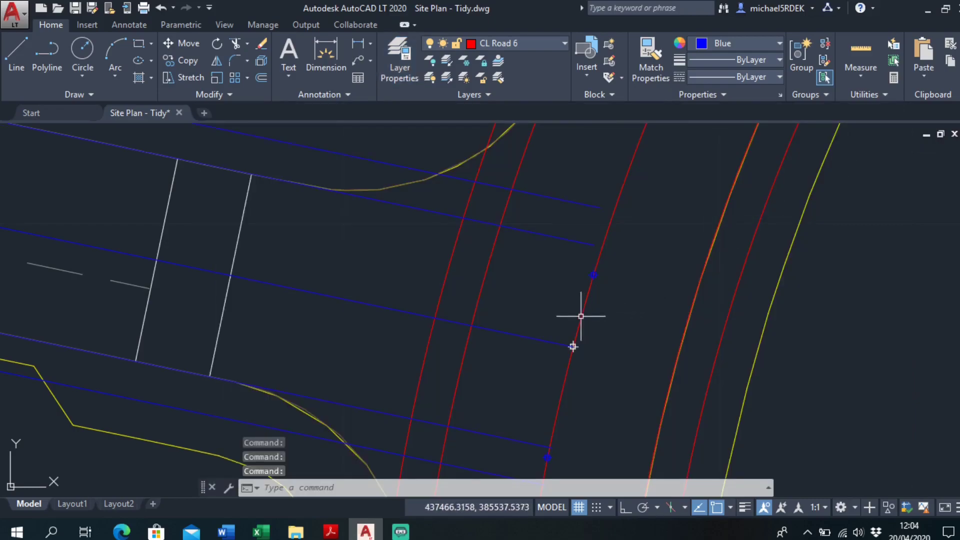
scroll(583, 317, down, 3)
scroll(575, 325, up, 3)
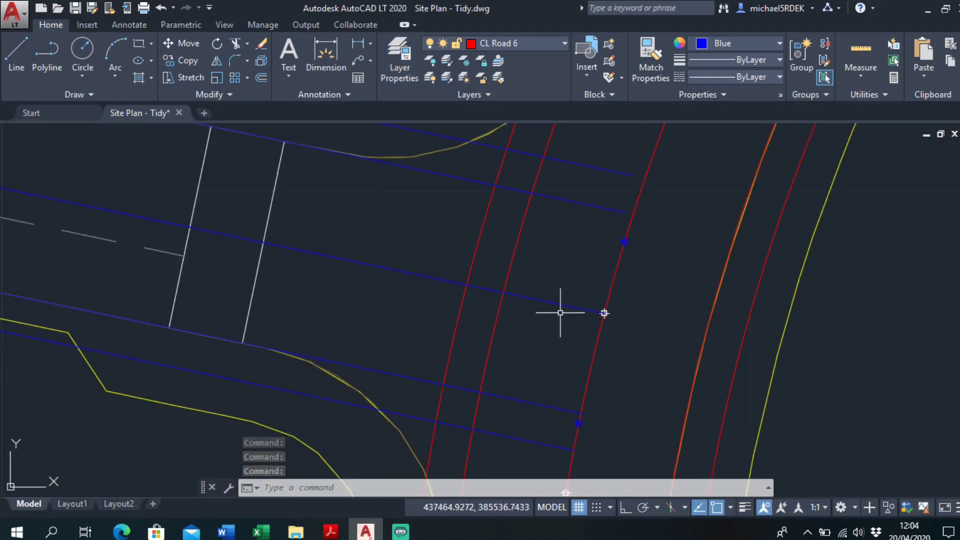
text(measure)
key(Return)
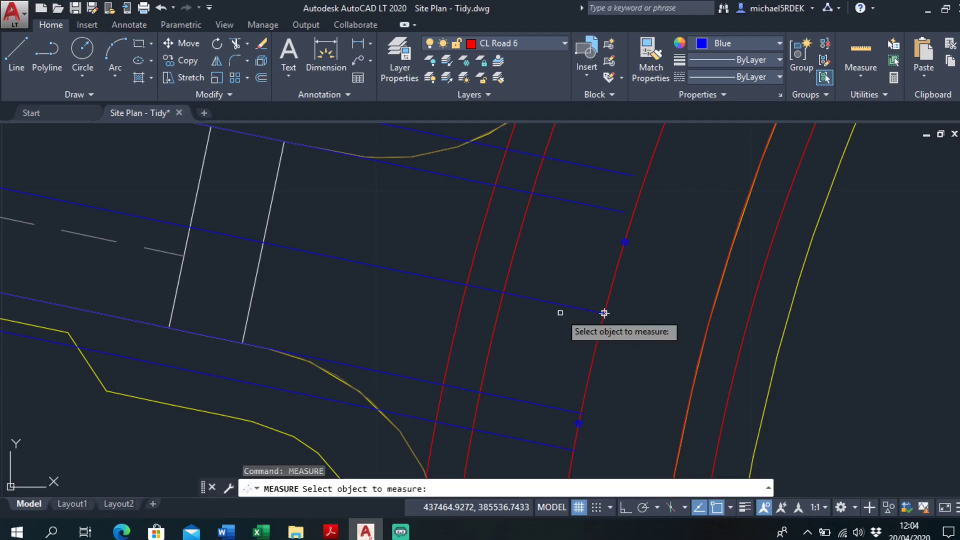
click(596, 310)
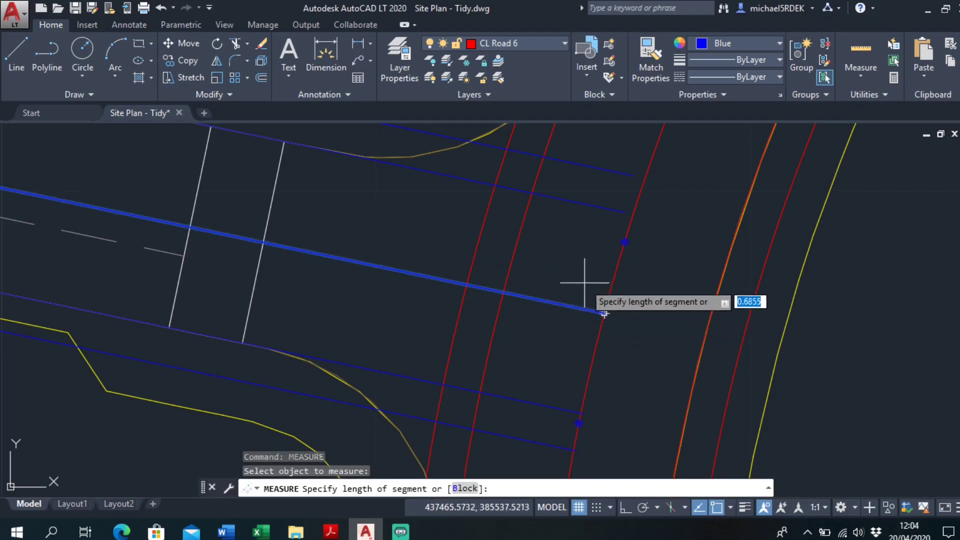
text(5)
key(Return)
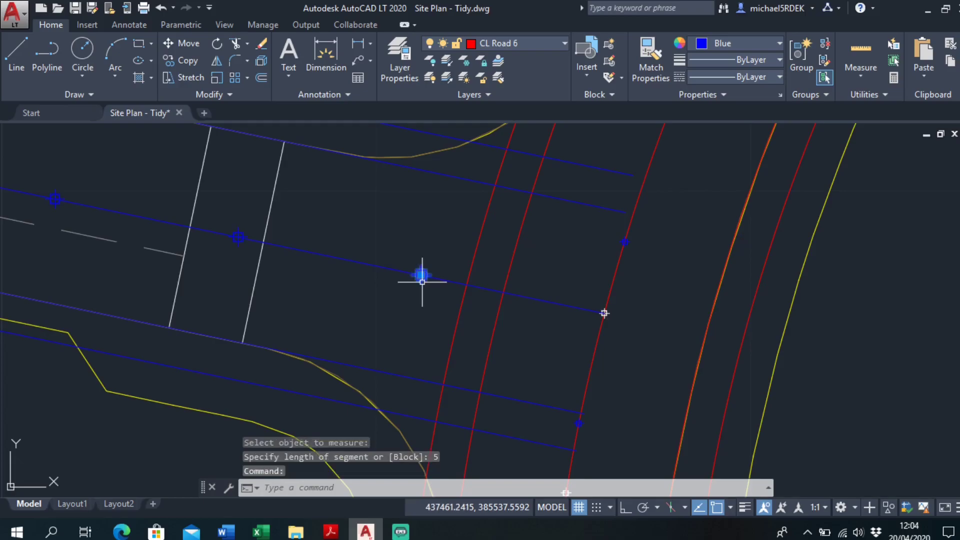
Step: Select all the placed point markers and set their colour to ByLayer
right_click(423, 218)
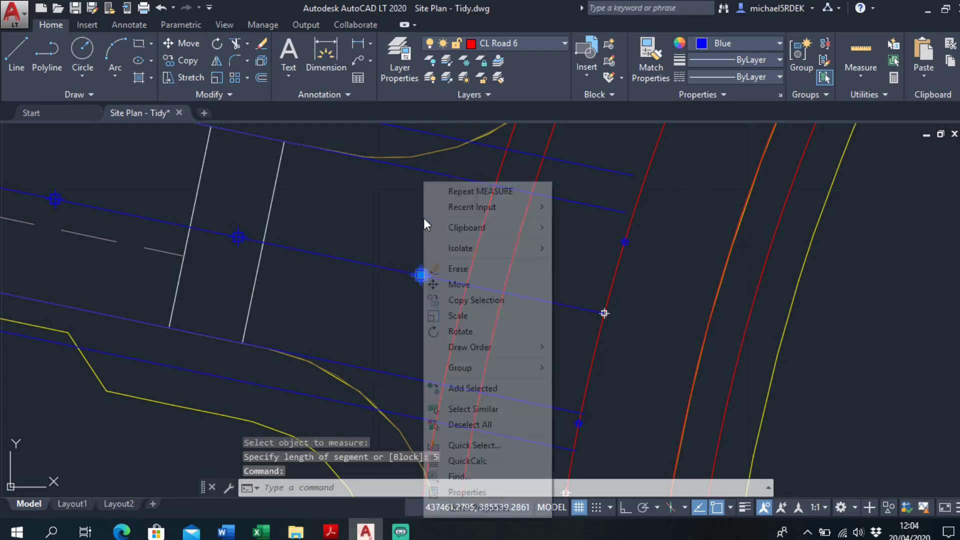
click(487, 409)
click(768, 48)
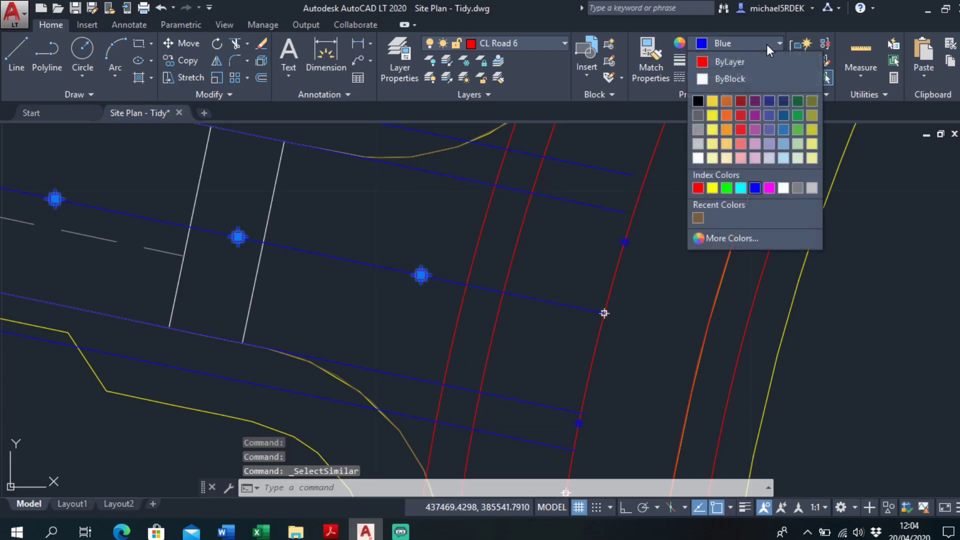
click(755, 59)
key(Escape)
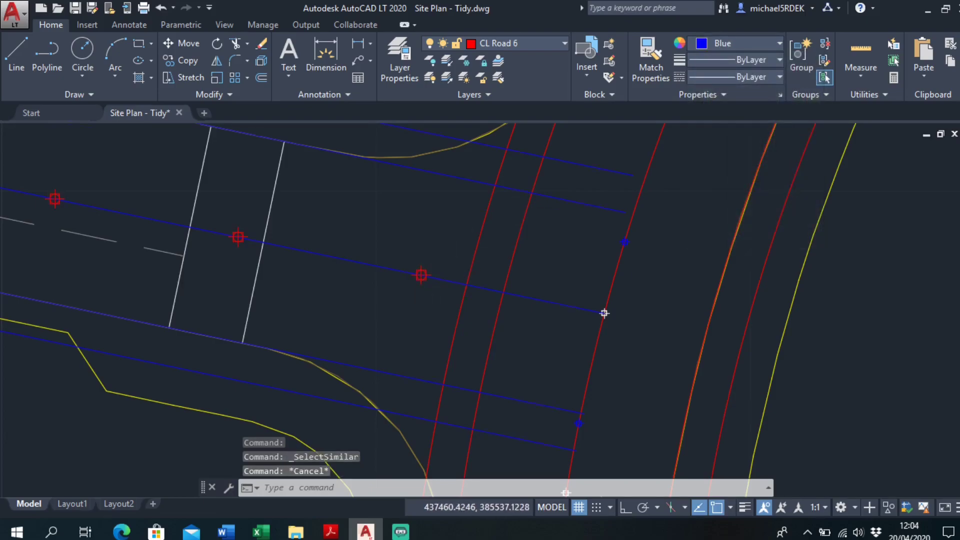
Step: Copy the Road 6TH coordinate pairs in D18:D19 from the spreadsheet into the clipboard
scroll(550, 295, down, 6)
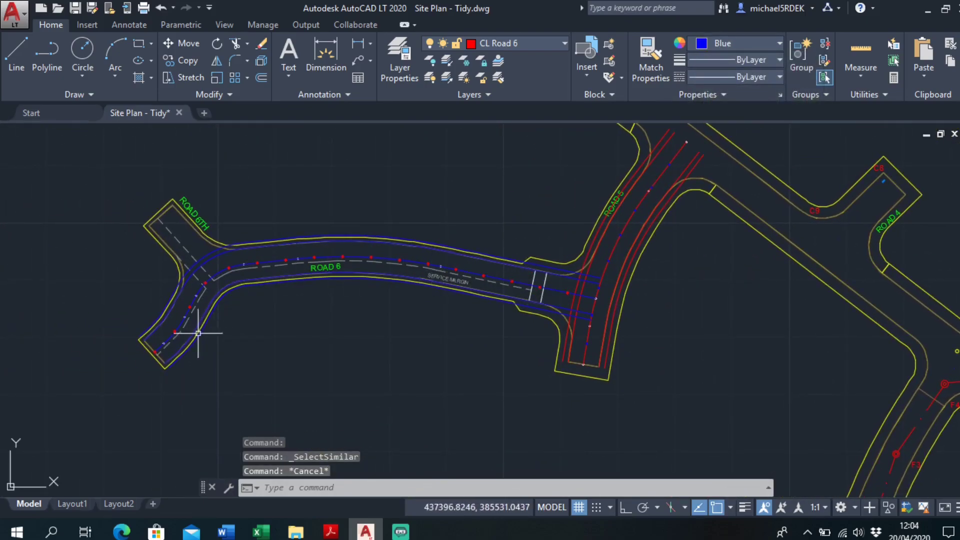
scroll(198, 333, up, 10)
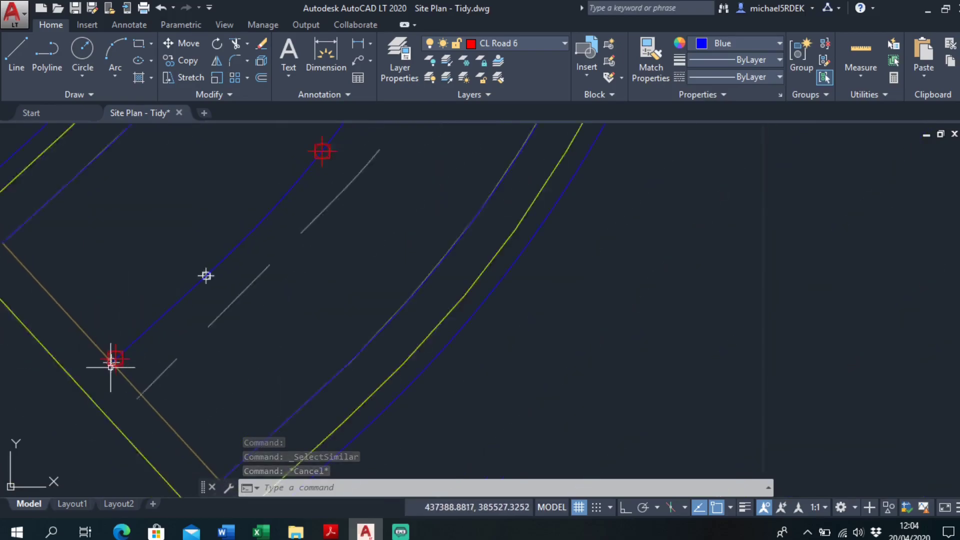
scroll(110, 367, down, 6)
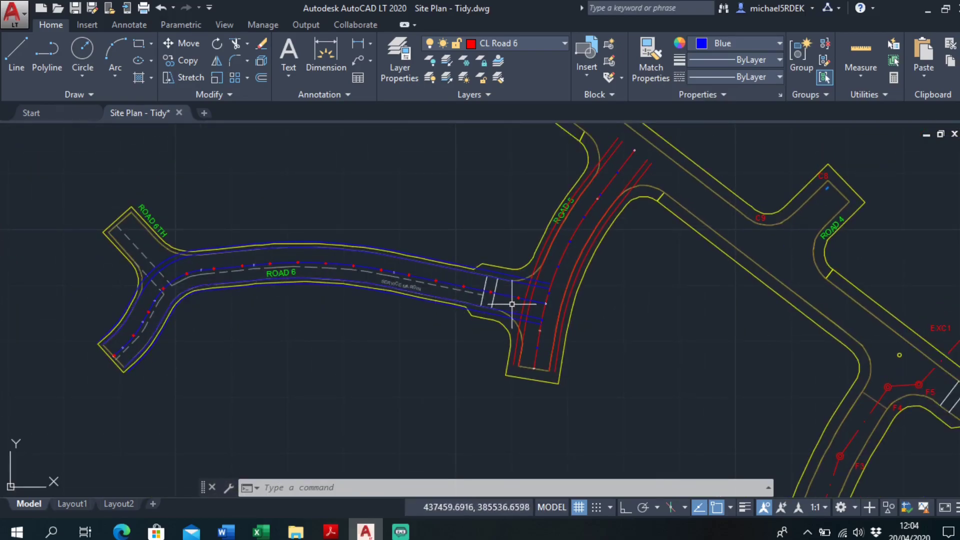
middle_drag(527, 315, 481, 307)
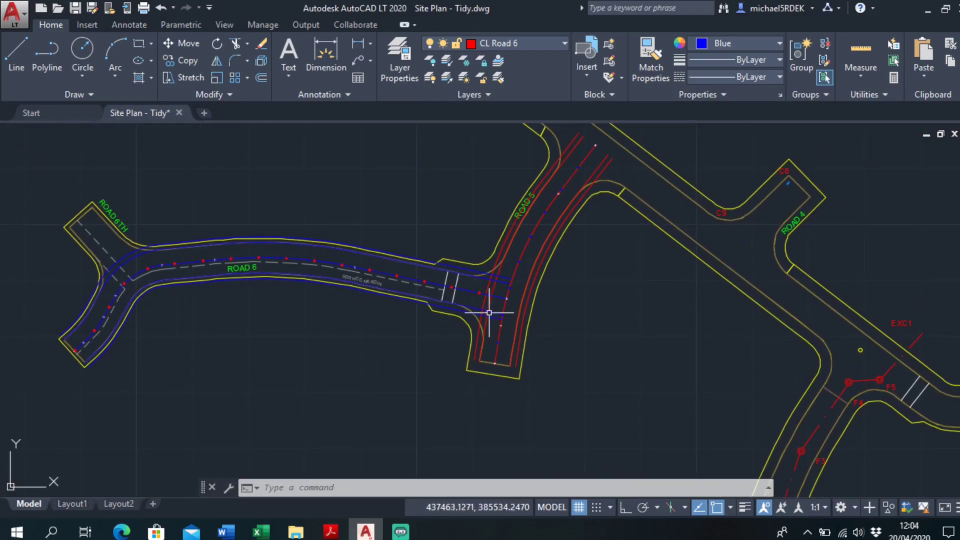
middle_drag(174, 305, 375, 300)
scroll(403, 311, up, 6)
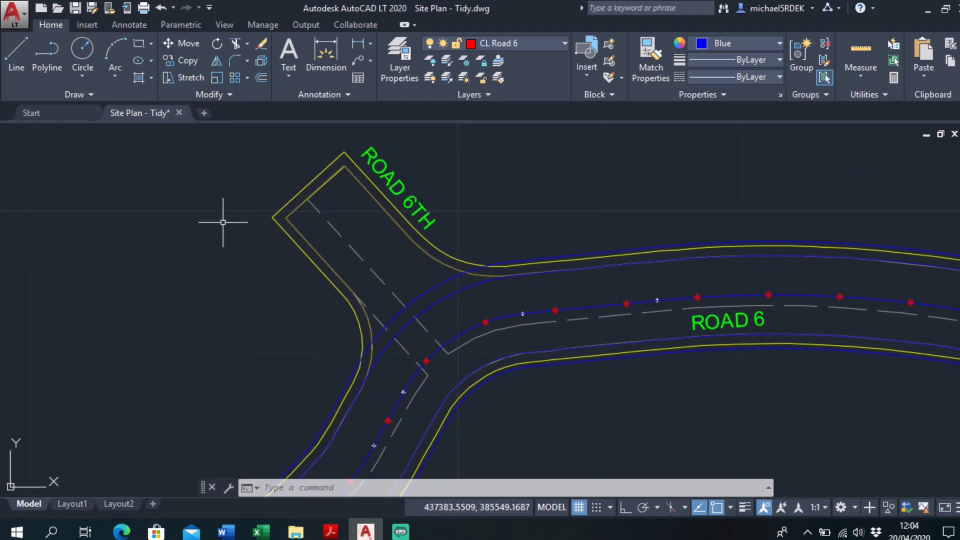
click(261, 531)
scroll(589, 385, down, 2)
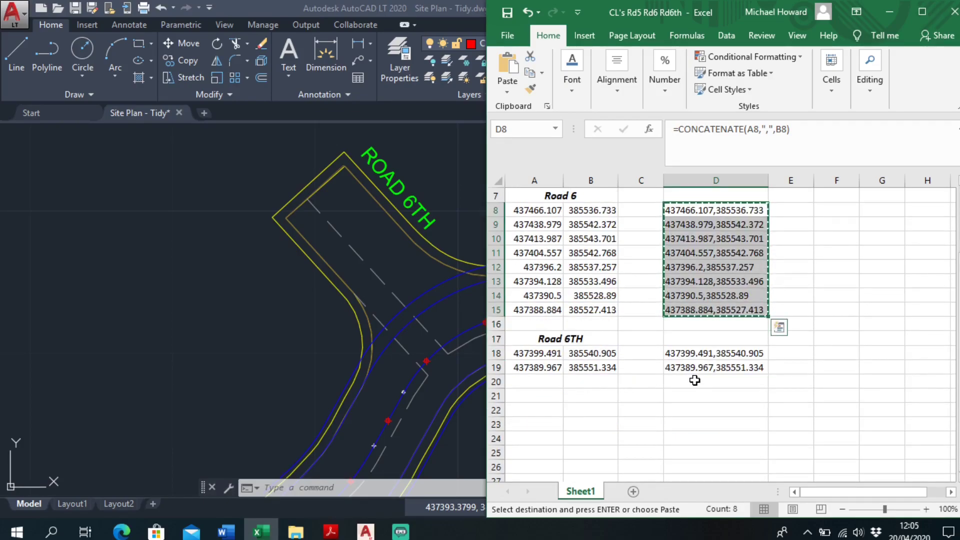
click(712, 381)
key(Escape)
drag(705, 355, 704, 362)
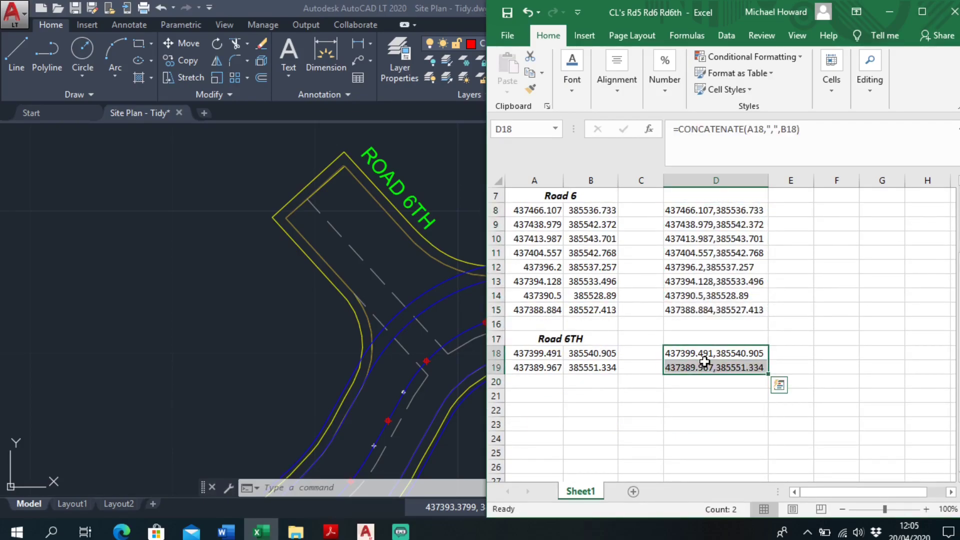
key(ctrl+c)
click(265, 318)
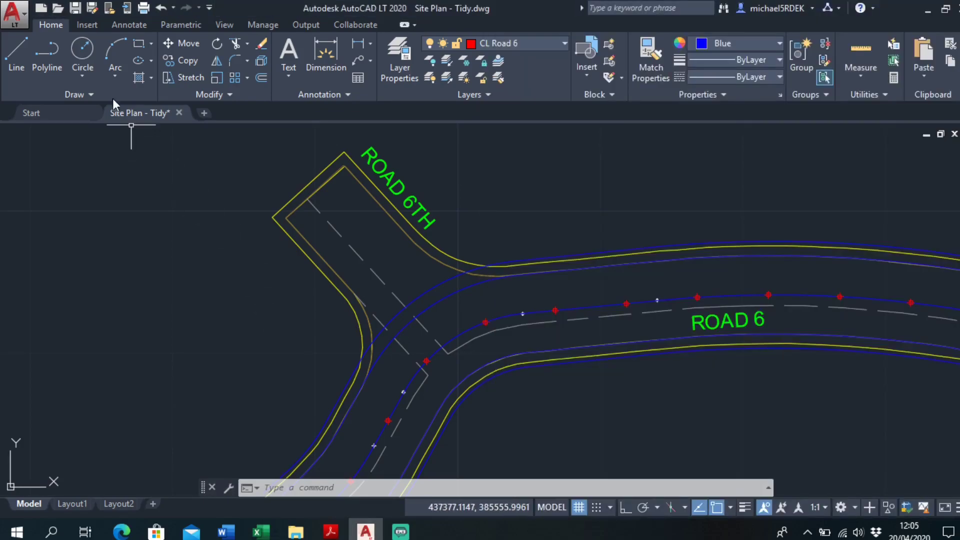
Step: Place the pasted Road 6TH end points and draw a polyline joining them at the Road 6 junction
click(111, 94)
click(83, 112)
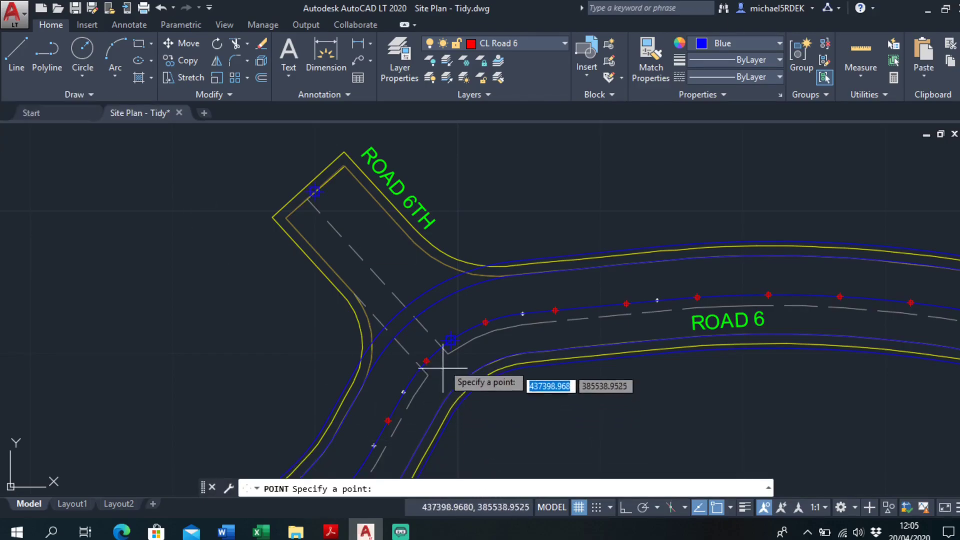
click(54, 67)
scroll(317, 214, up, 5)
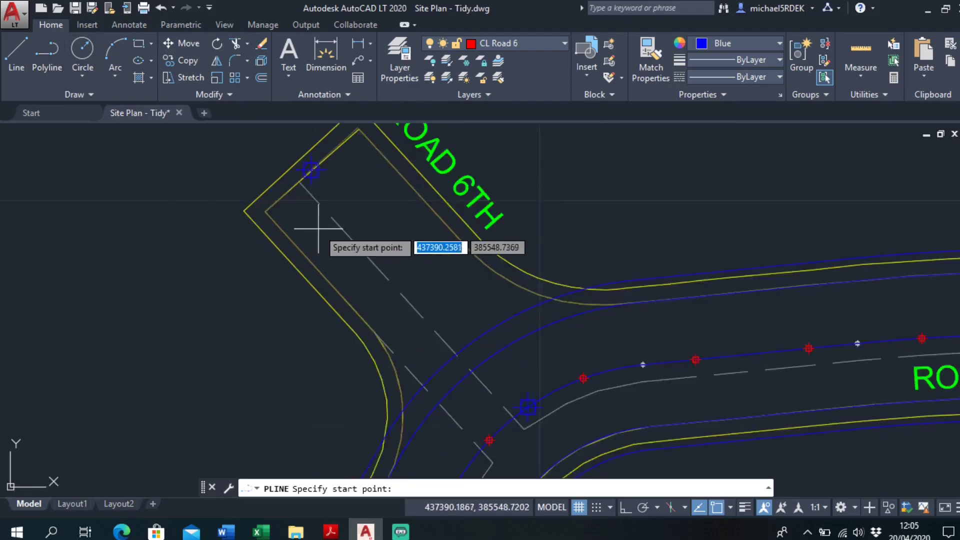
click(310, 150)
middle_drag(439, 279, 408, 231)
scroll(504, 322, down, 2)
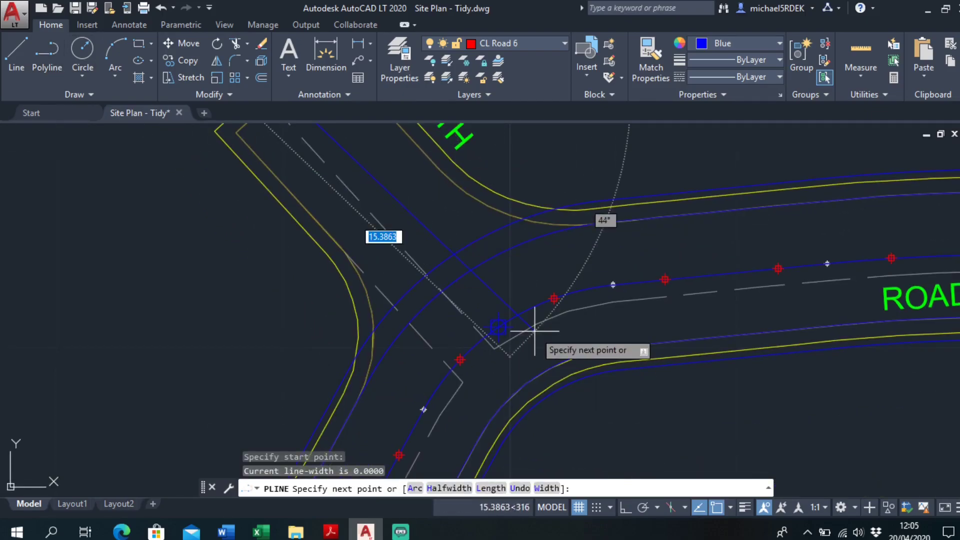
right_click(517, 290)
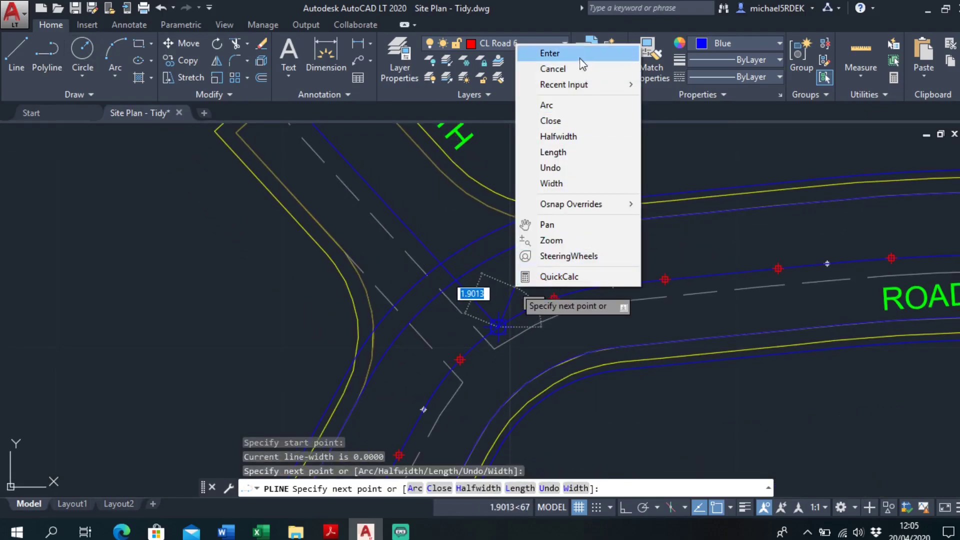
click(550, 53)
scroll(514, 285, down, 2)
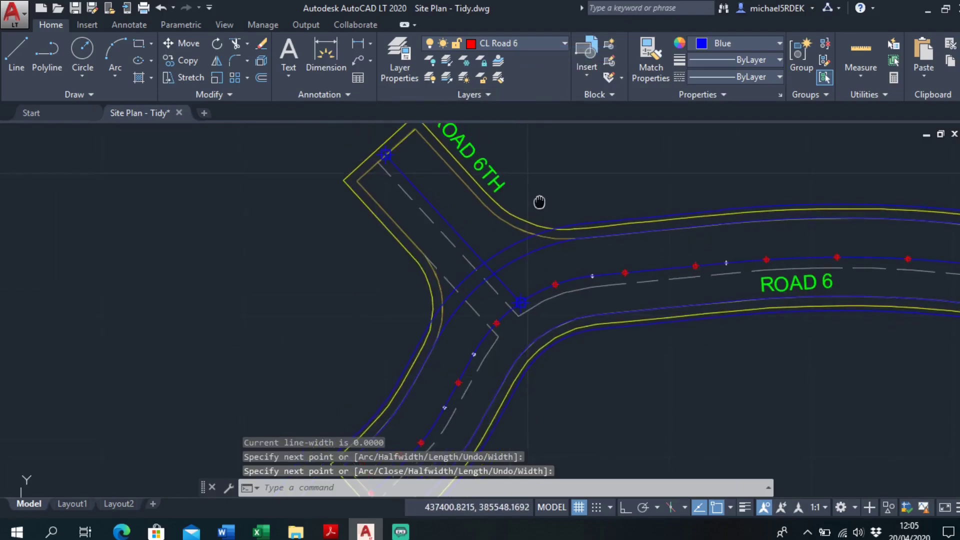
click(408, 62)
Step: Create layer CL Road 6TH coloured magenta and make it the current layer
click(334, 133)
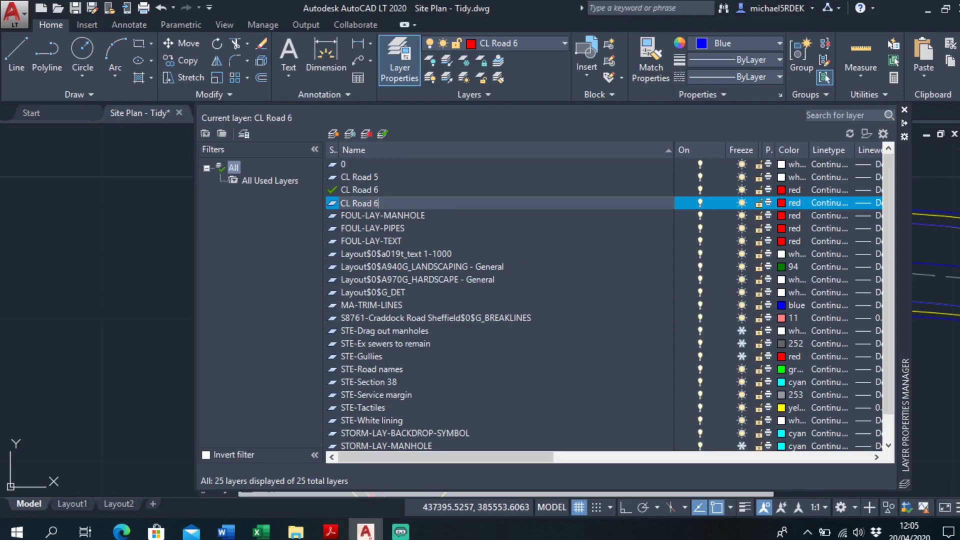
click(781, 202)
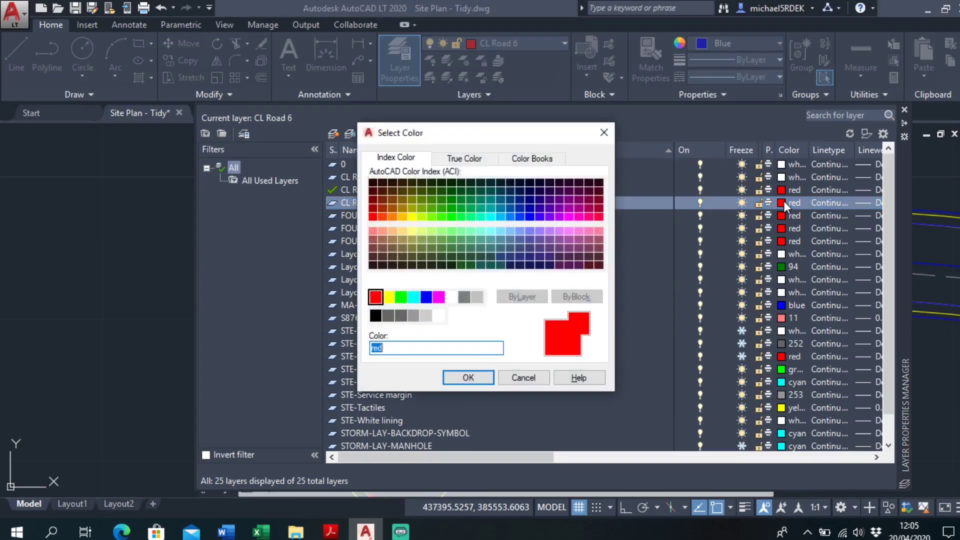
click(439, 297)
click(468, 377)
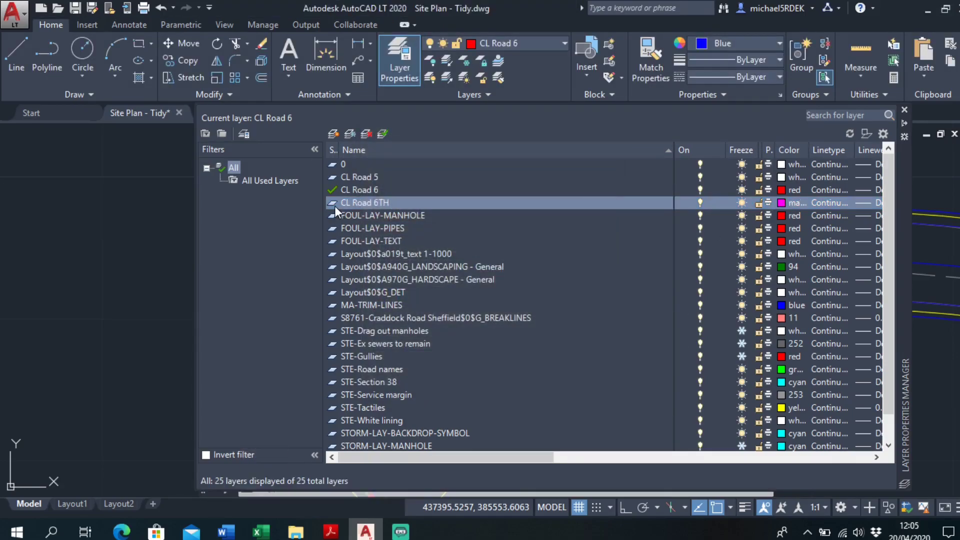
double_click(335, 205)
click(904, 109)
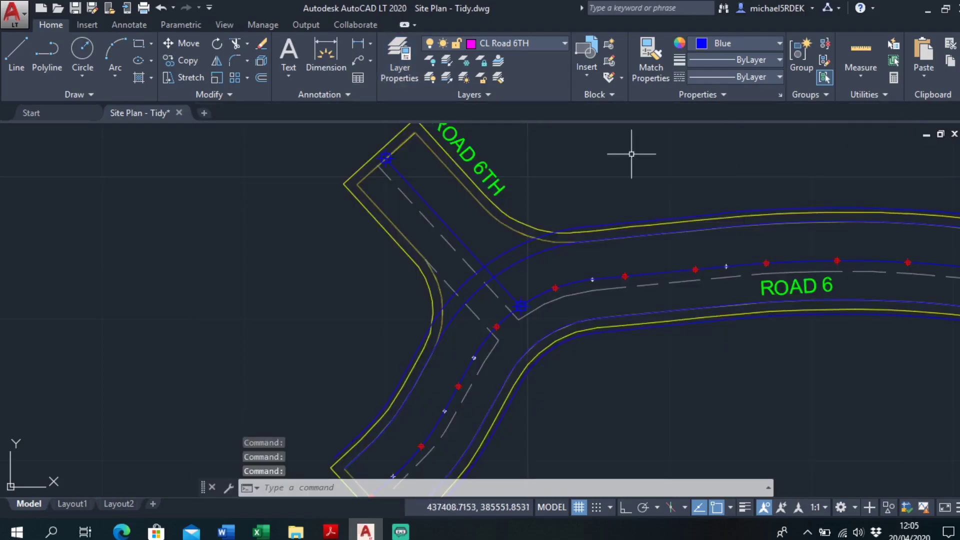
Step: Move the Road 6TH centreline onto layer CL Road 6TH with colour set to ByLayer
click(448, 227)
scroll(511, 320, up, 4)
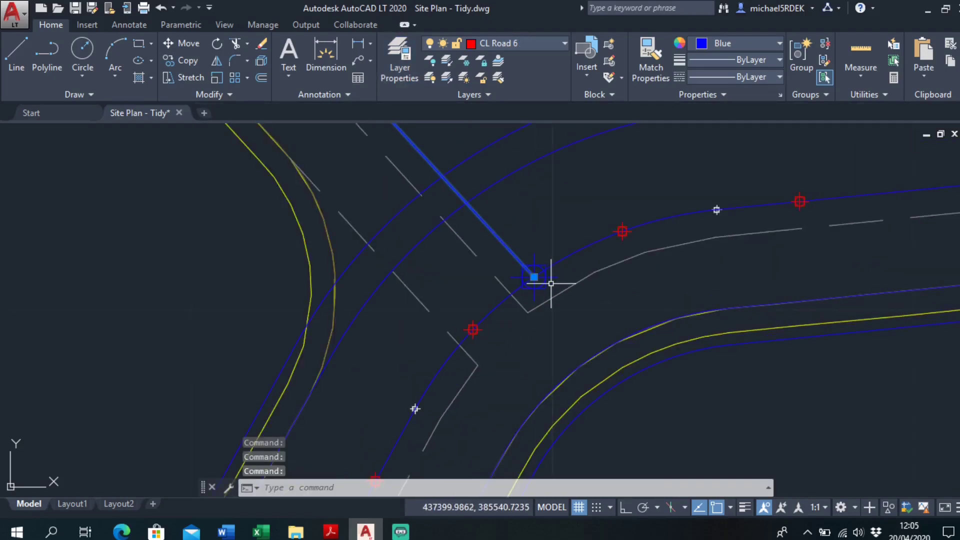
scroll(469, 304, down, 2)
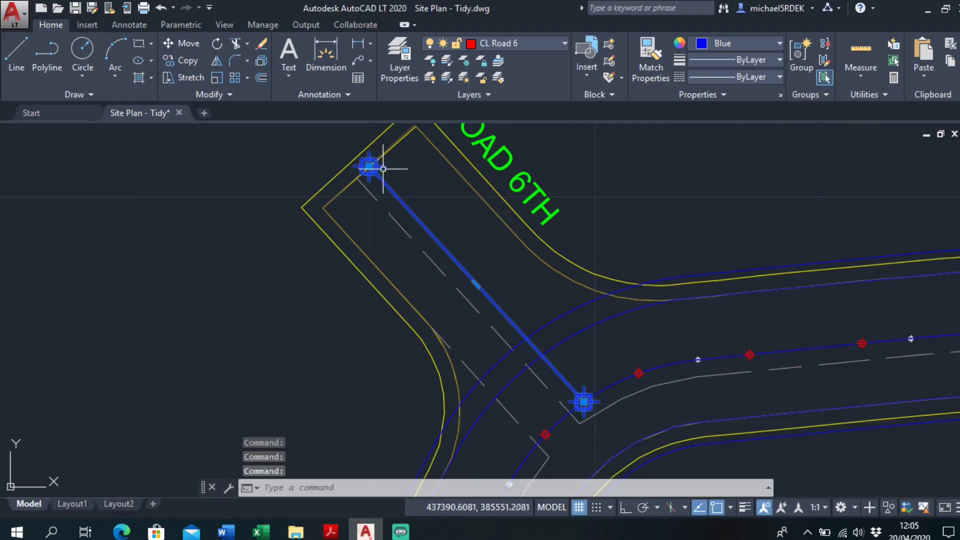
click(733, 42)
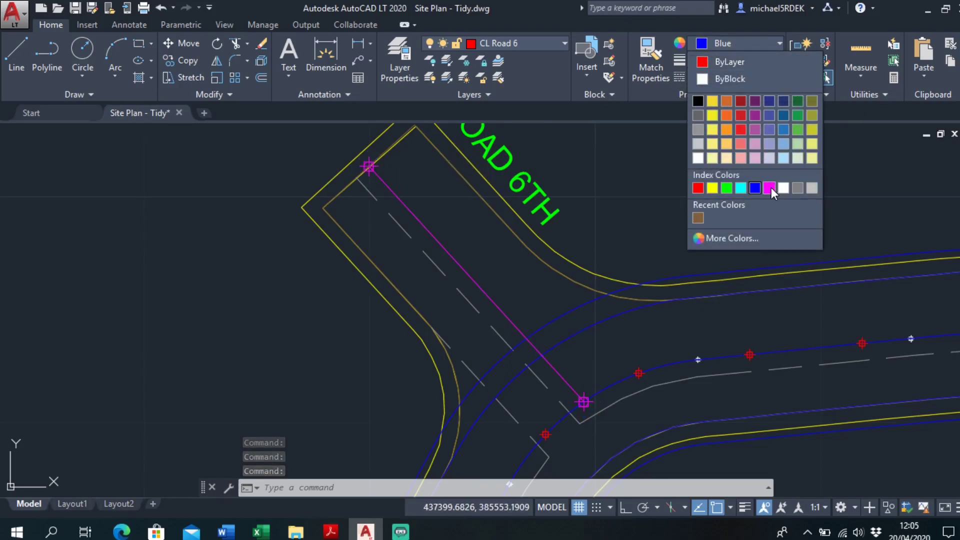
click(424, 191)
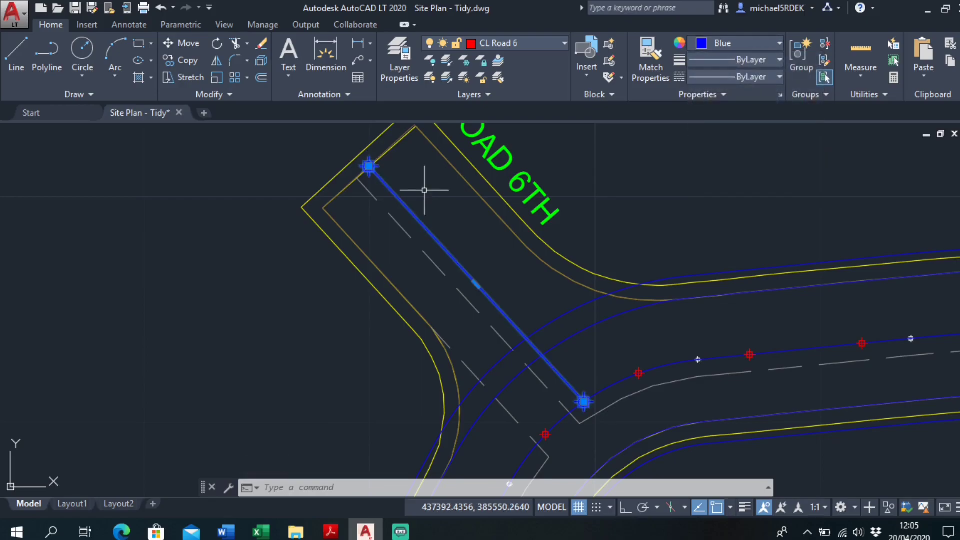
right_click(425, 191)
click(467, 480)
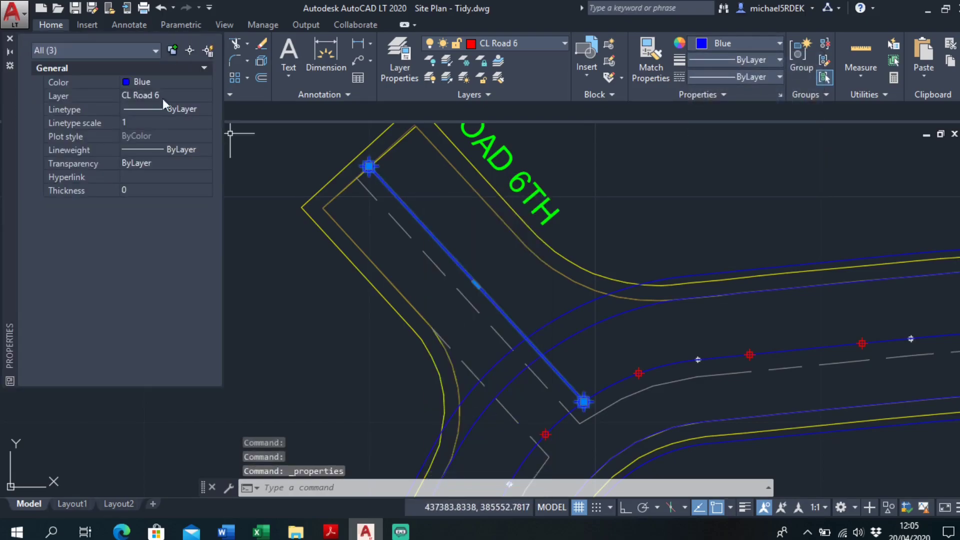
click(163, 95)
click(163, 95)
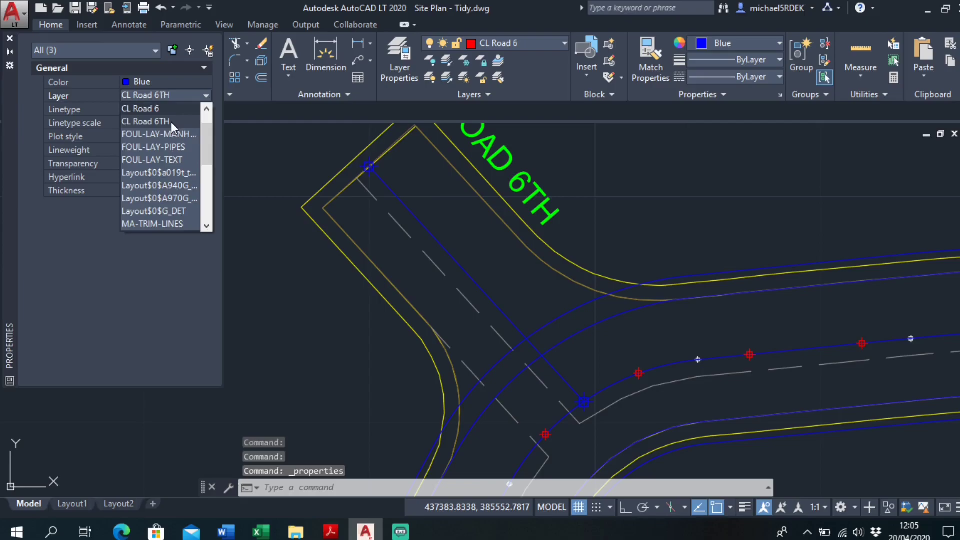
click(171, 122)
click(175, 82)
click(175, 81)
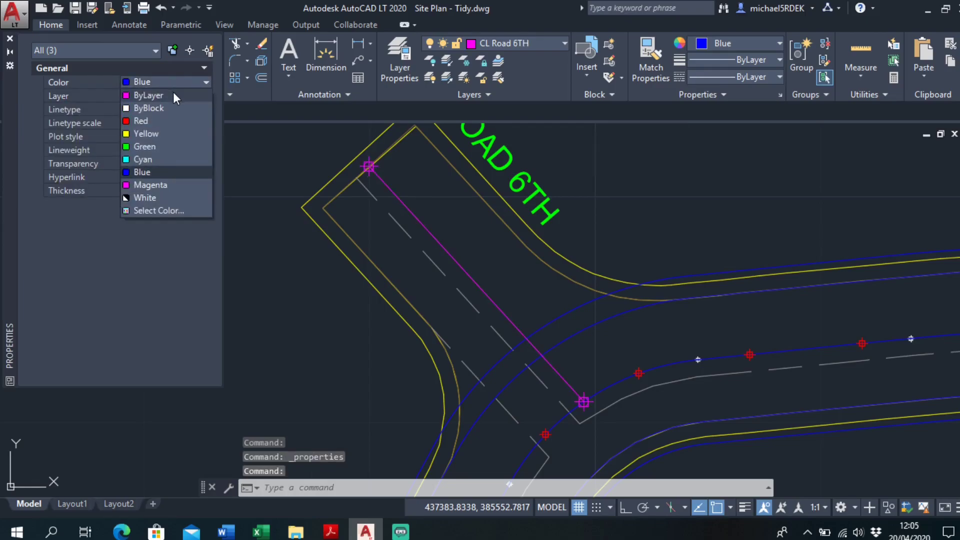
click(172, 94)
Step: Offset the Road 6TH centreline 2.75 to both sides
click(9, 39)
key(Escape)
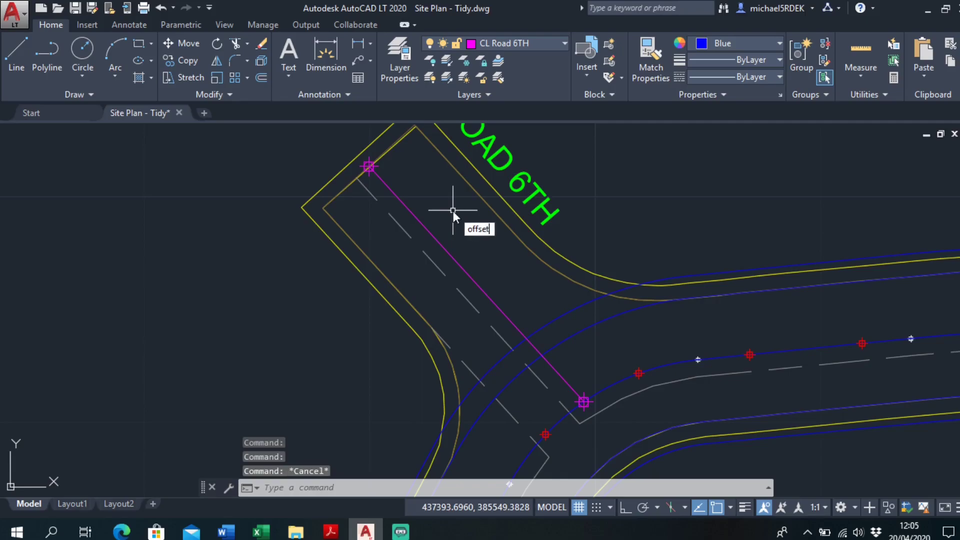
key(Return)
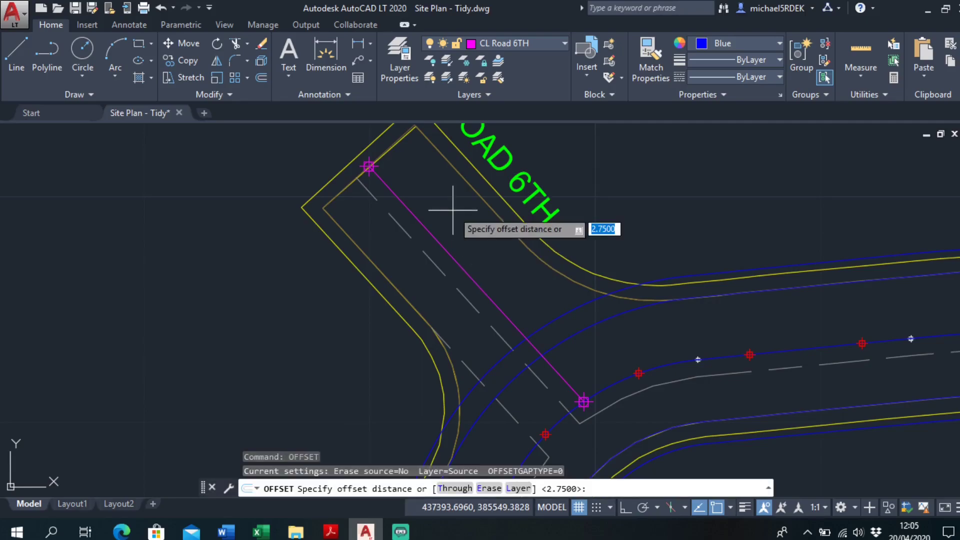
key(Return)
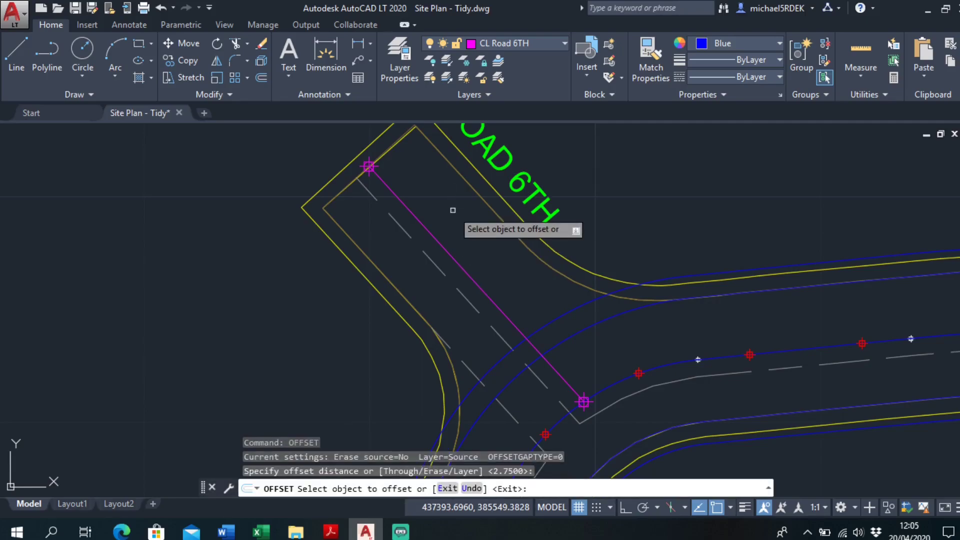
click(413, 216)
click(445, 208)
click(428, 231)
click(413, 242)
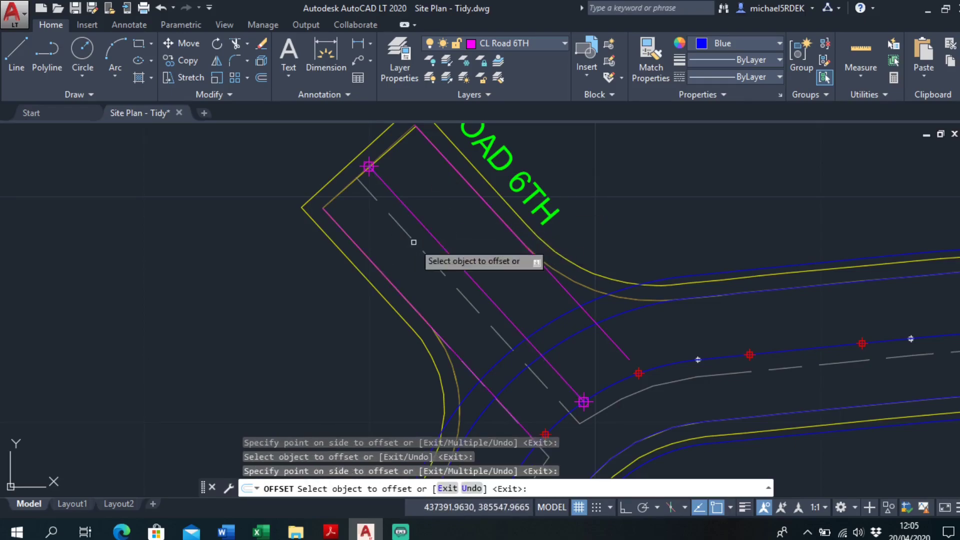
right_click(456, 204)
click(466, 210)
Step: Offset the Road 6TH centreline 3.75 to both sides
right_click(467, 208)
click(477, 217)
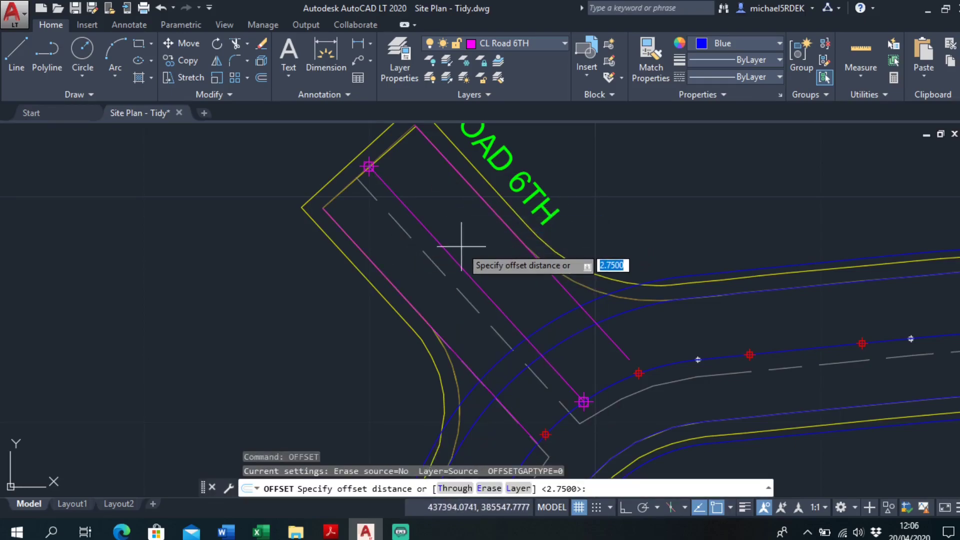
text(3.75)
key(Return)
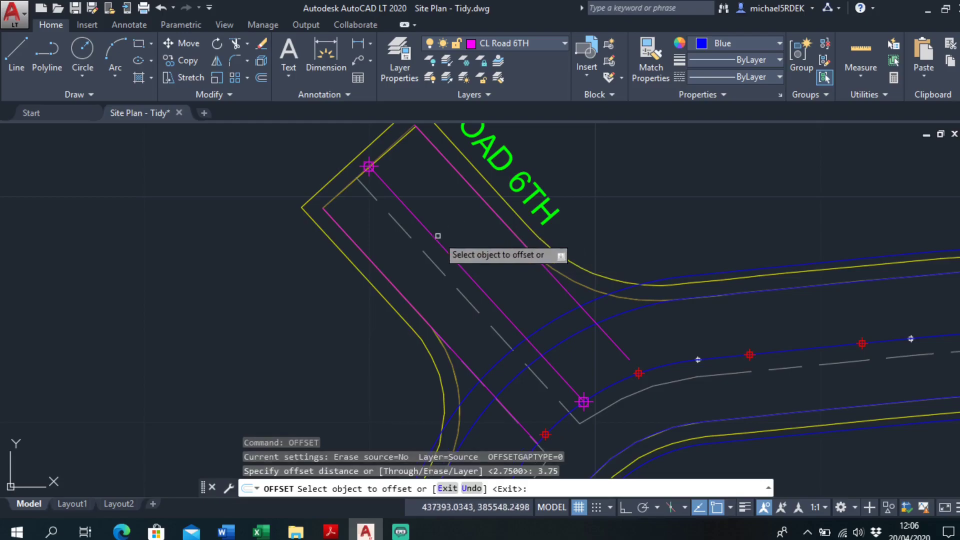
click(442, 237)
click(440, 236)
click(436, 231)
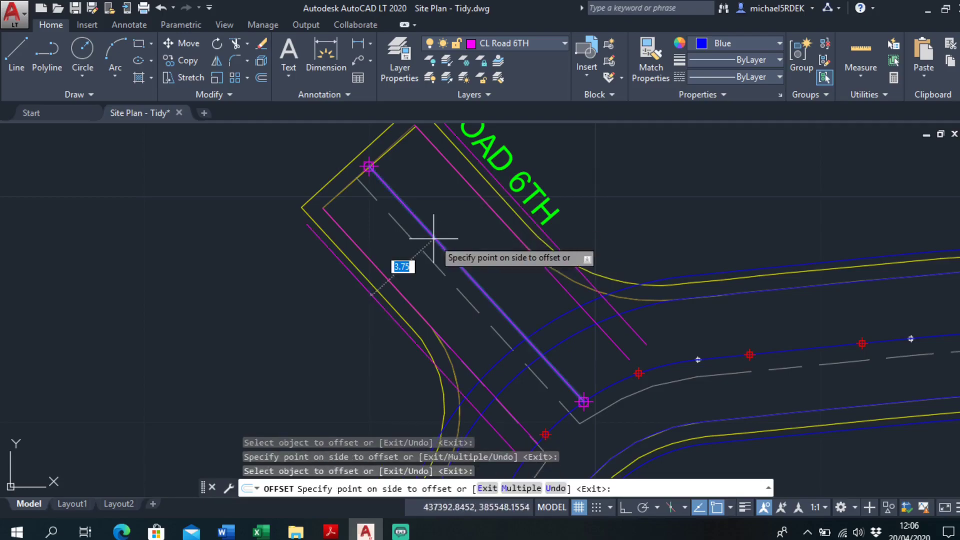
click(409, 252)
key(Escape)
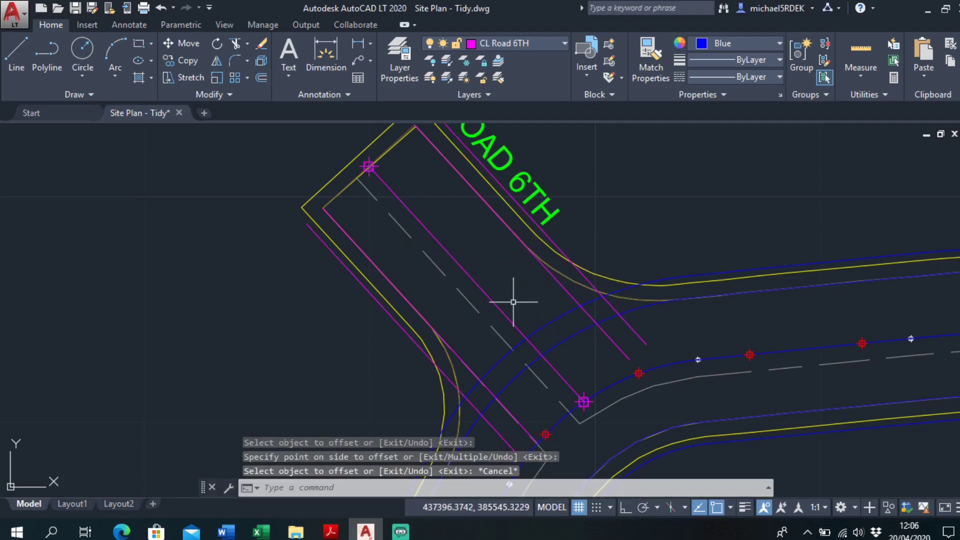
Step: Use MEASURE to place points every 5 m along the Road 6TH centreline
text(mea)
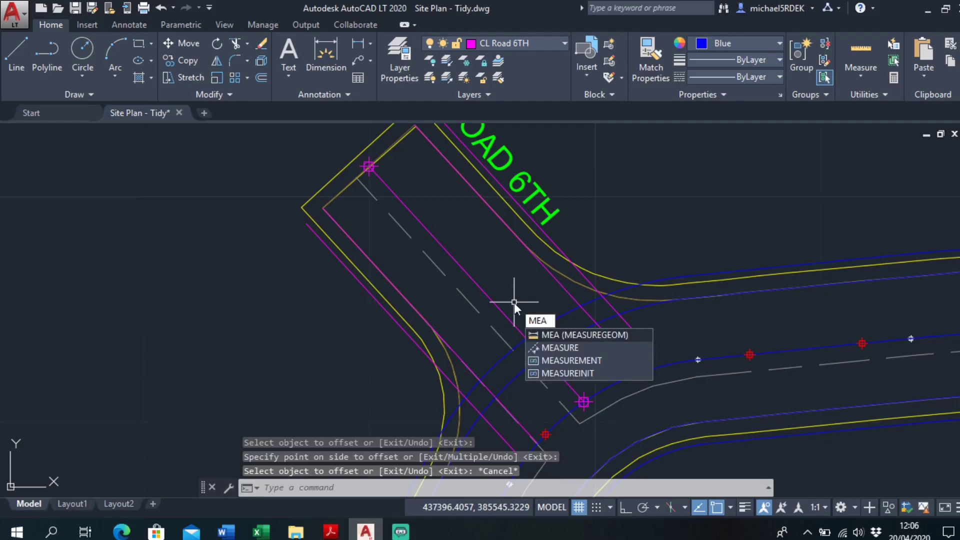
key(Down)
key(Return)
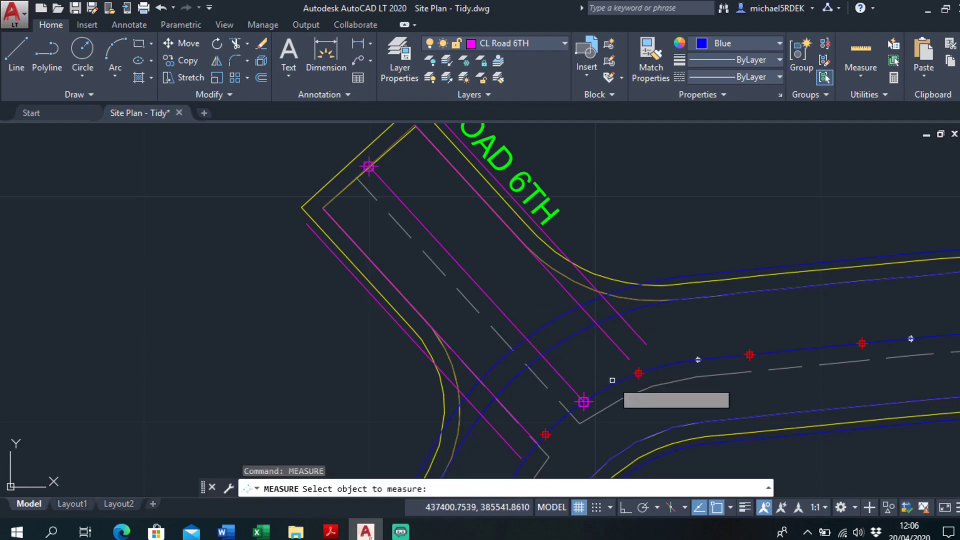
click(574, 391)
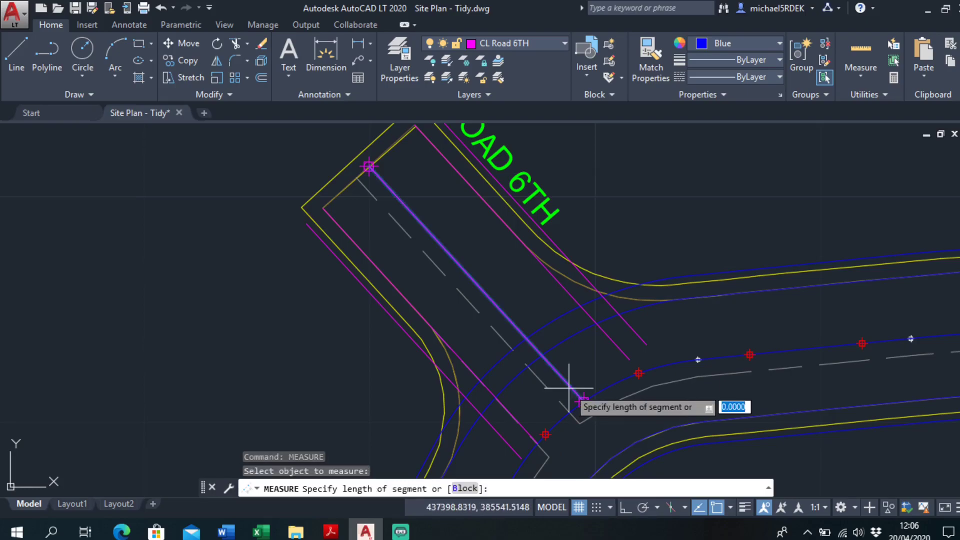
text(5)
key(Return)
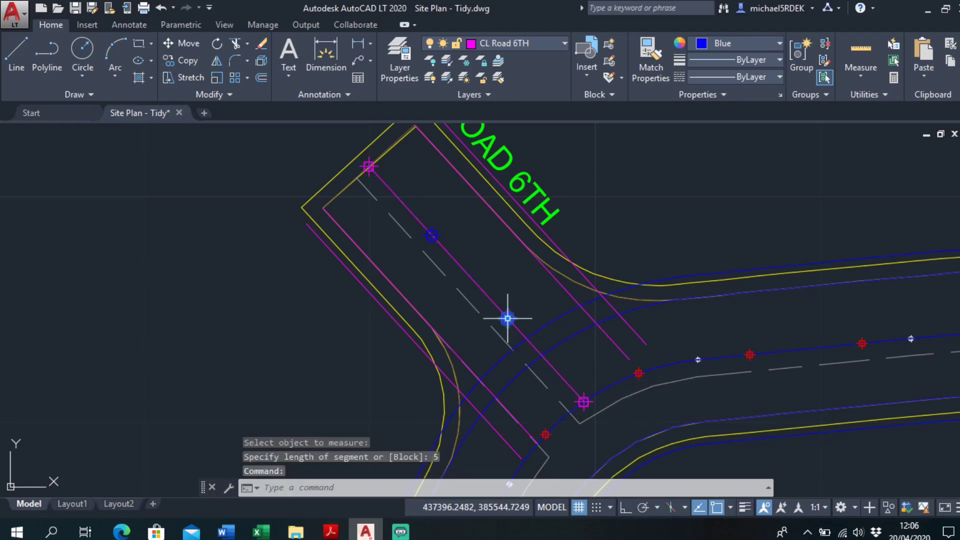
Step: Set the Road 6TH division points' colour to ByLayer
click(437, 233)
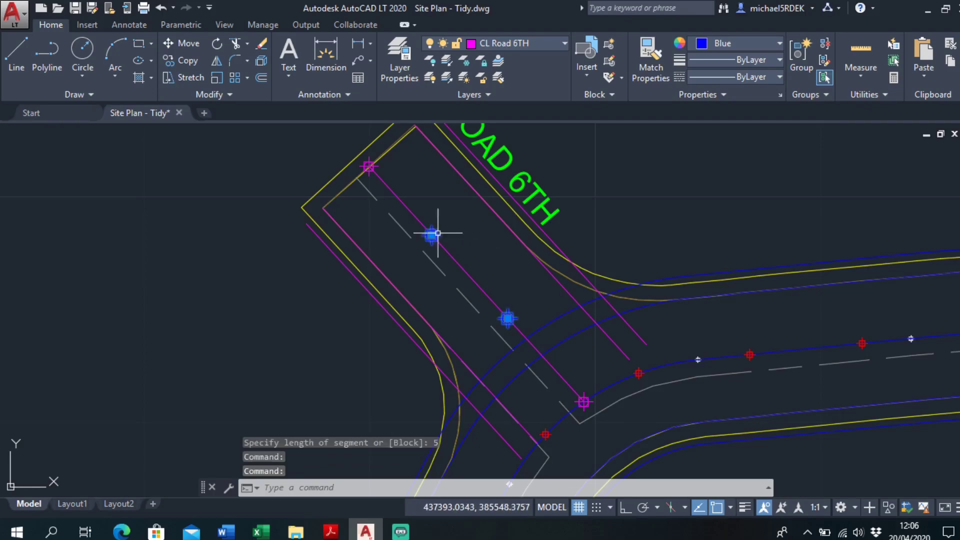
click(737, 43)
click(733, 60)
Step: Deselect the points and pan the view over to Road 5
key(Escape)
scroll(687, 235, down, 5)
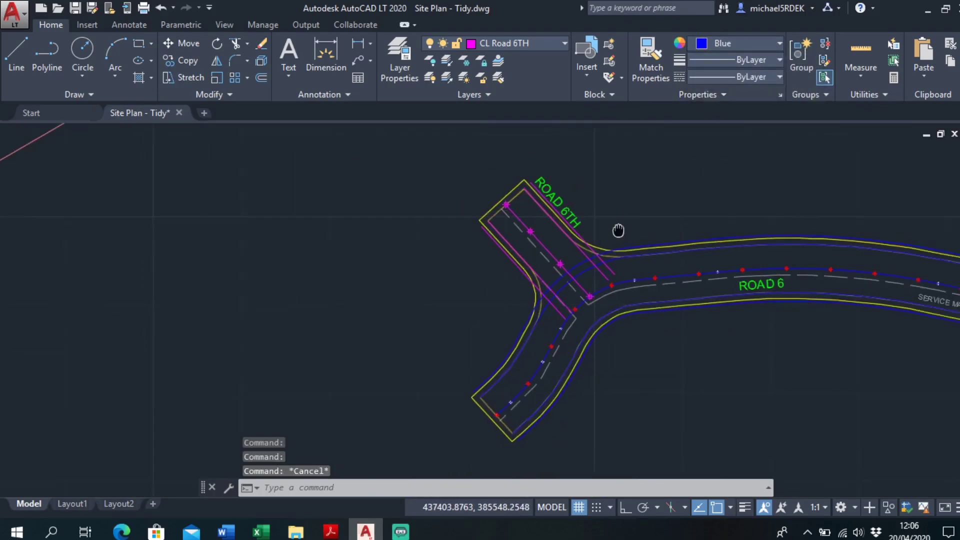
scroll(616, 229, up, 3)
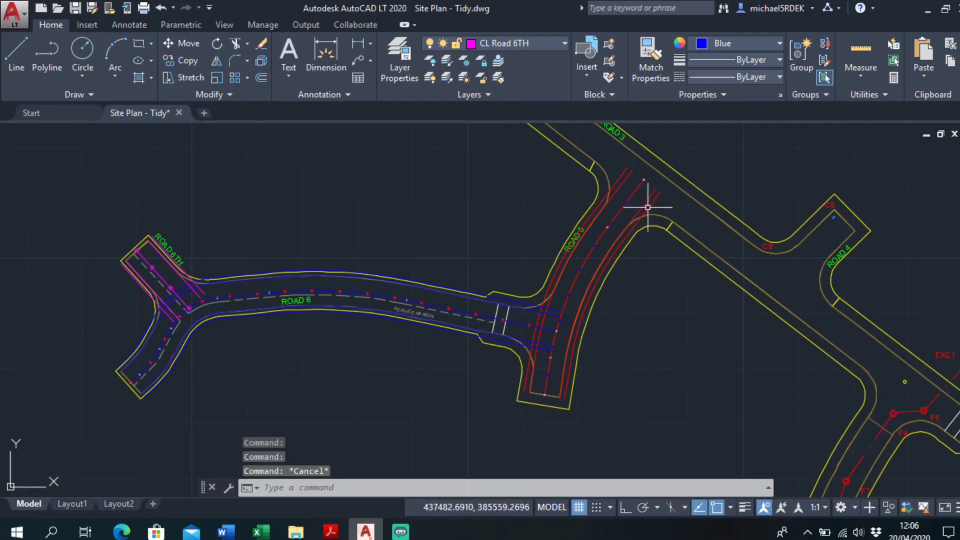
scroll(615, 220, up, 2)
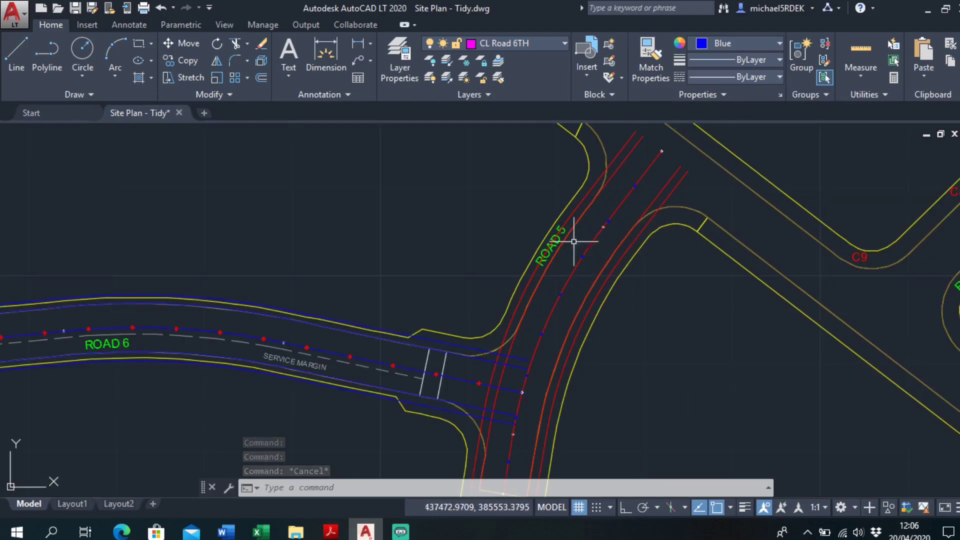
middle_drag(607, 249, 553, 278)
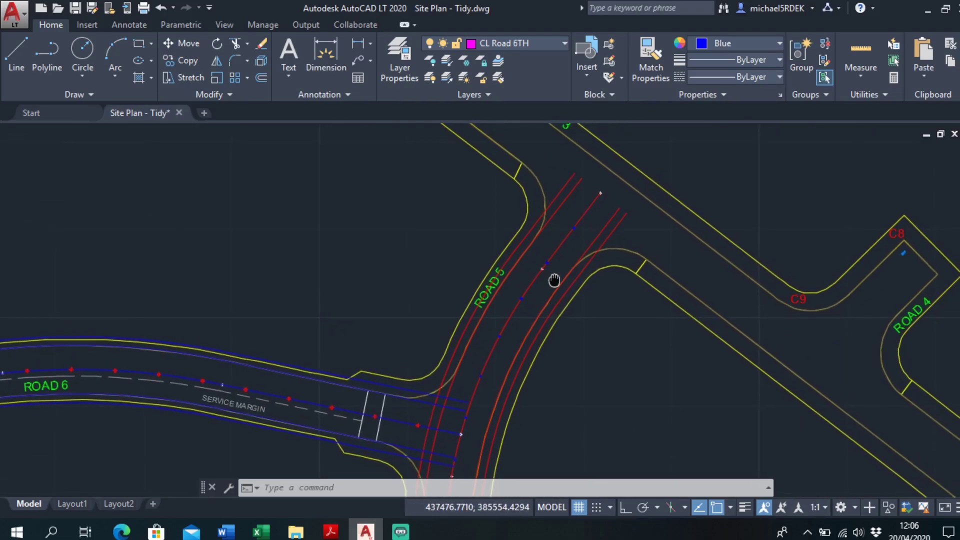
middle_drag(595, 223, 550, 234)
scroll(550, 234, up, 3)
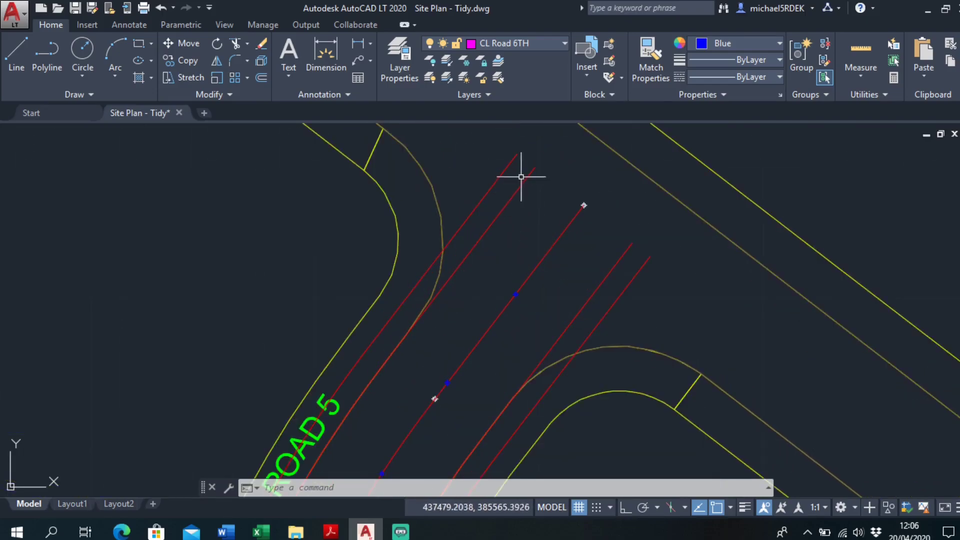
scroll(519, 292, down, 2)
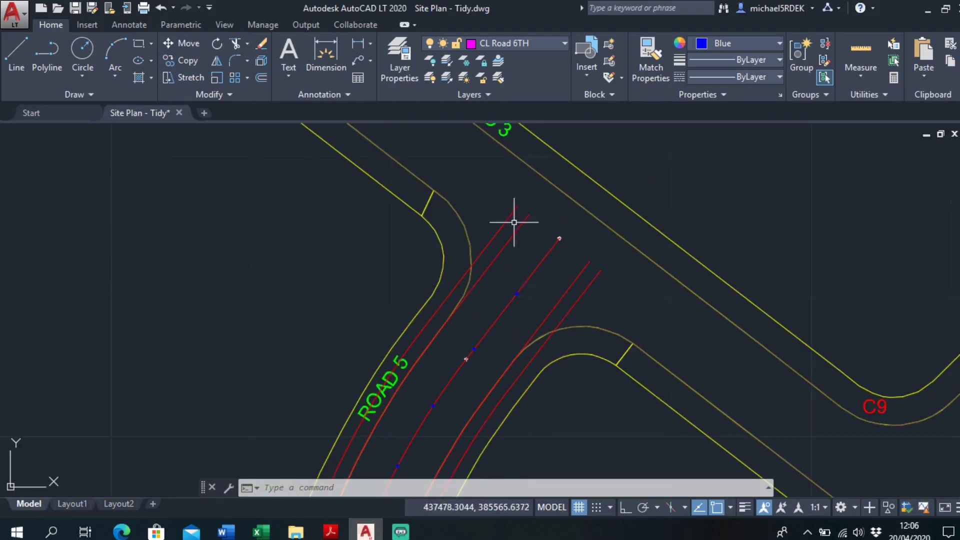
scroll(506, 293, up, 4)
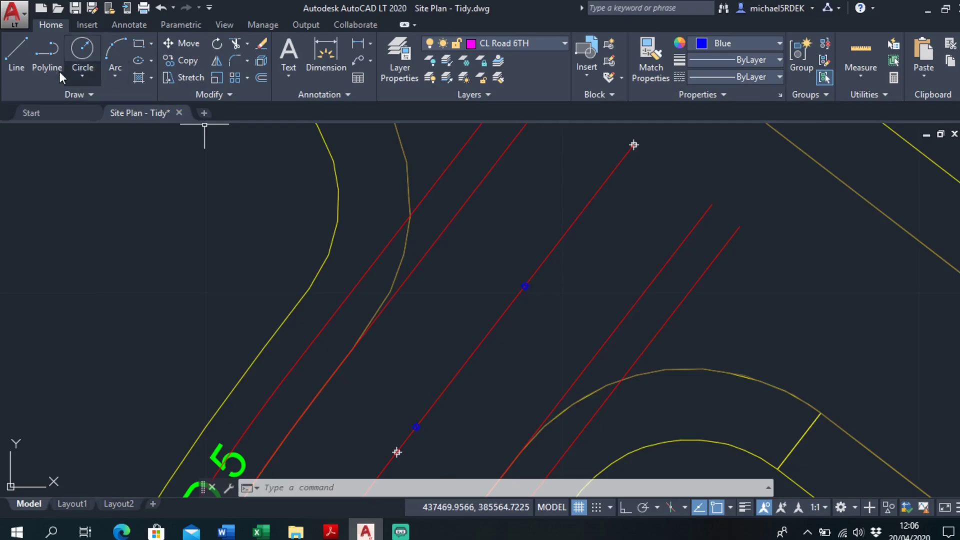
Step: Start a polyline and enable the Perpendicular object snap
click(47, 60)
scroll(490, 230, down, 2)
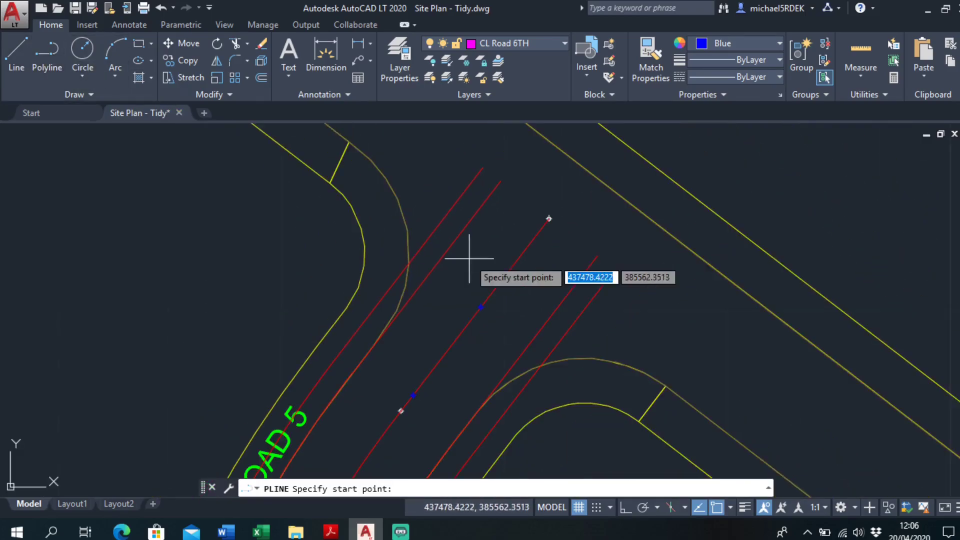
middle_drag(467, 310, 534, 225)
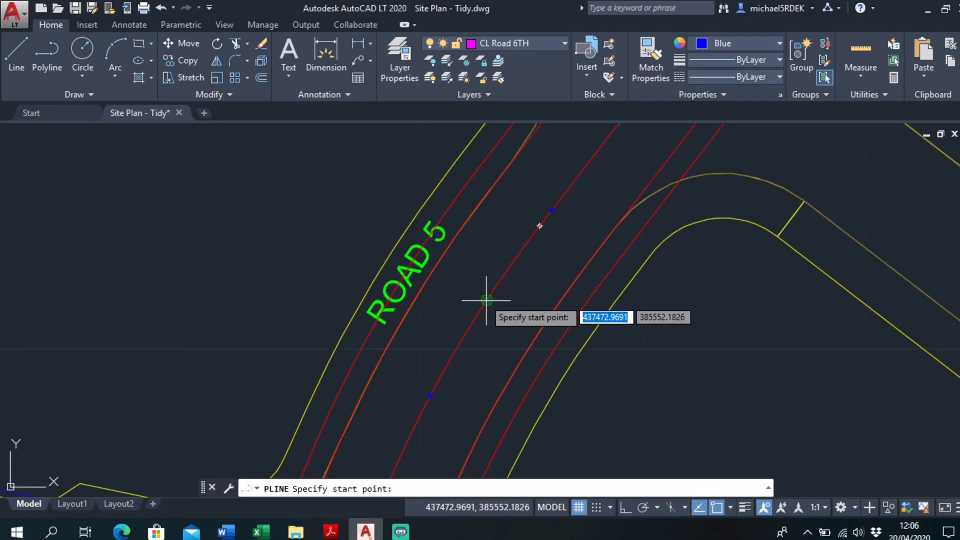
mouse_move(486, 300)
middle_down()
mouse_move(495, 281)
mouse_move(468, 285)
middle_up()
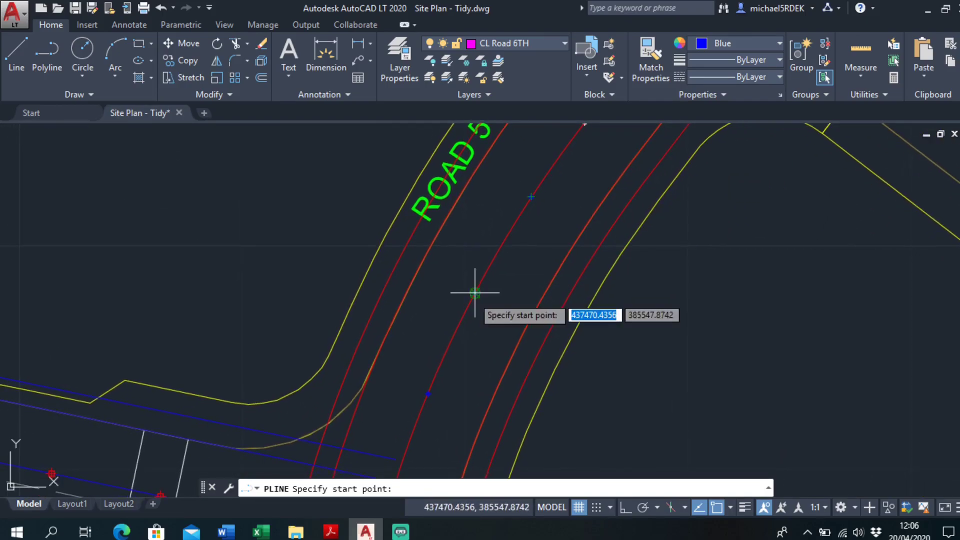
scroll(475, 293, up, 4)
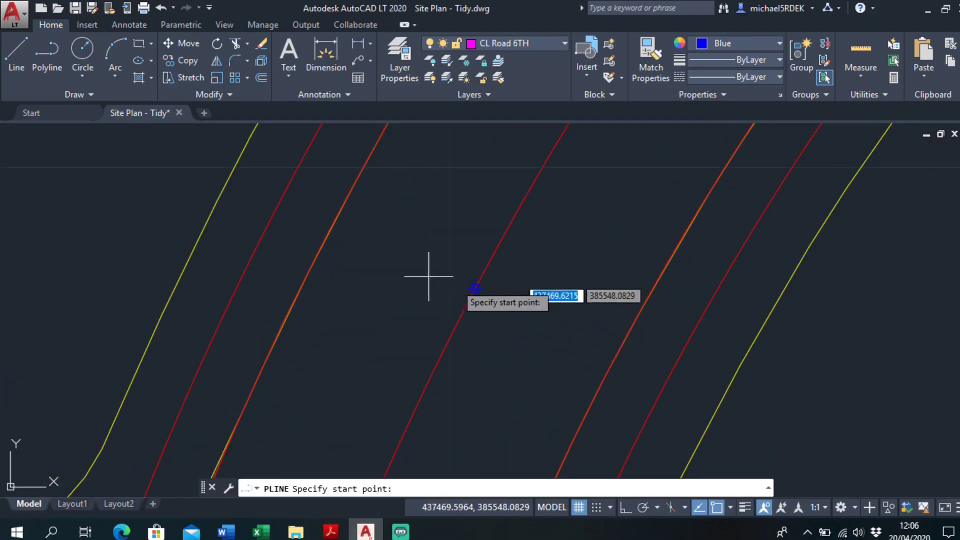
click(731, 508)
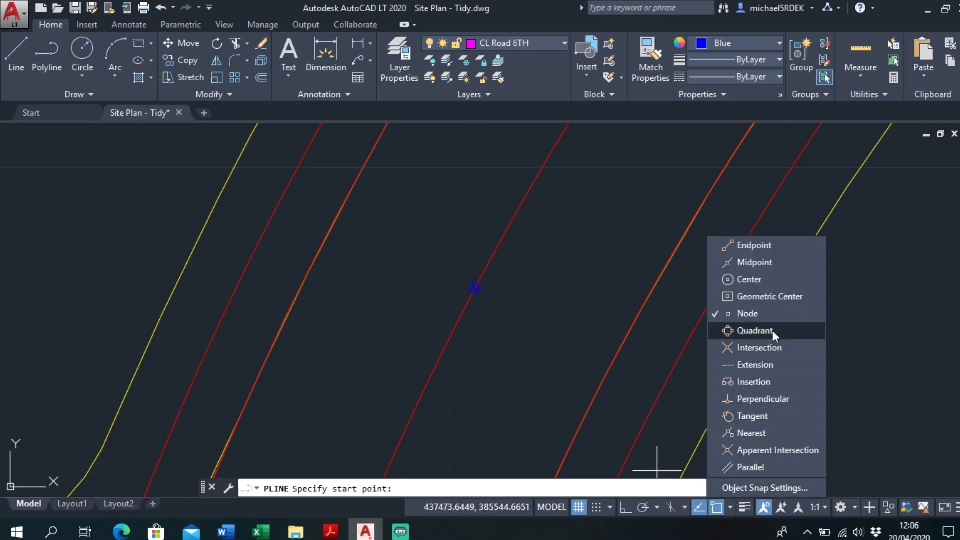
click(772, 400)
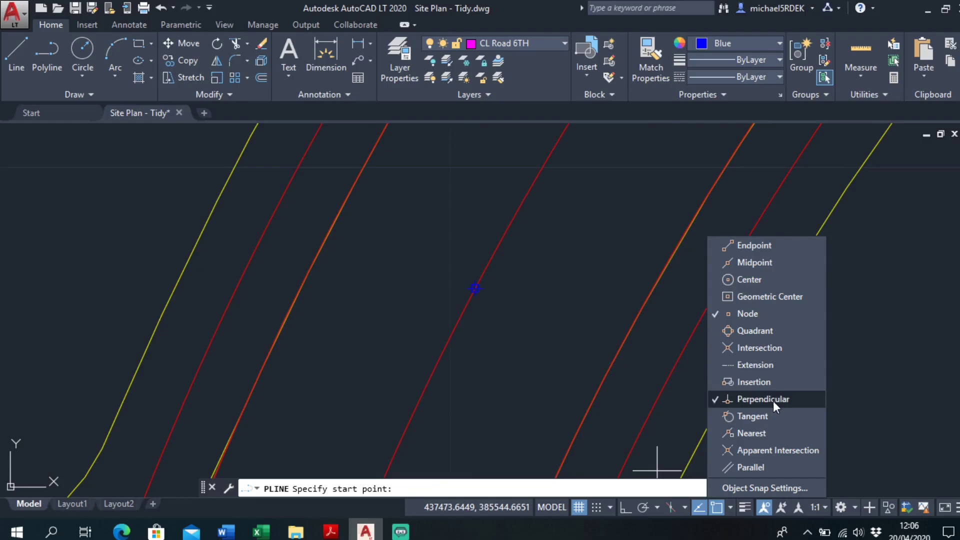
Step: Draw a trial polyline from the Road 5 centreline across both red lines
click(475, 288)
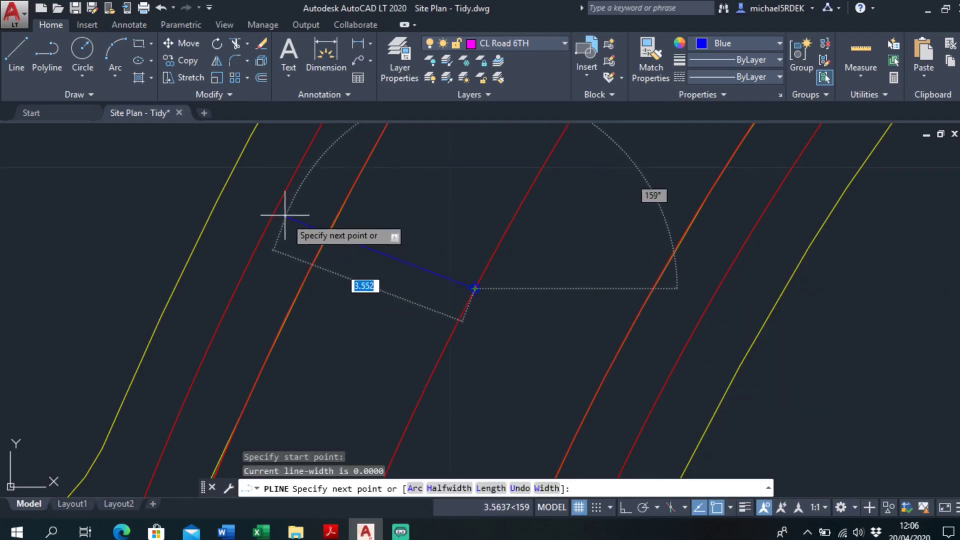
click(286, 190)
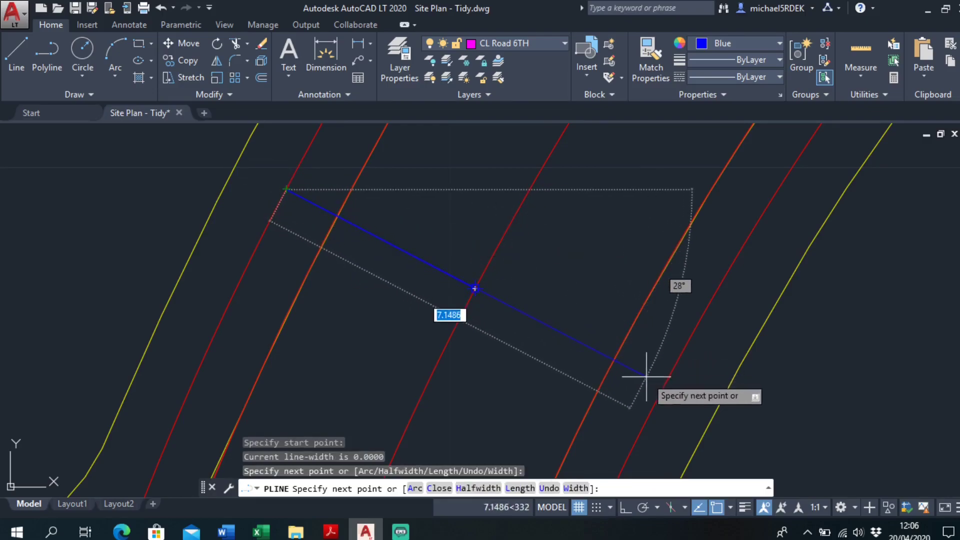
click(662, 385)
key(Escape)
Step: Erase the trial cross polyline and bring the end of Road 5 into view
scroll(638, 342, down, 3)
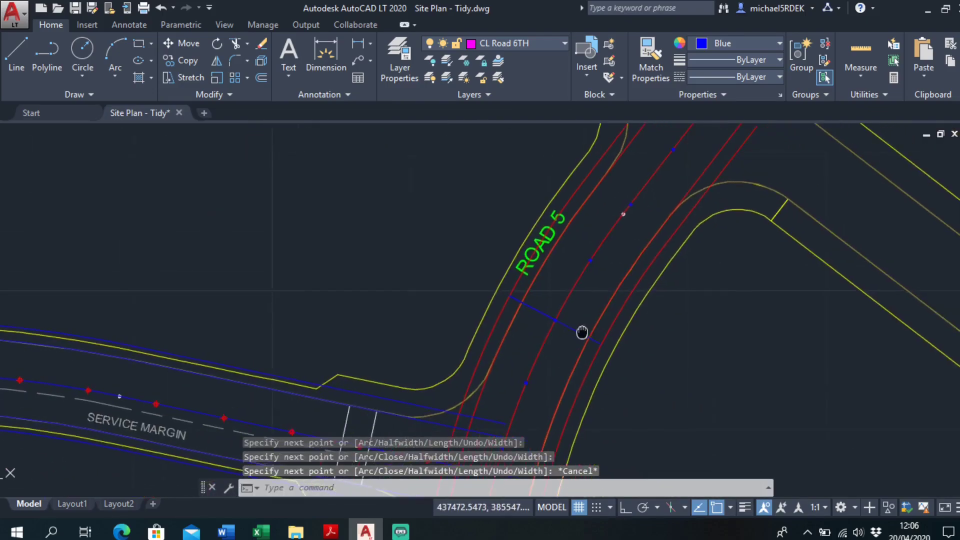
scroll(448, 310, up, 3)
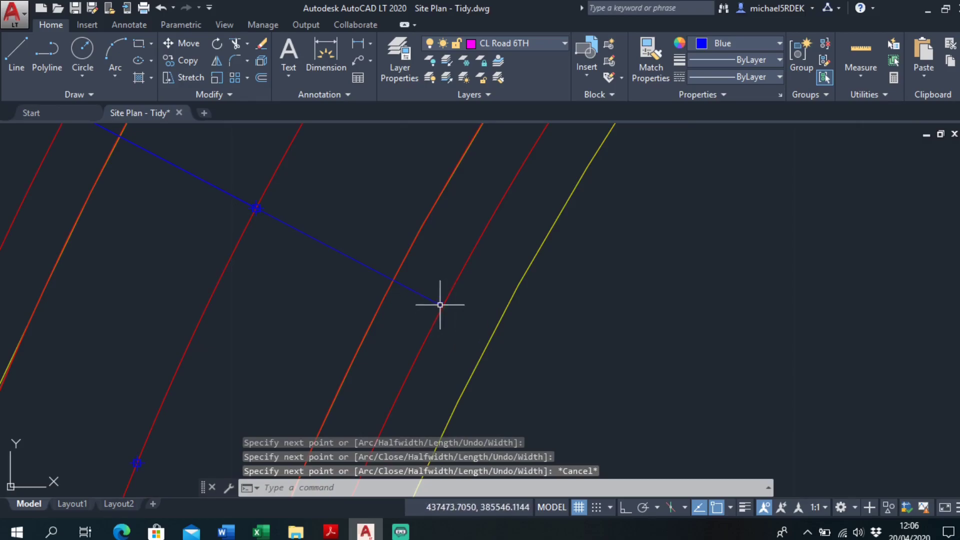
scroll(440, 304, down, 2)
middle_drag(440, 304, 437, 320)
click(353, 288)
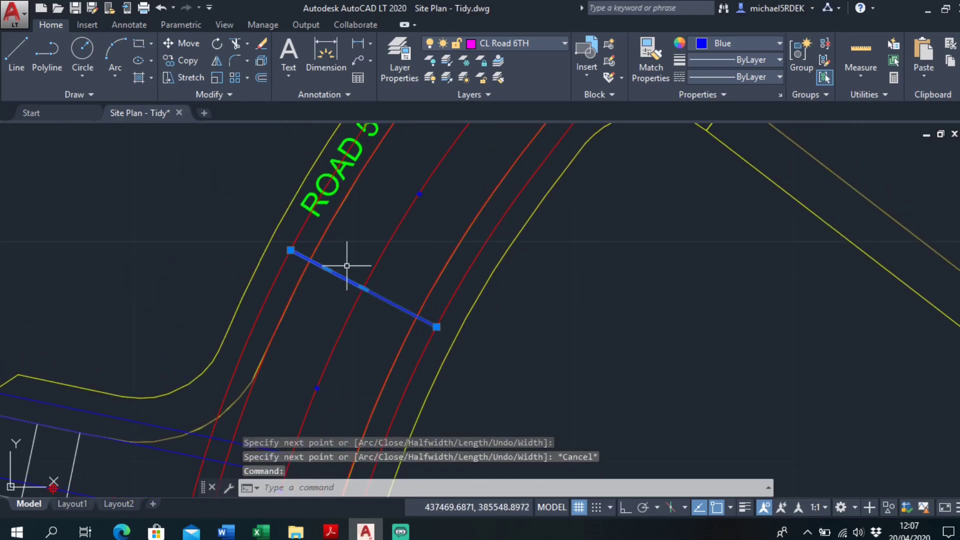
key(Delete)
scroll(368, 302, down, 2)
mouse_move(369, 302)
middle_down()
mouse_move(422, 311)
mouse_move(453, 239)
mouse_move(443, 230)
middle_up()
scroll(443, 230, up, 2)
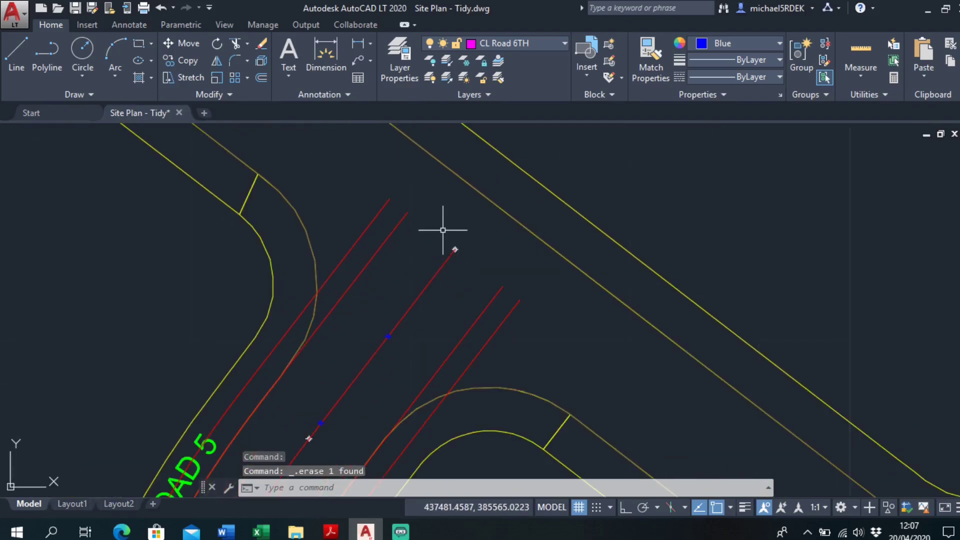
Step: Draw a line from the Road 5 centreline end to the left and right red line ends, then select it
click(10, 55)
scroll(435, 229, up, 3)
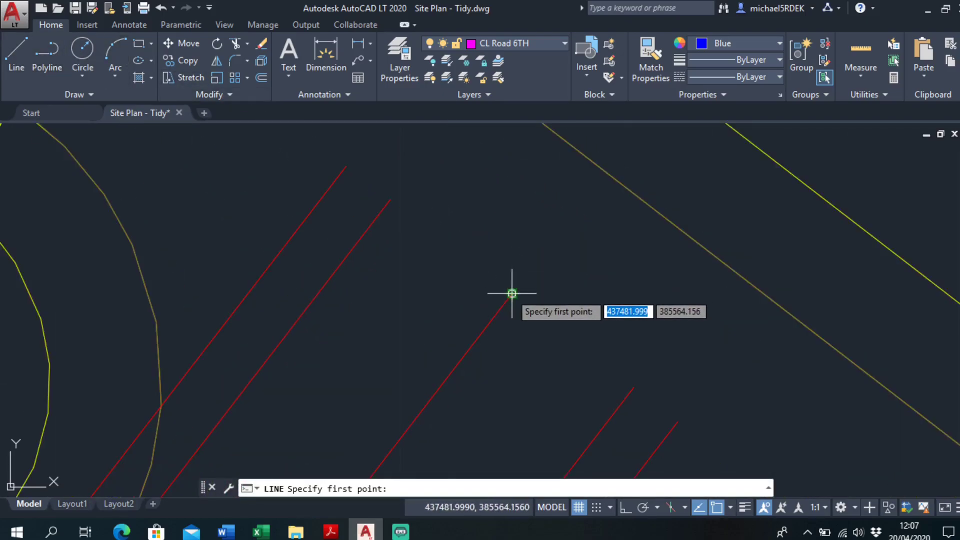
click(511, 294)
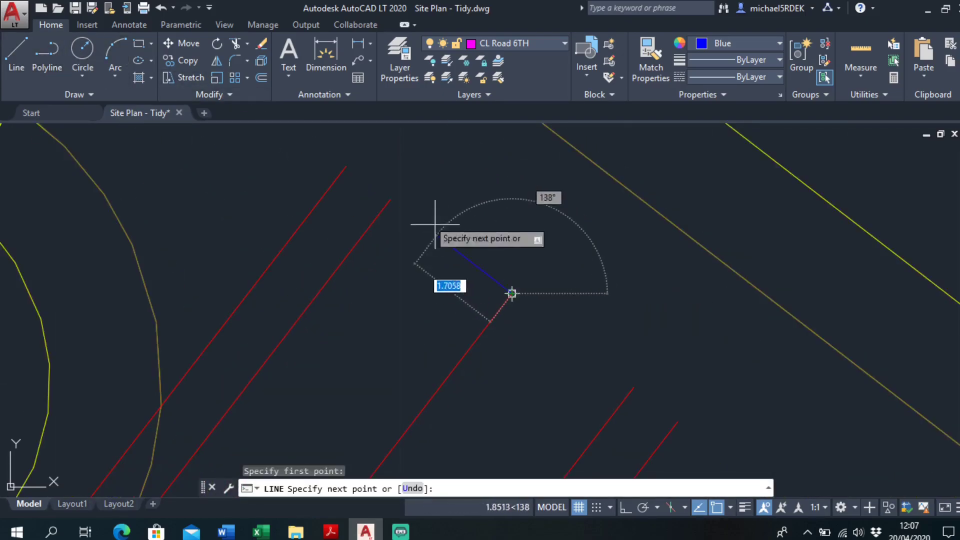
click(346, 166)
middle_drag(561, 317, 462, 242)
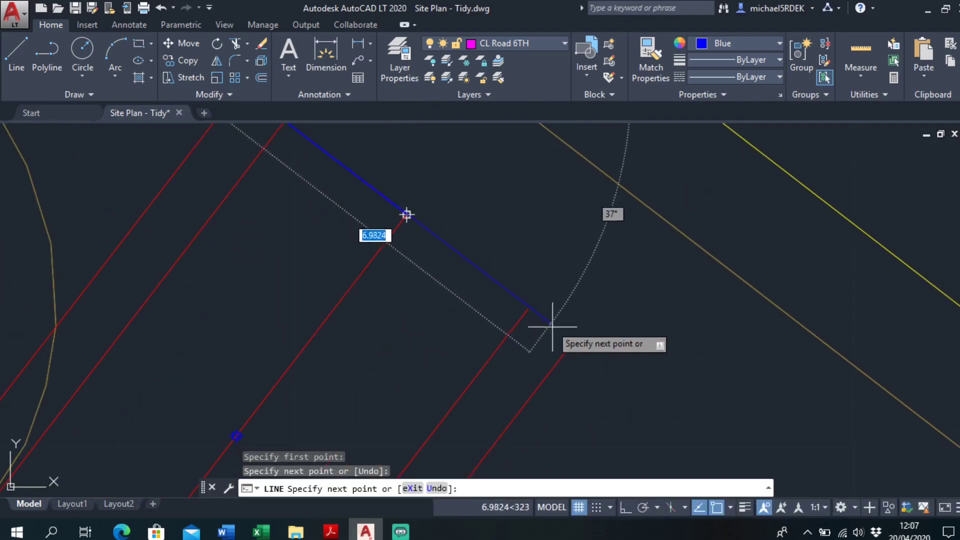
click(571, 342)
key(Escape)
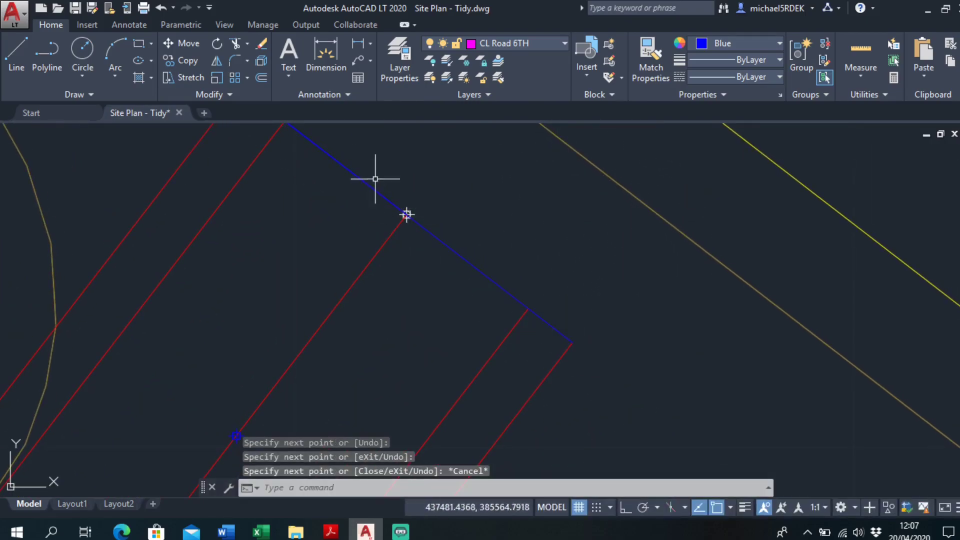
click(406, 214)
scroll(460, 218, down, 8)
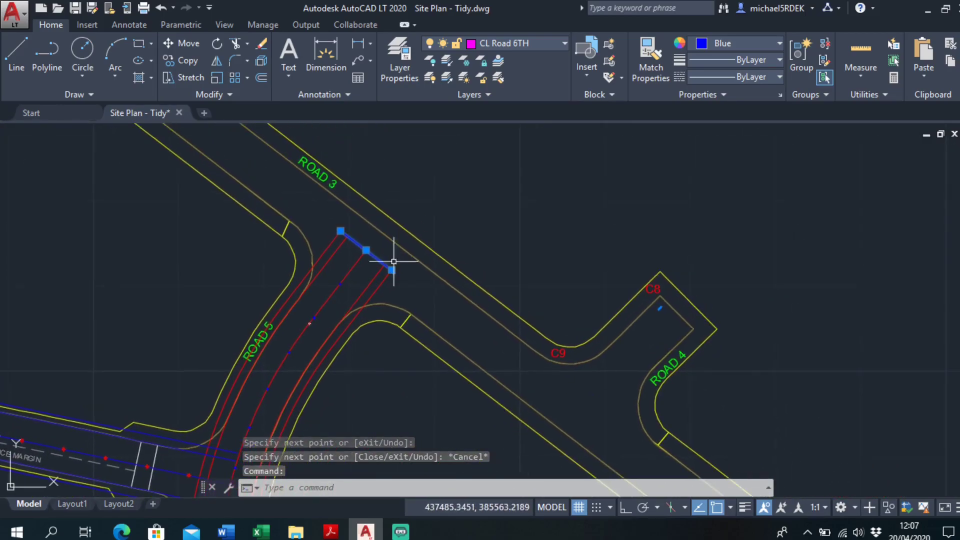
scroll(377, 209, up, 5)
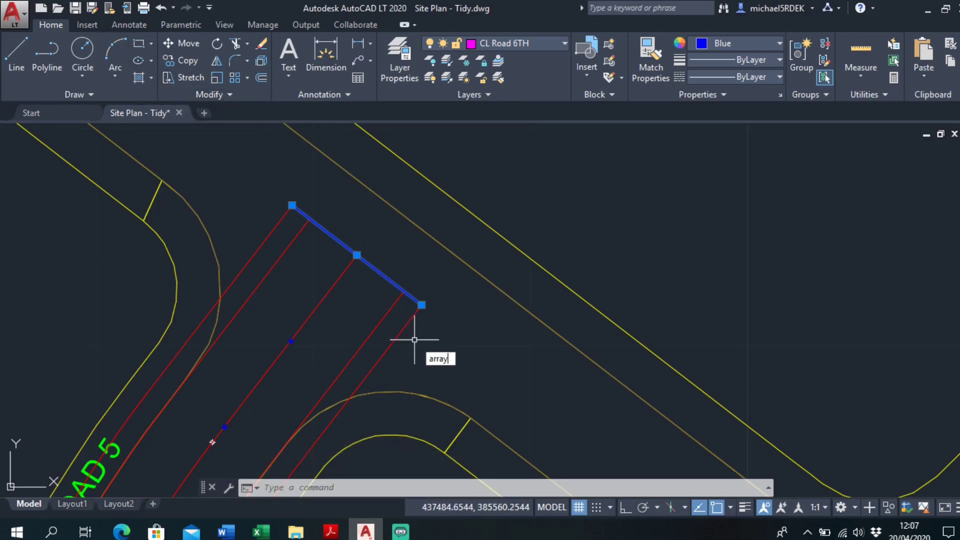
Step: Path-array the cross line along the Road 5 centreline at 5 m spacing
key(Down)
key(Return)
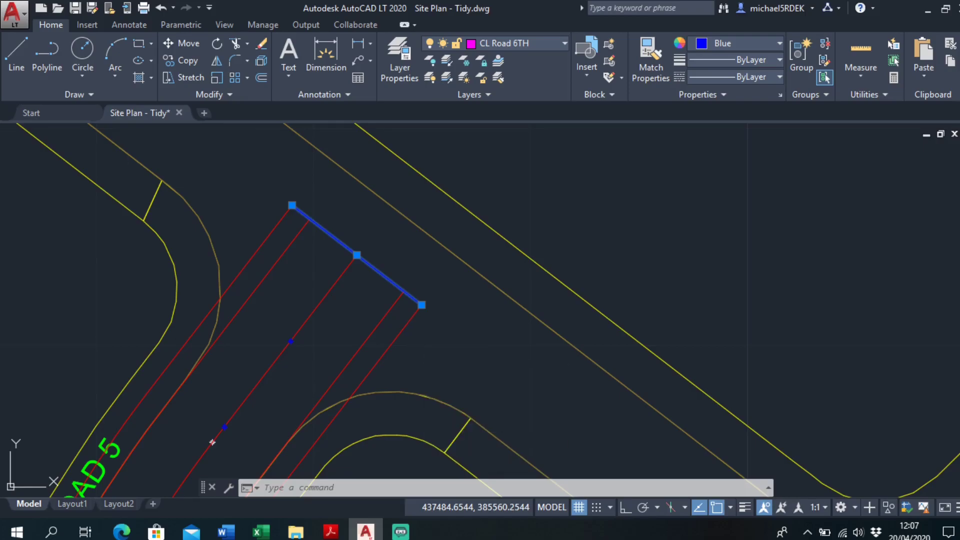
click(357, 255)
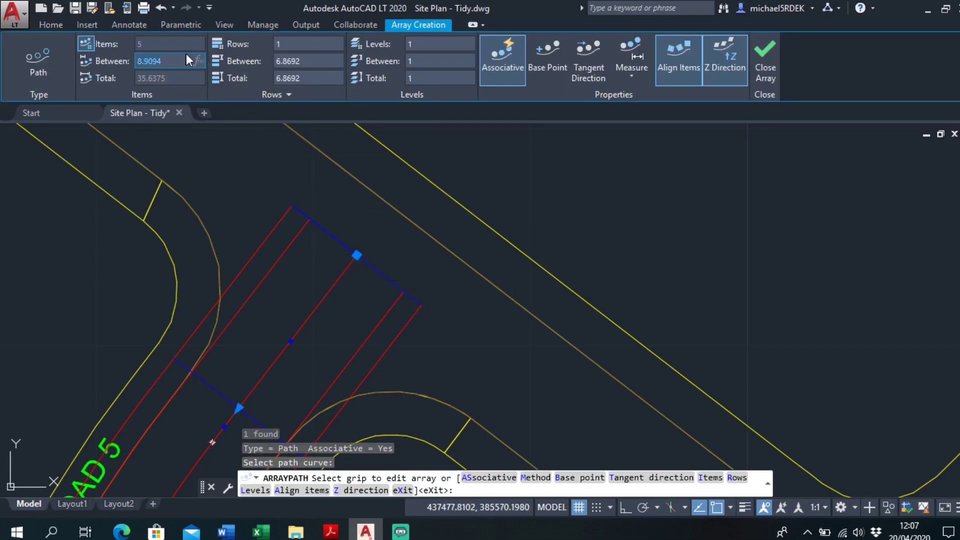
text(5)
key(Return)
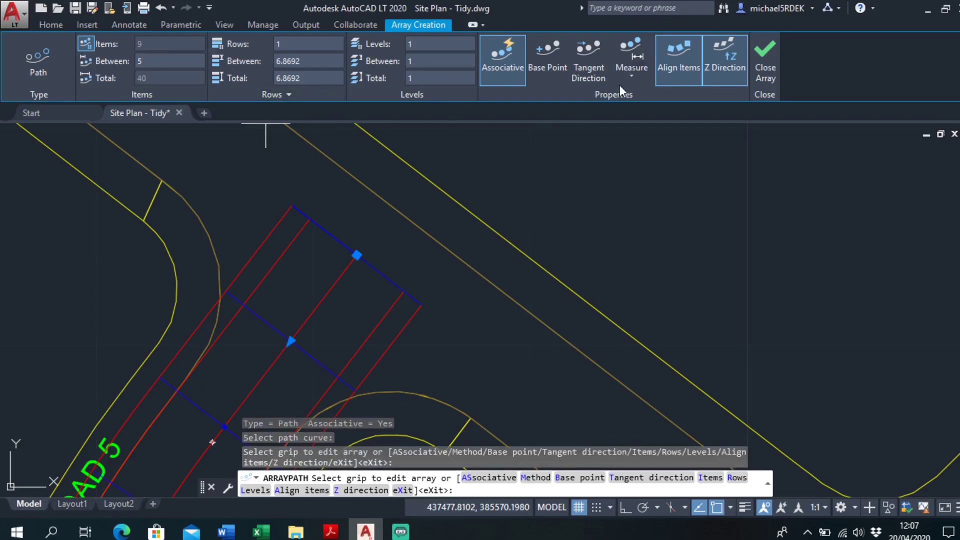
click(764, 59)
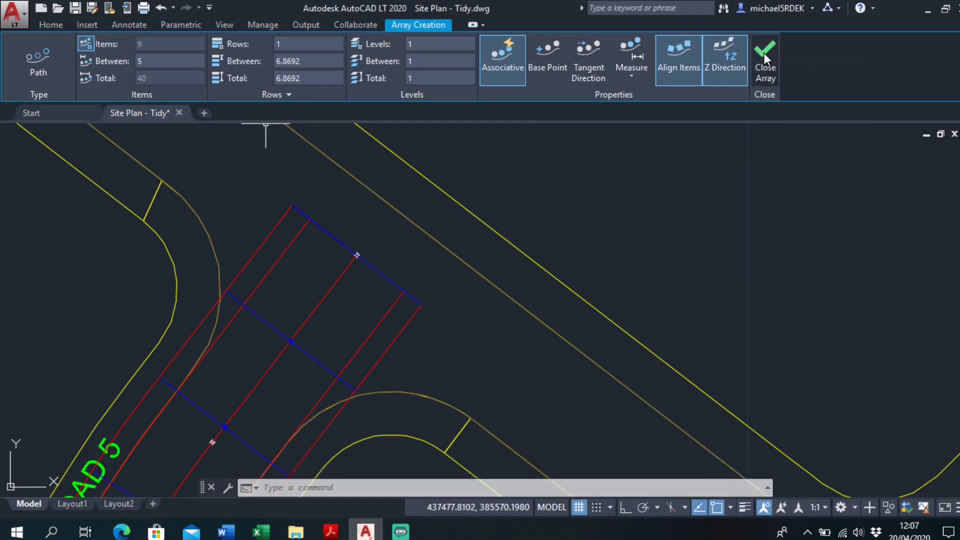
Step: Explode the Road 5 chainage array into individual lines
scroll(378, 283, down, 3)
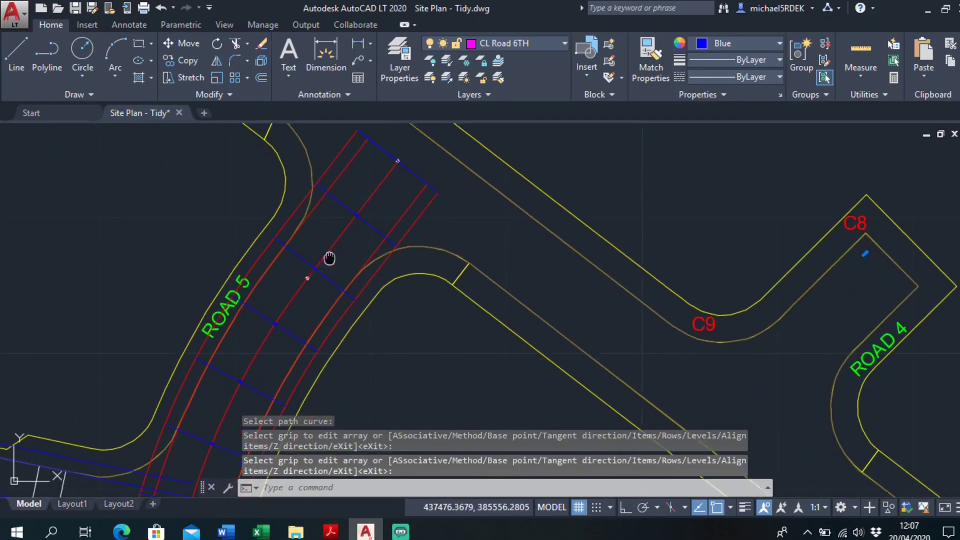
scroll(407, 225, up, 4)
scroll(462, 143, down, 3)
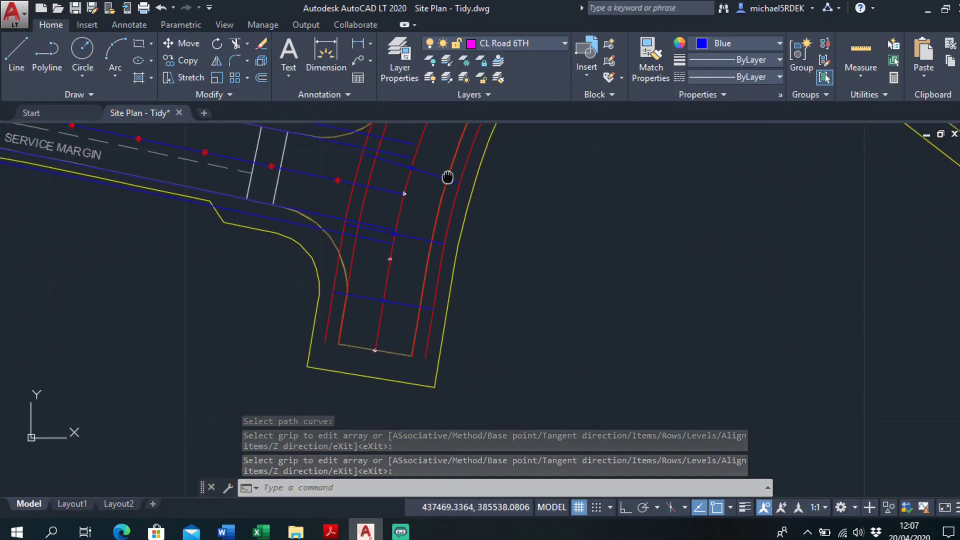
scroll(405, 274, up, 3)
scroll(450, 300, down, 3)
scroll(418, 345, up, 3)
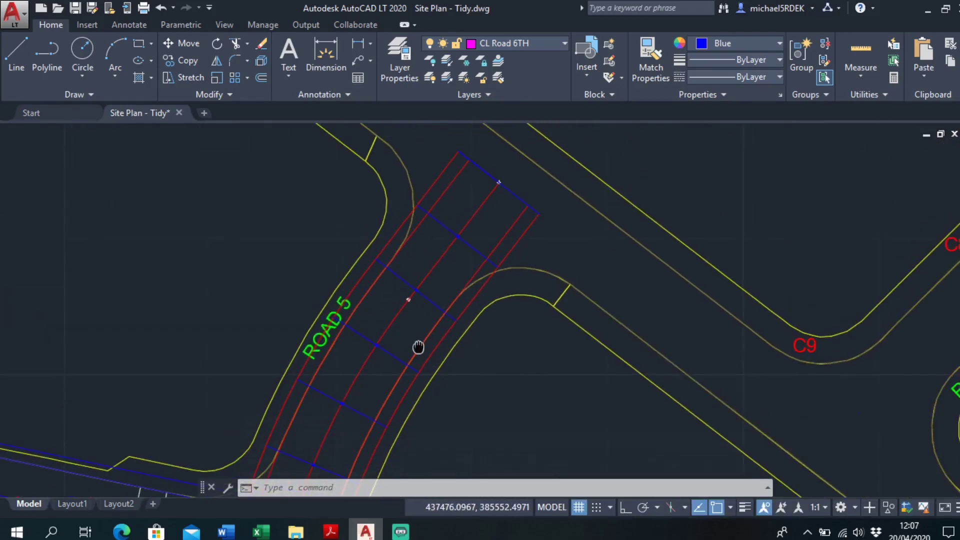
click(474, 248)
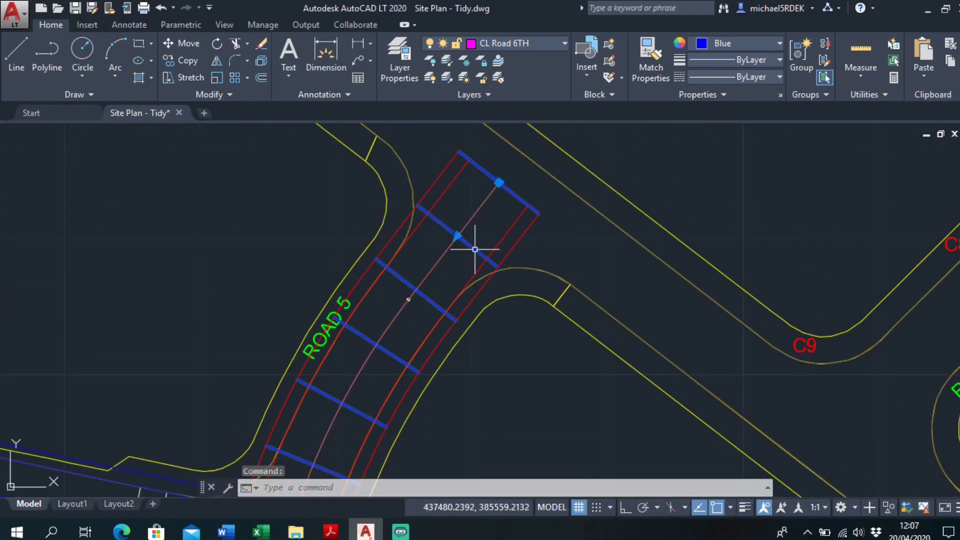
click(44, 23)
click(262, 60)
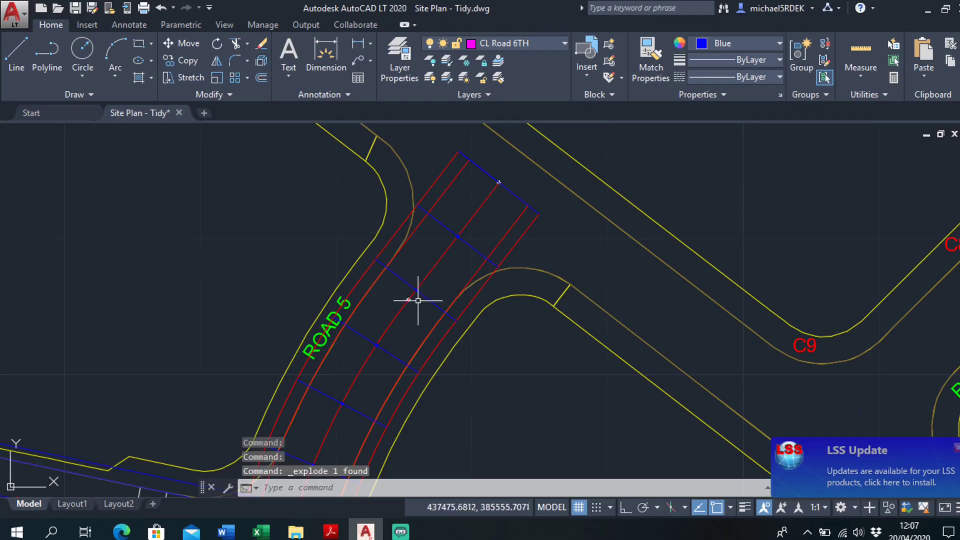
Step: Delete the two stray blue lines at the Service Margin junction
mouse_move(418, 300)
middle_down()
mouse_move(474, 250)
mouse_move(441, 283)
mouse_move(459, 245)
mouse_move(456, 180)
mouse_move(446, 294)
middle_up()
scroll(430, 309, up, 4)
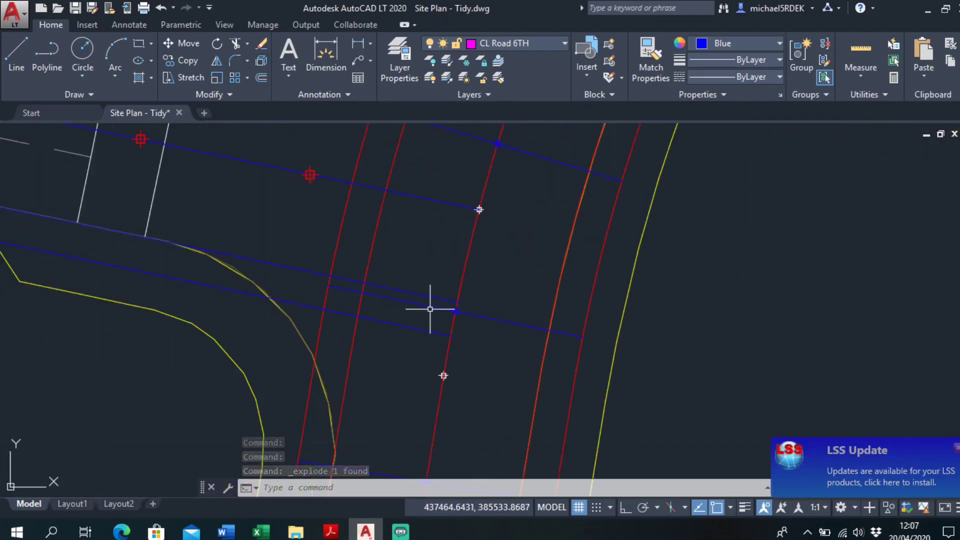
click(429, 306)
middle_drag(495, 220, 469, 316)
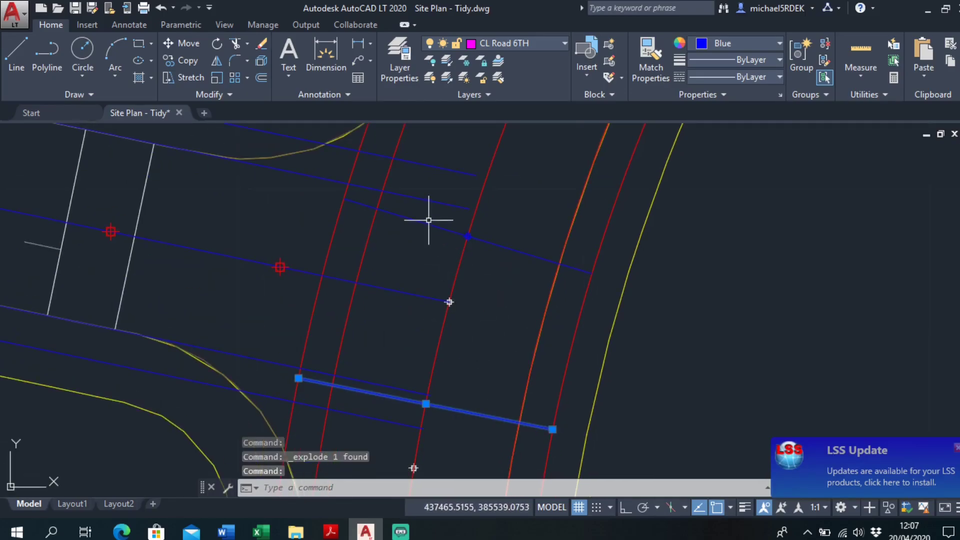
click(428, 220)
click(432, 253)
scroll(351, 221, down, 2)
mouse_move(349, 223)
middle_down()
mouse_move(352, 270)
mouse_move(410, 257)
middle_up()
key(Delete)
scroll(424, 275, down, 2)
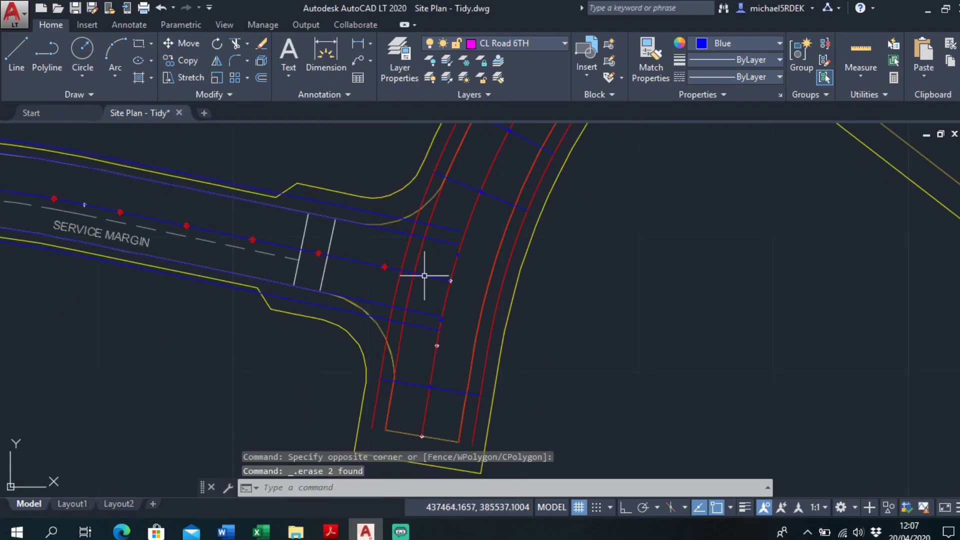
Step: Draw a cross line from the centreline intersection to the snapped blue line endpoints
click(17, 57)
scroll(454, 306, up, 4)
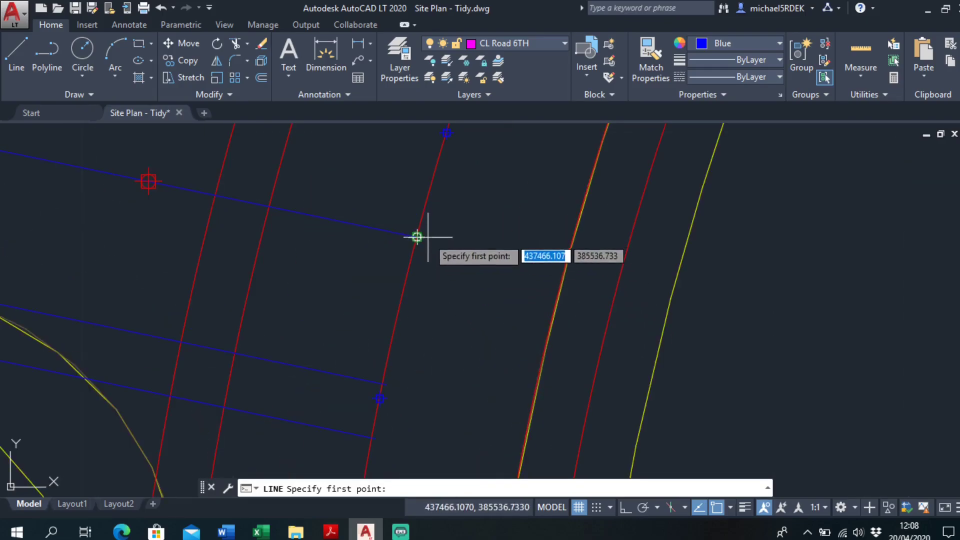
click(416, 236)
scroll(420, 250, down, 2)
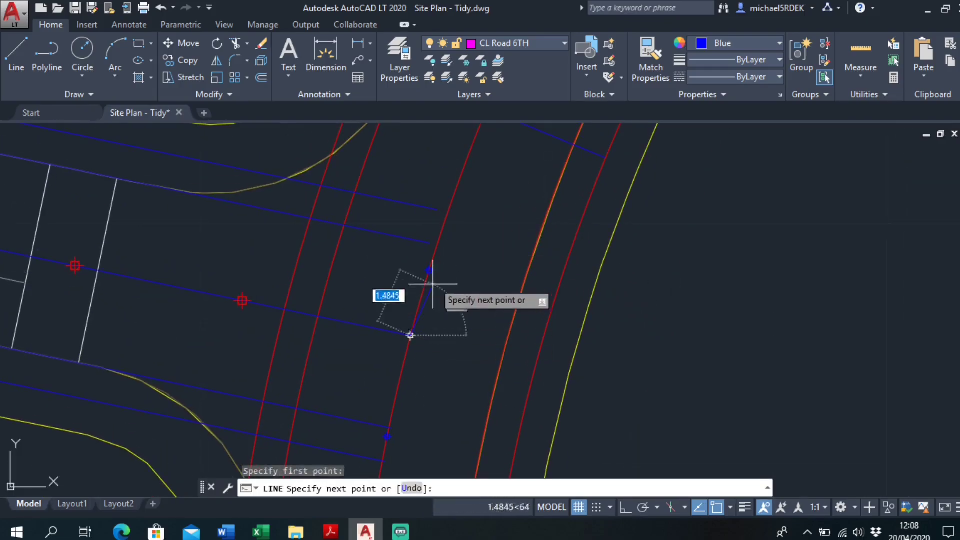
click(436, 208)
middle_drag(458, 344, 450, 211)
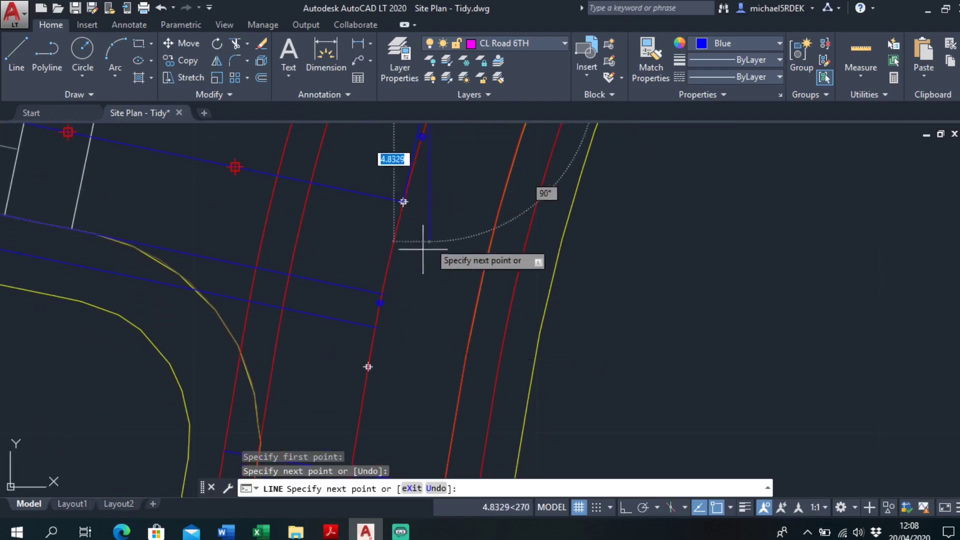
click(376, 327)
key(Escape)
mouse_move(407, 252)
middle_down()
mouse_move(441, 253)
mouse_move(415, 282)
middle_up()
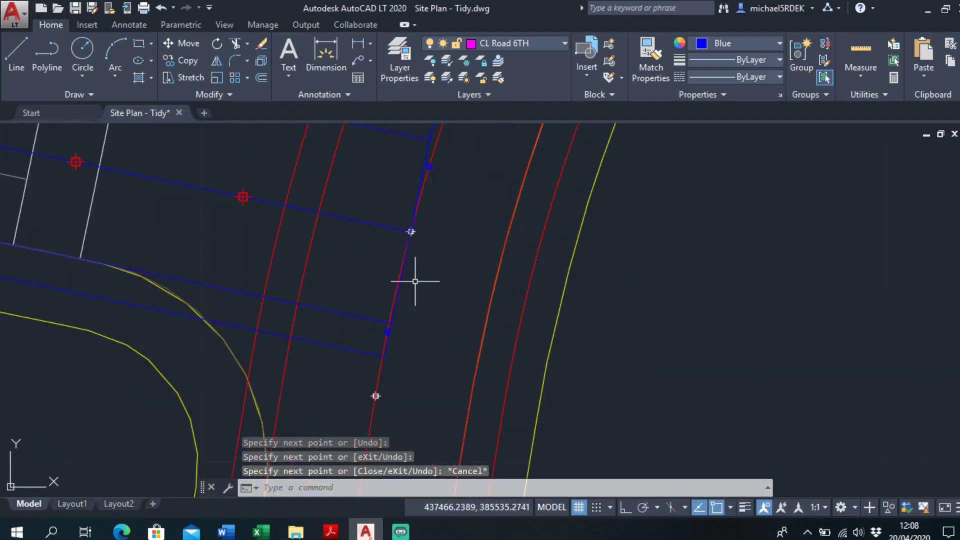
Step: Colour the new cross line green
click(398, 281)
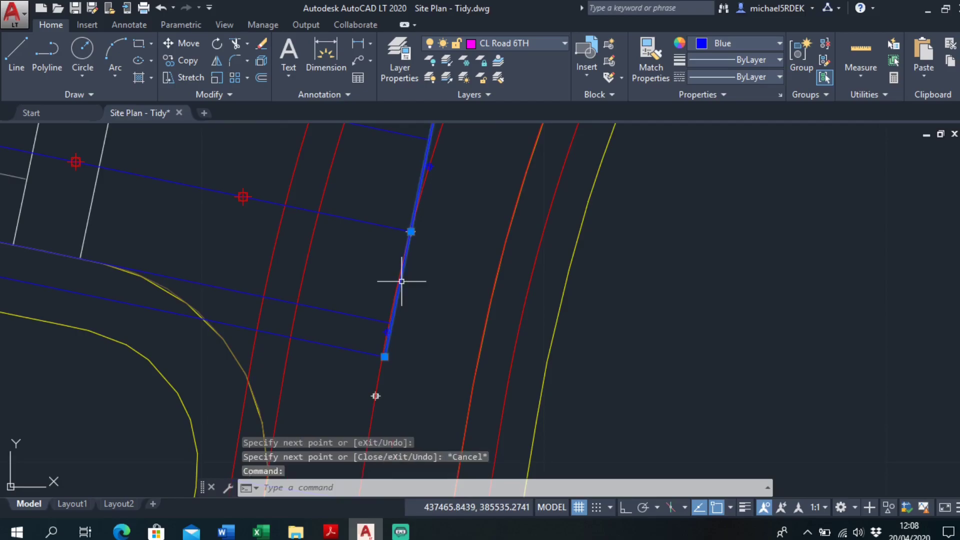
click(769, 40)
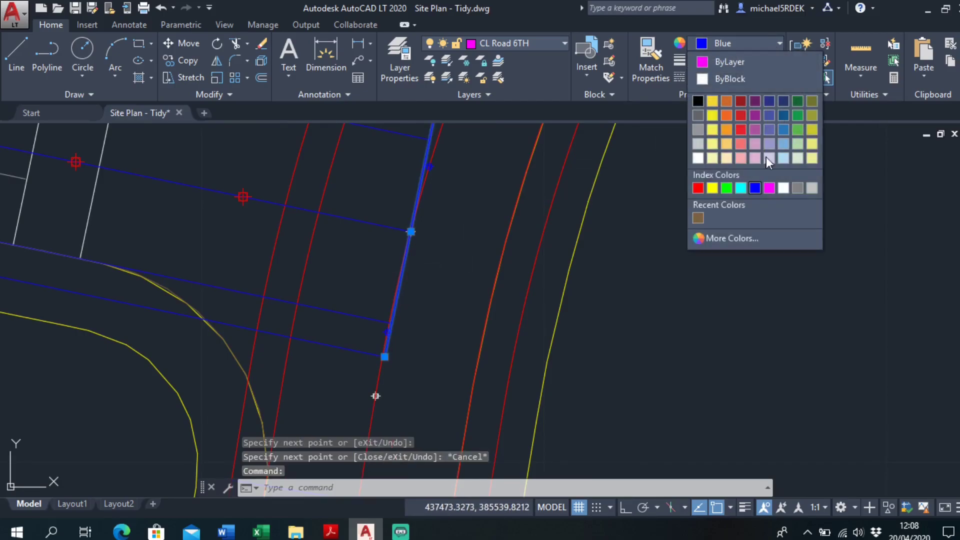
click(725, 187)
key(Escape)
scroll(455, 219, up, 2)
scroll(464, 275, down, 2)
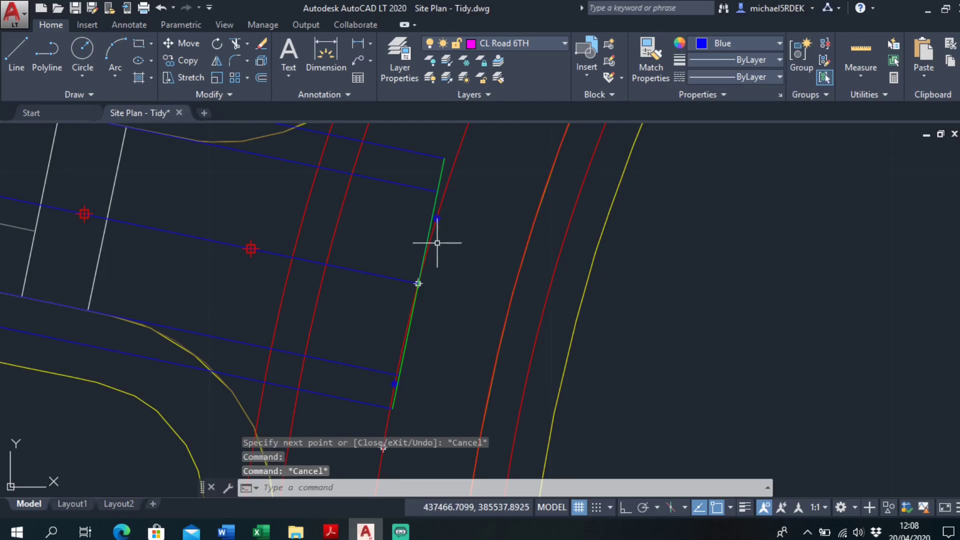
Step: Start ARRAYPATH and select the green line as the object to array
text(arr)
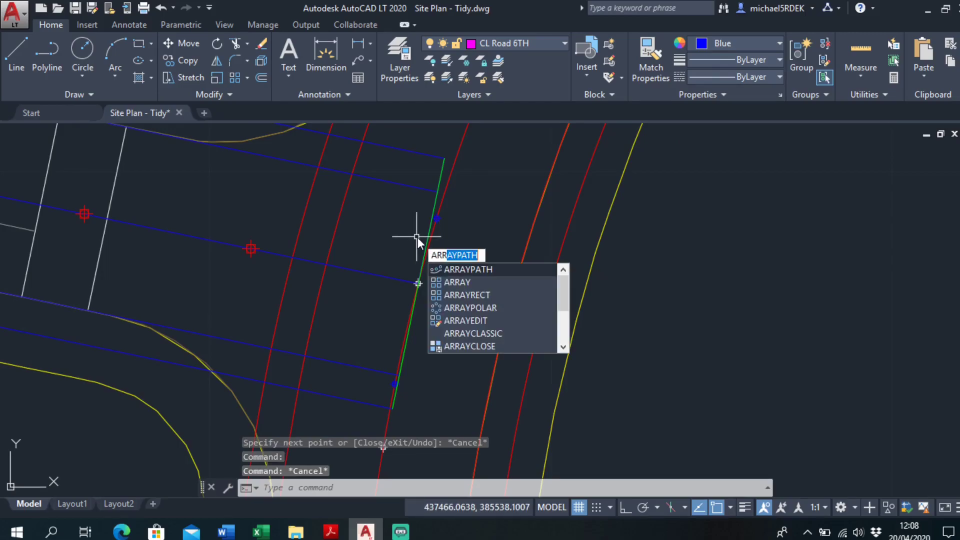
key(Return)
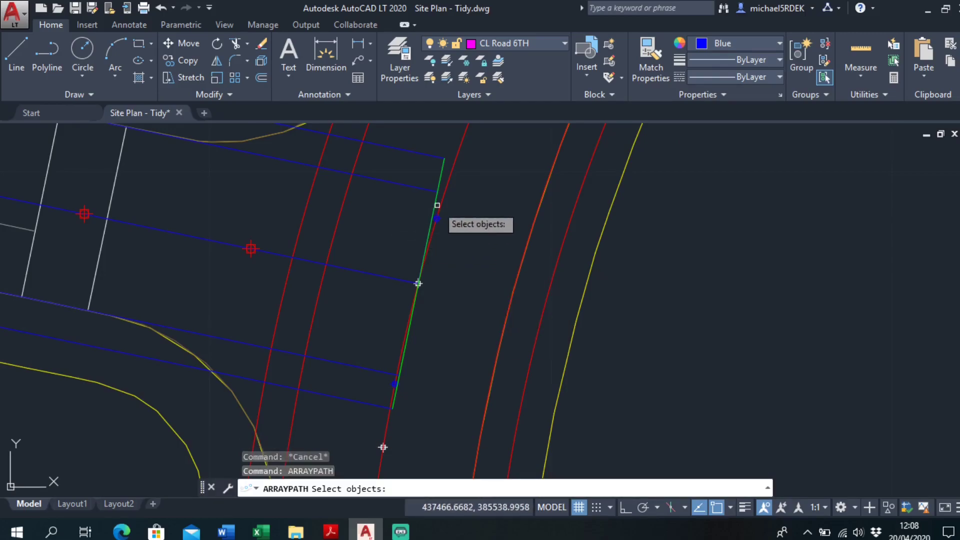
click(388, 276)
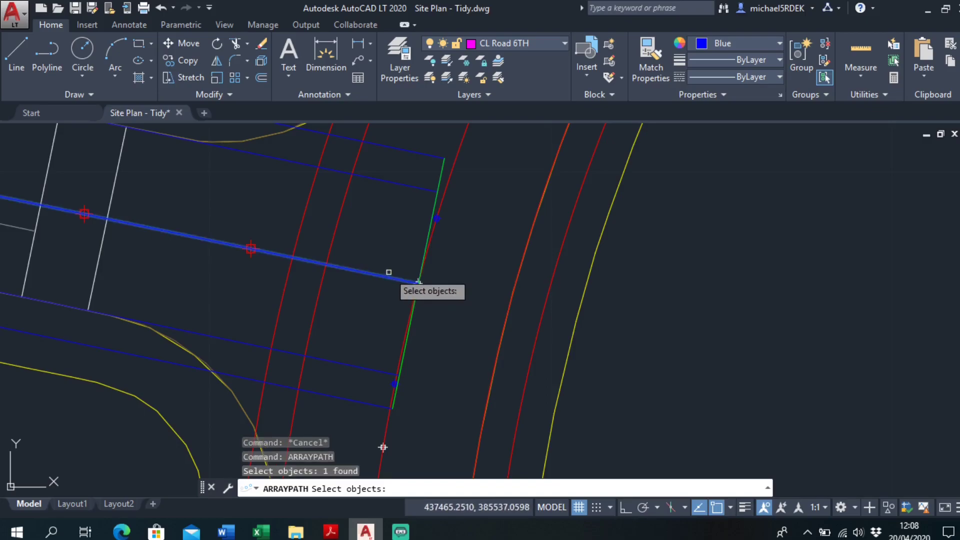
key(Escape)
right_click(394, 257)
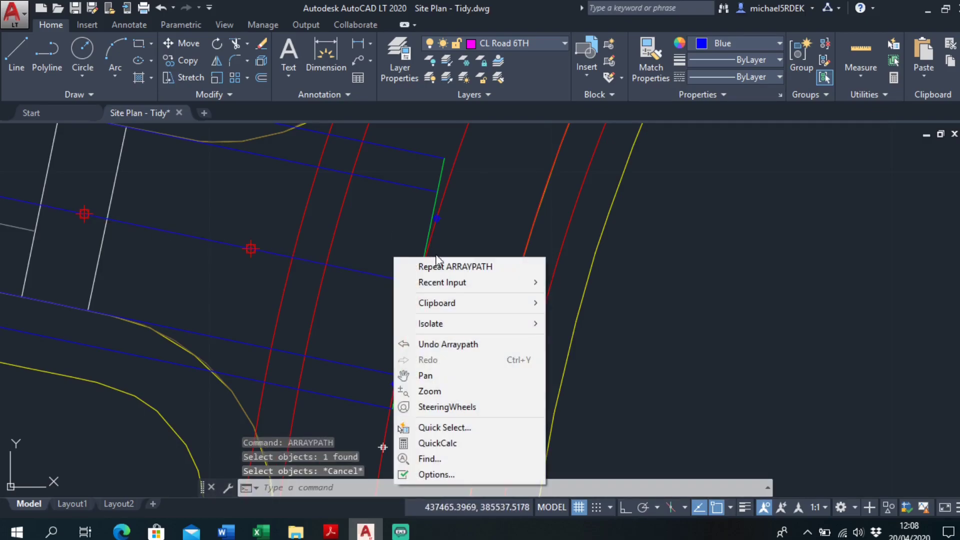
click(410, 262)
click(427, 236)
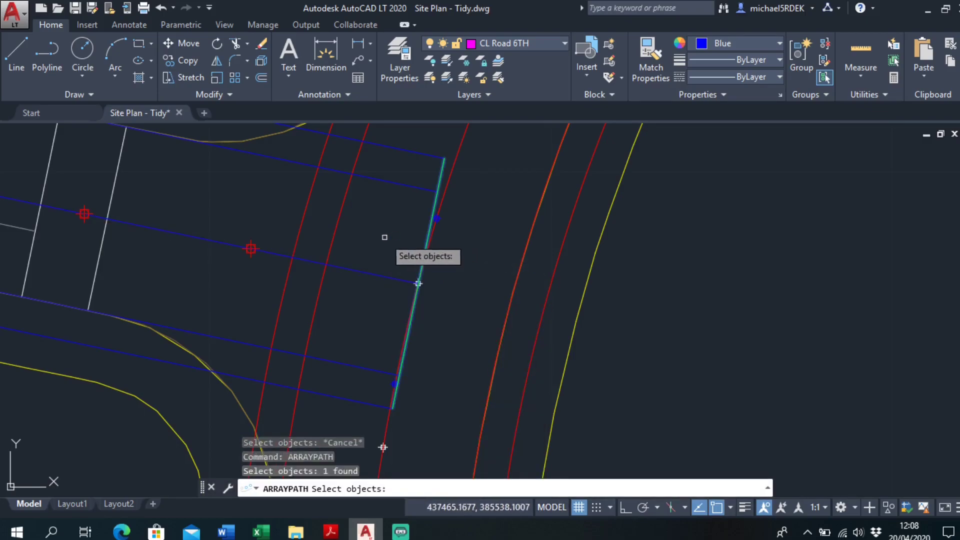
key(Return)
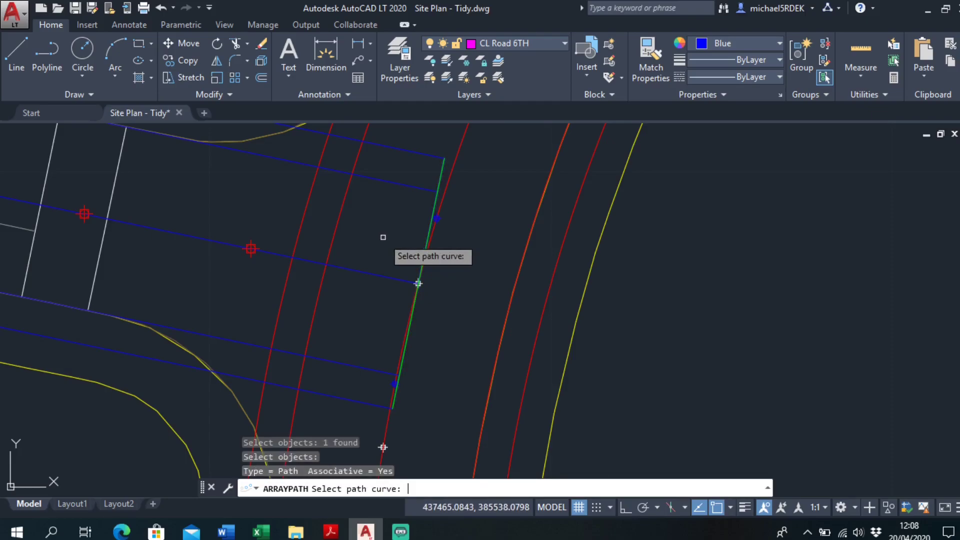
Step: Array the green line along the blue centreline at 5 m spacing and close the array
click(382, 275)
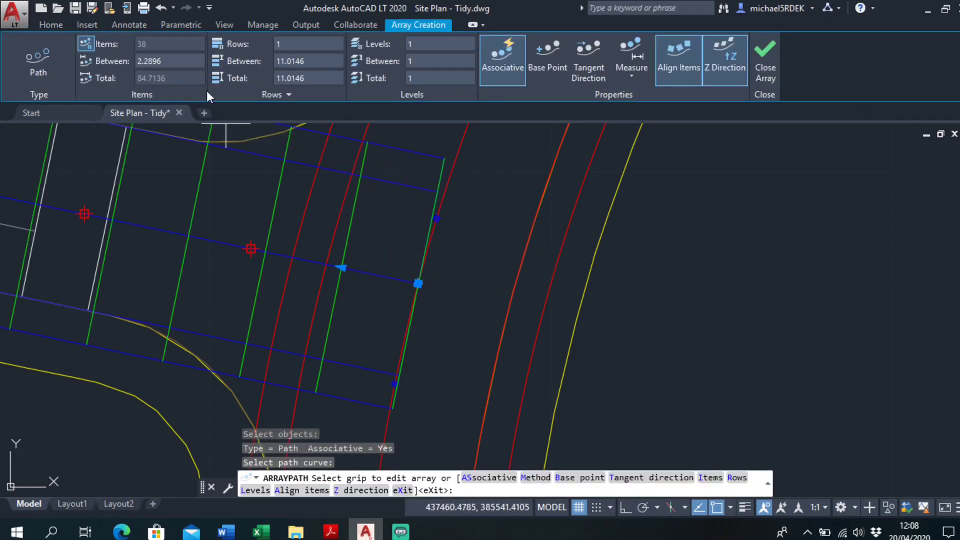
text(5)
key(Return)
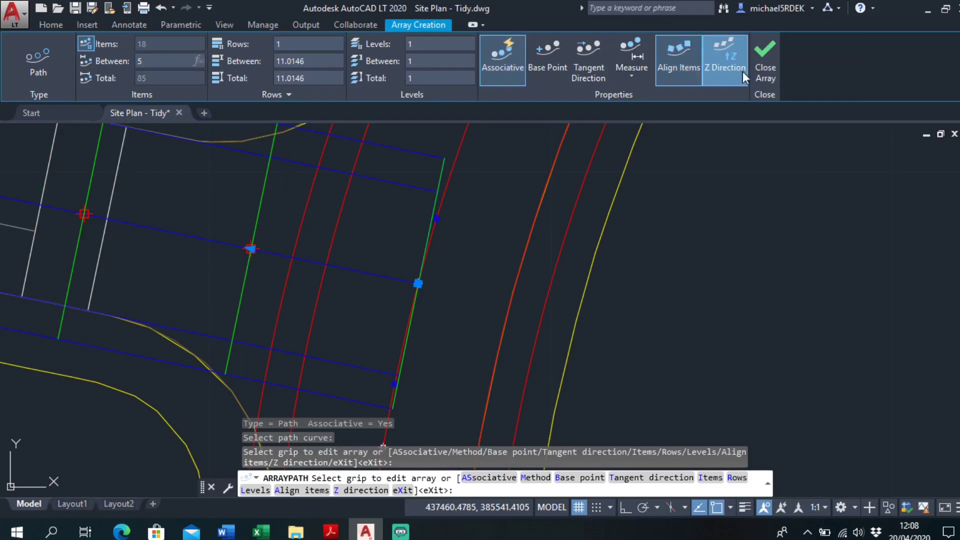
click(763, 62)
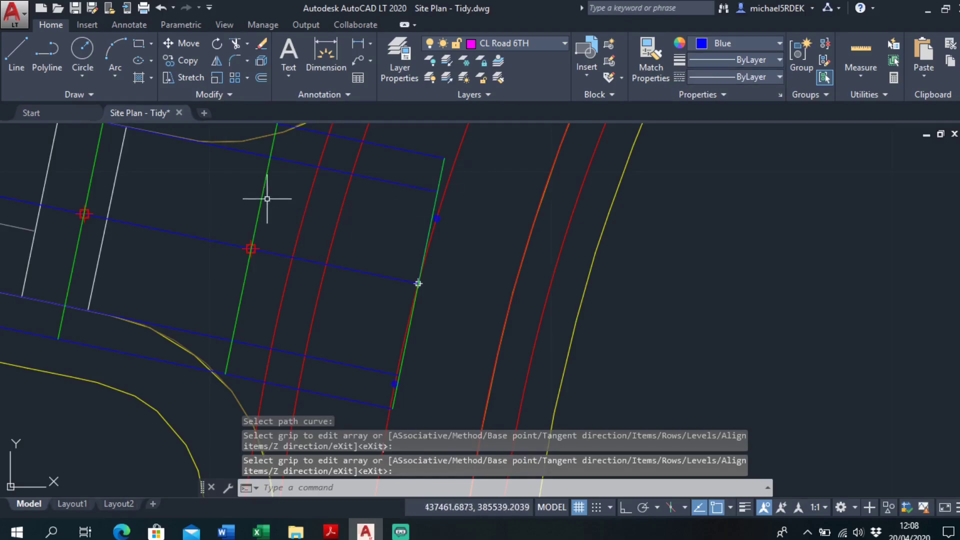
click(262, 198)
click(50, 25)
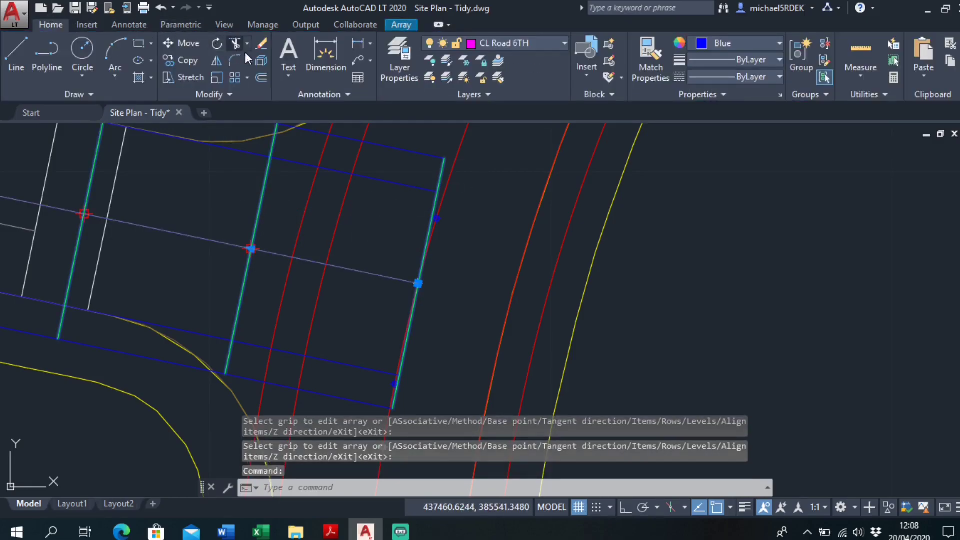
Step: Explode the green Road 6 chainage array into individual cross lines
click(261, 60)
key(Escape)
scroll(360, 240, down, 3)
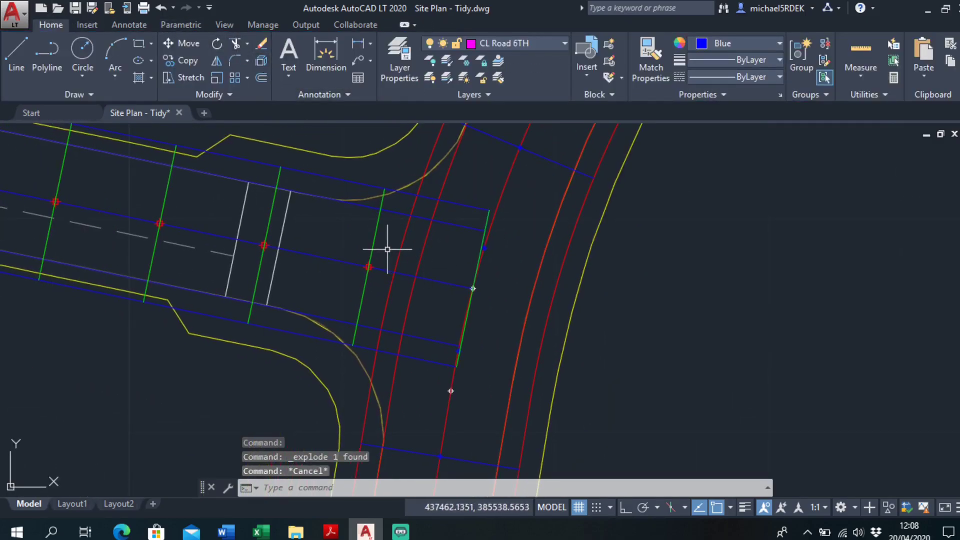
Step: Pan and zoom the view to centre on the Road 6TH junction
middle_drag(344, 252, 488, 300)
scroll(369, 285, down, 2)
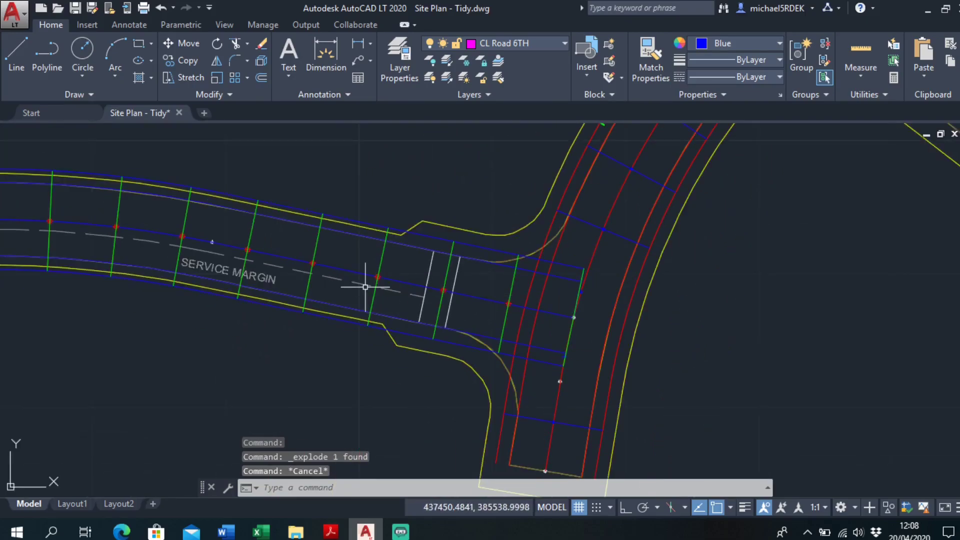
middle_drag(368, 285, 465, 283)
mouse_move(280, 295)
middle_down()
mouse_move(373, 295)
mouse_move(401, 278)
mouse_move(388, 257)
mouse_move(411, 233)
mouse_move(382, 242)
middle_up()
scroll(399, 250, up, 3)
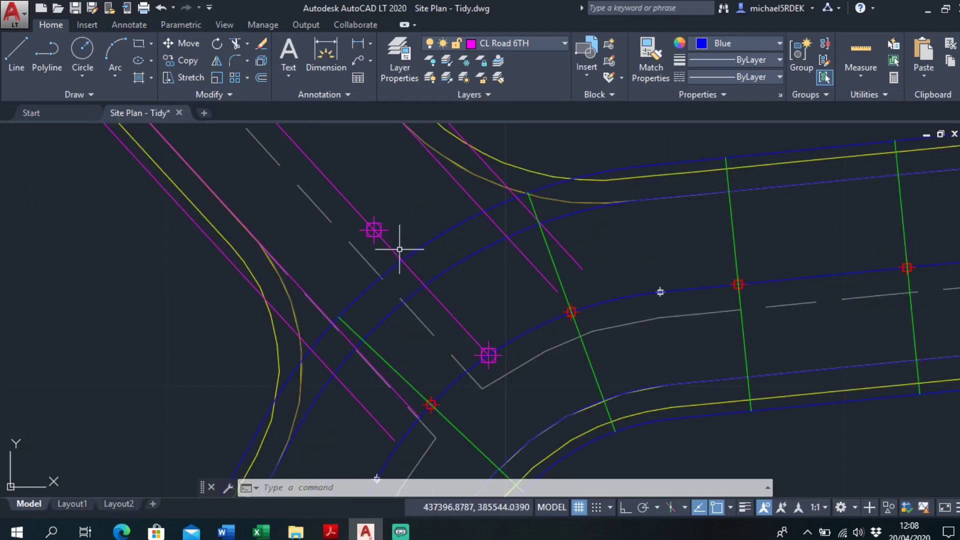
Step: Draw a polyline across Road 6TH starting from the magenta node on its centreline
click(11, 62)
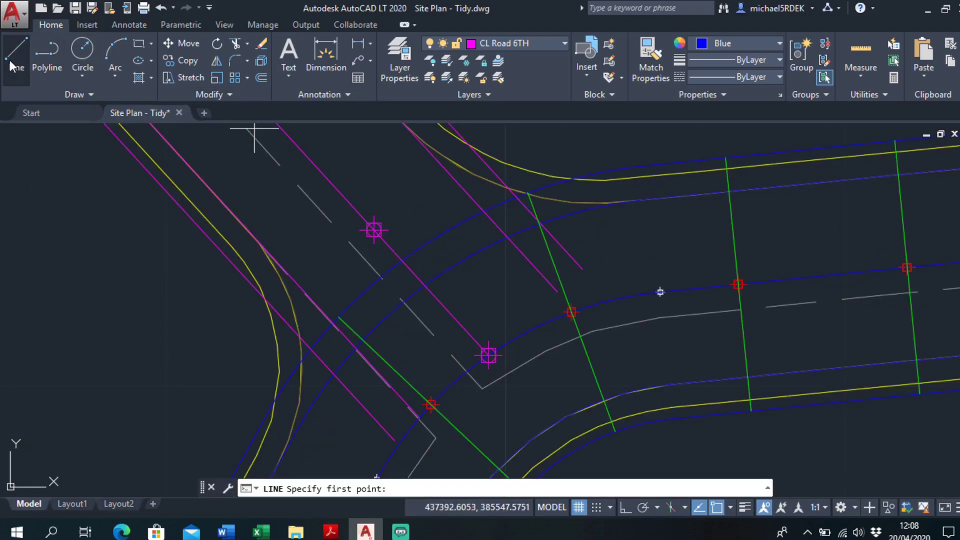
key(Escape)
click(44, 54)
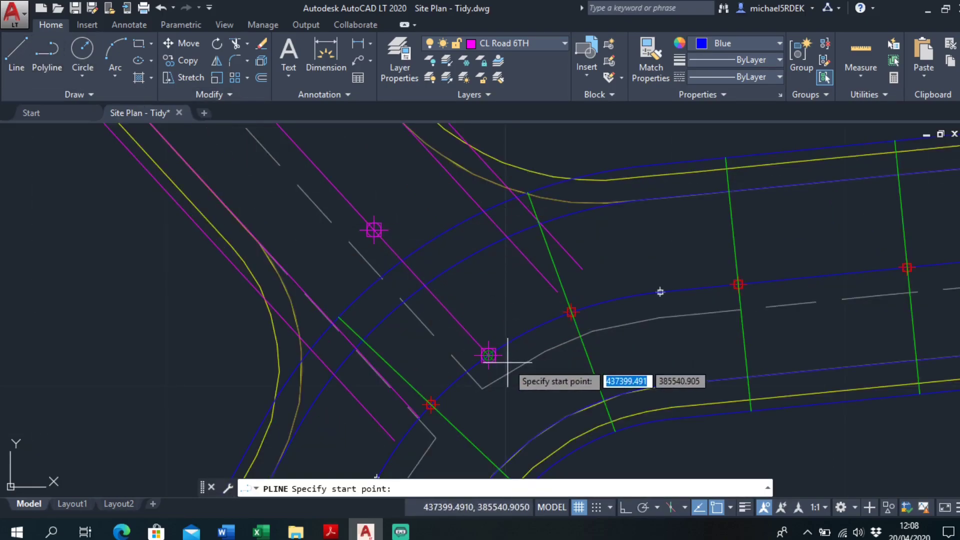
click(488, 356)
click(582, 269)
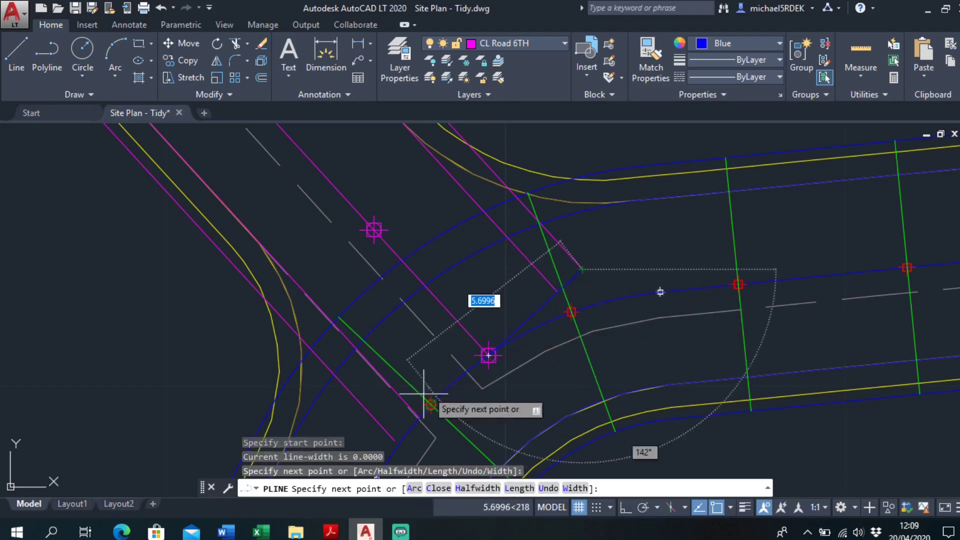
click(395, 441)
key(Escape)
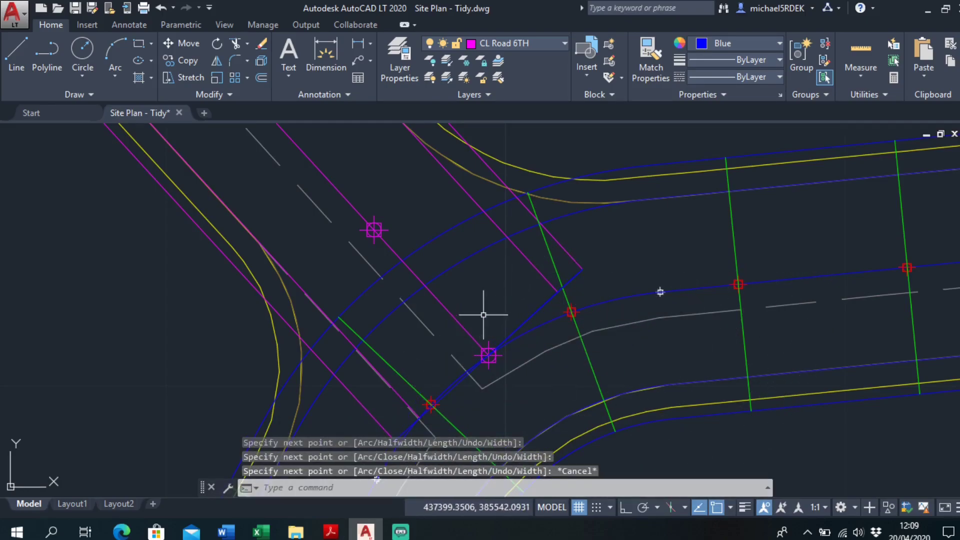
Step: Change the new cross line's colour to Magenta
middle_drag(488, 317, 474, 259)
click(528, 262)
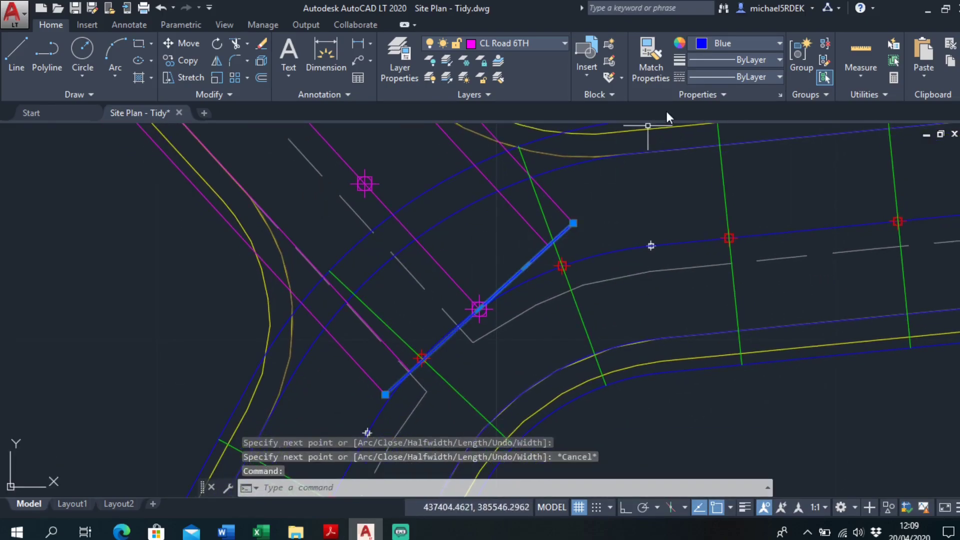
click(739, 43)
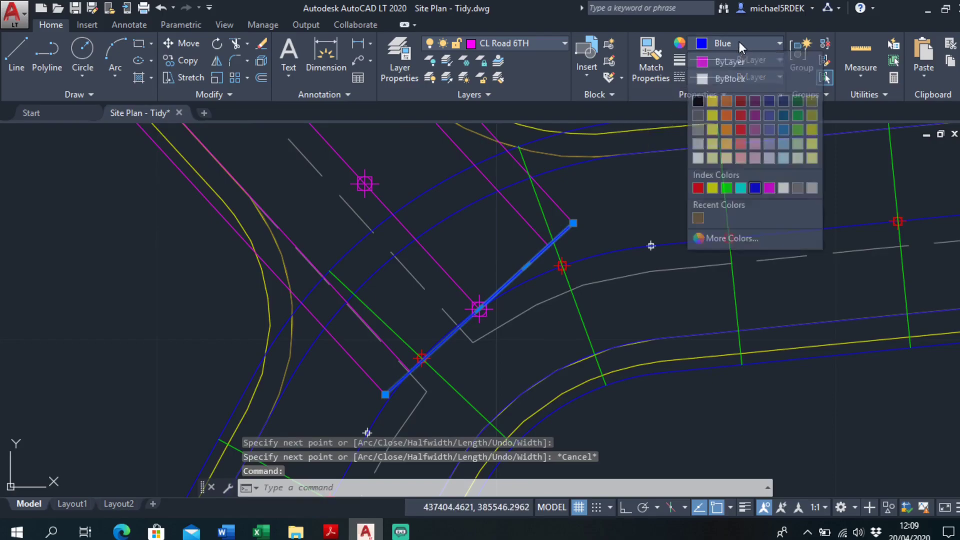
click(769, 188)
key(Escape)
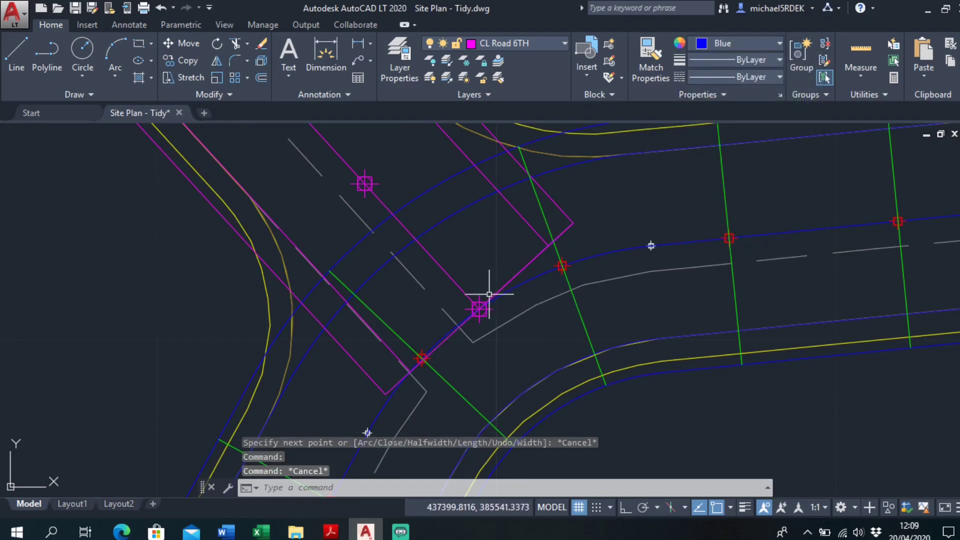
right_click(490, 242)
Step: Path-array the magenta line along the Road 6TH centreline at 5 m spacing, giving three lines
mouse_move(612, 268)
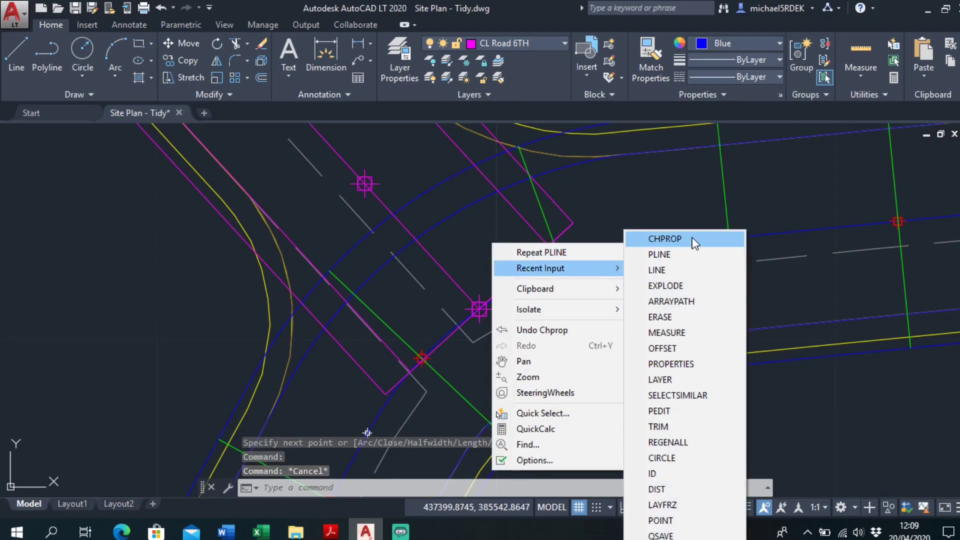
click(694, 301)
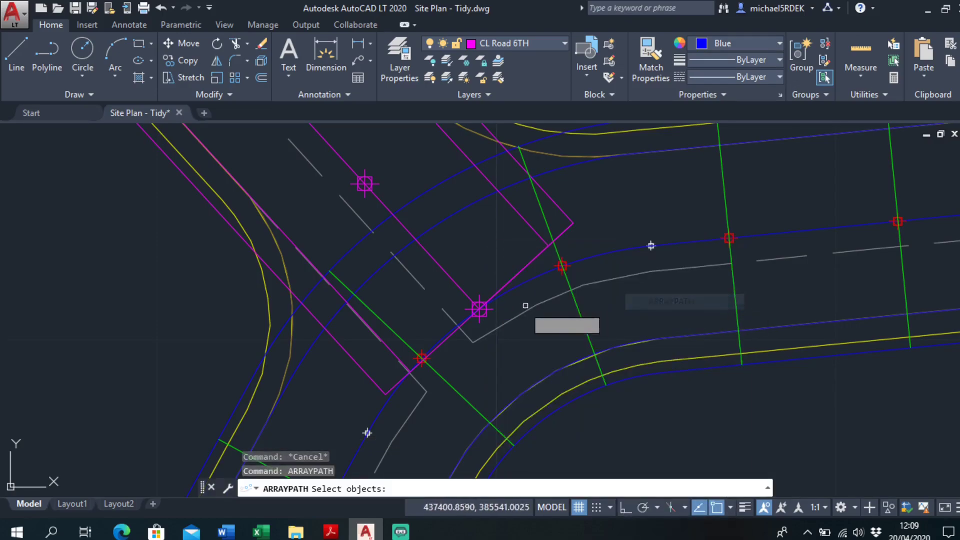
click(514, 278)
key(Return)
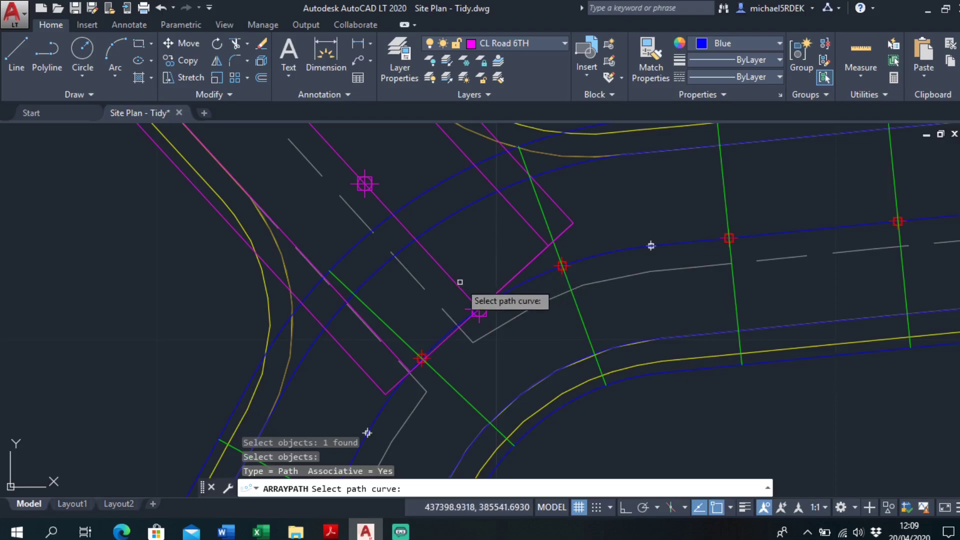
click(517, 289)
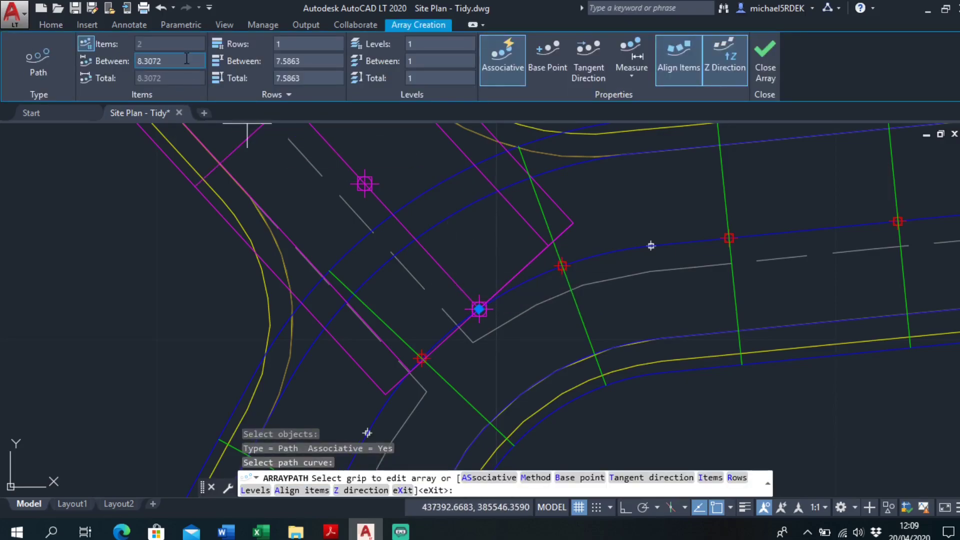
text(5)
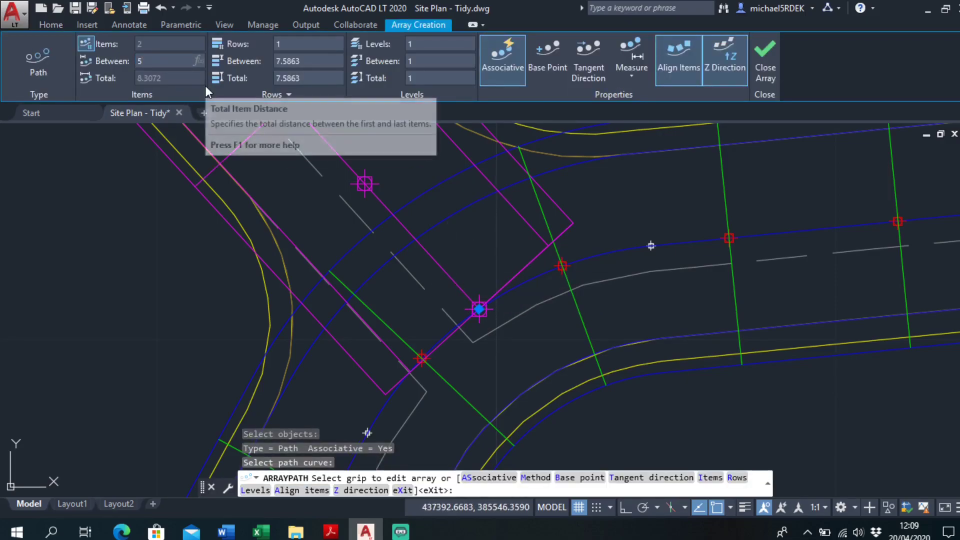
key(Return)
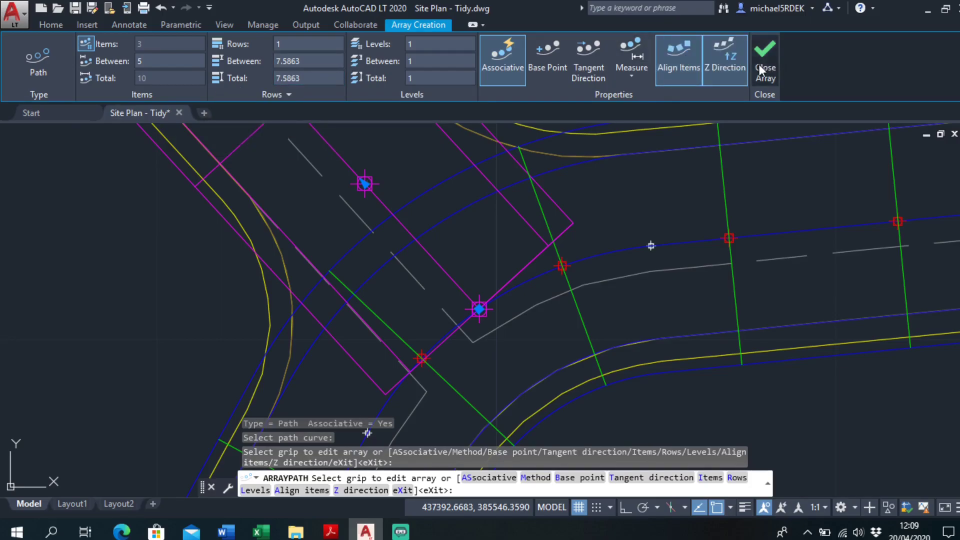
click(758, 64)
scroll(500, 209, down, 3)
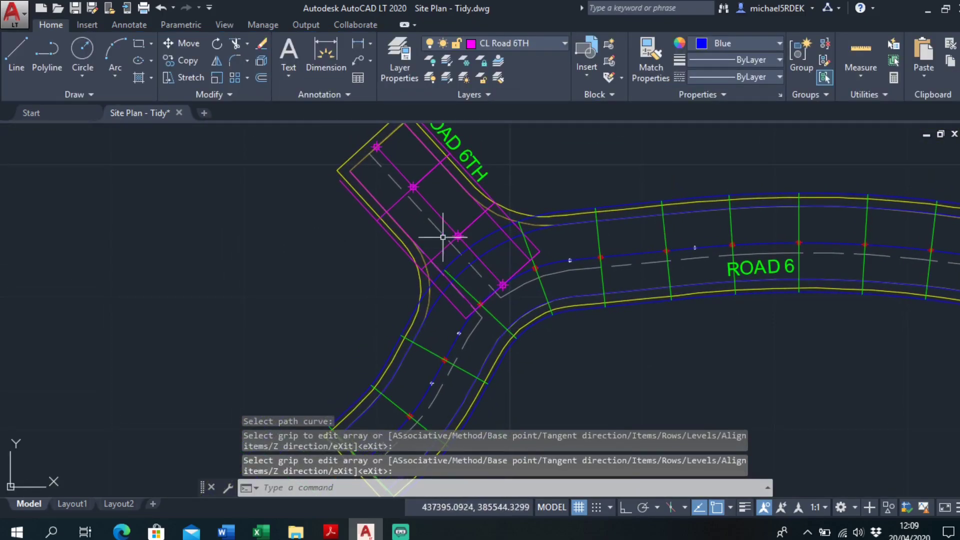
scroll(493, 275, up, 1)
key(Escape)
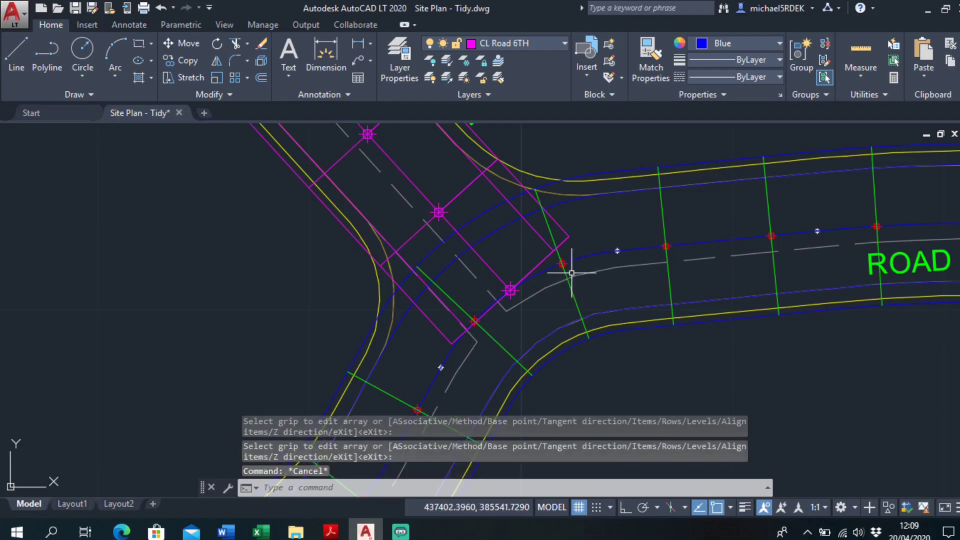
scroll(568, 275, down, 3)
scroll(551, 289, up, 1)
scroll(697, 303, up, 2)
scroll(465, 300, down, 4)
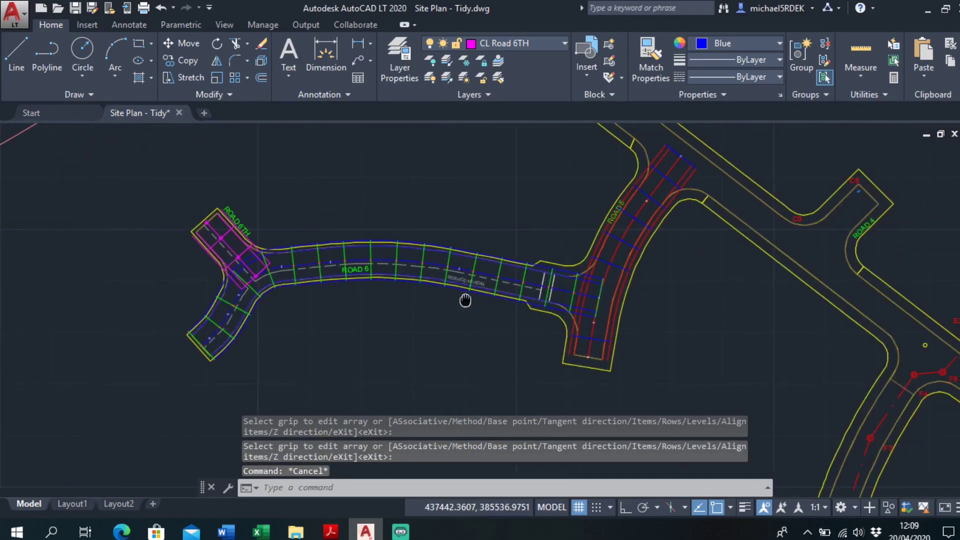
scroll(514, 310, up, 2)
scroll(518, 255, up, 2)
scroll(518, 255, up, 4)
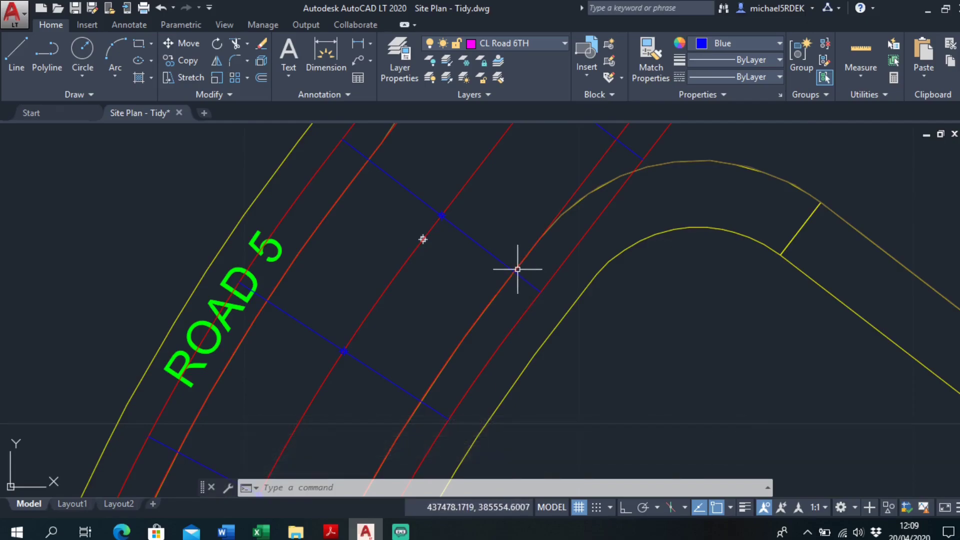
scroll(525, 300, down, 4)
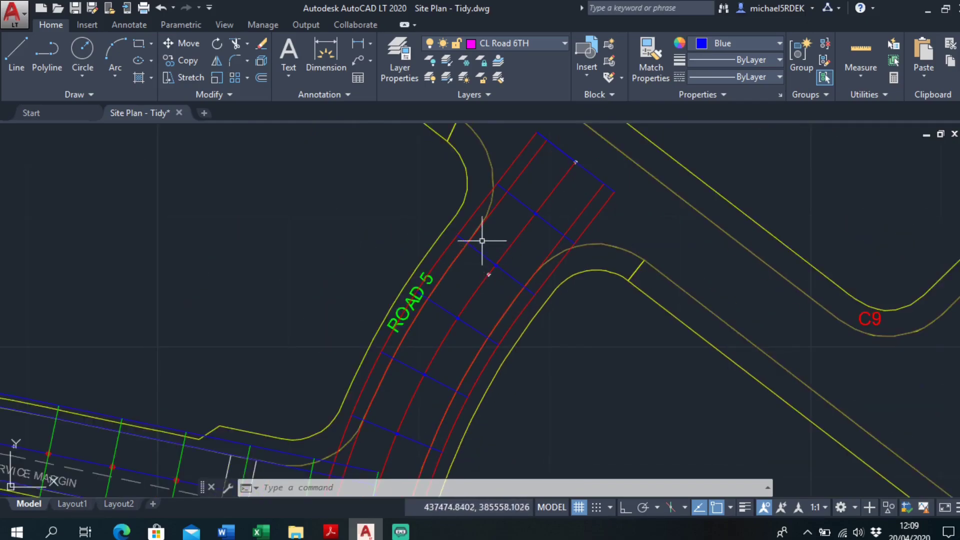
scroll(482, 241, up, 4)
scroll(490, 216, down, 3)
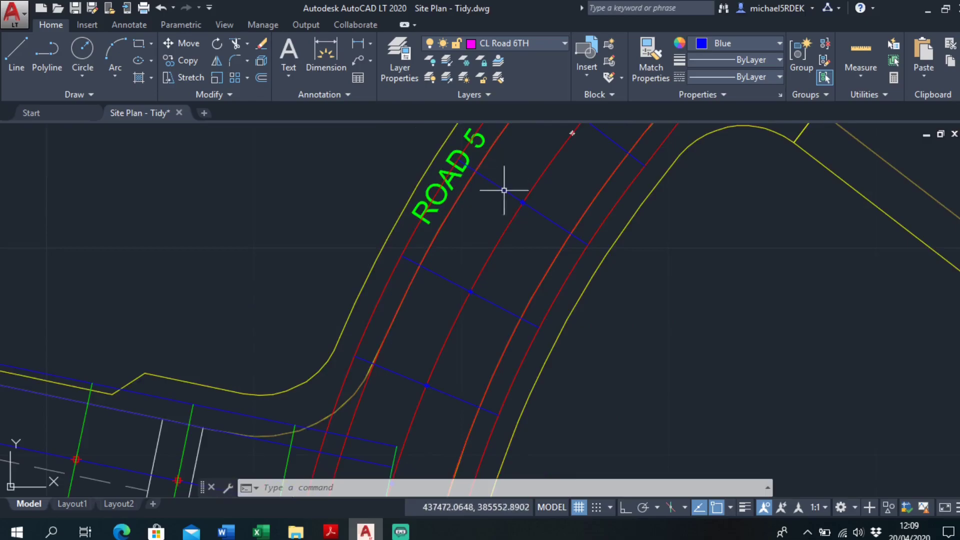
scroll(441, 255, up, 2)
Step: Start the ID point query and bring the ROAD 5 label into view
text(d)
key(Return)
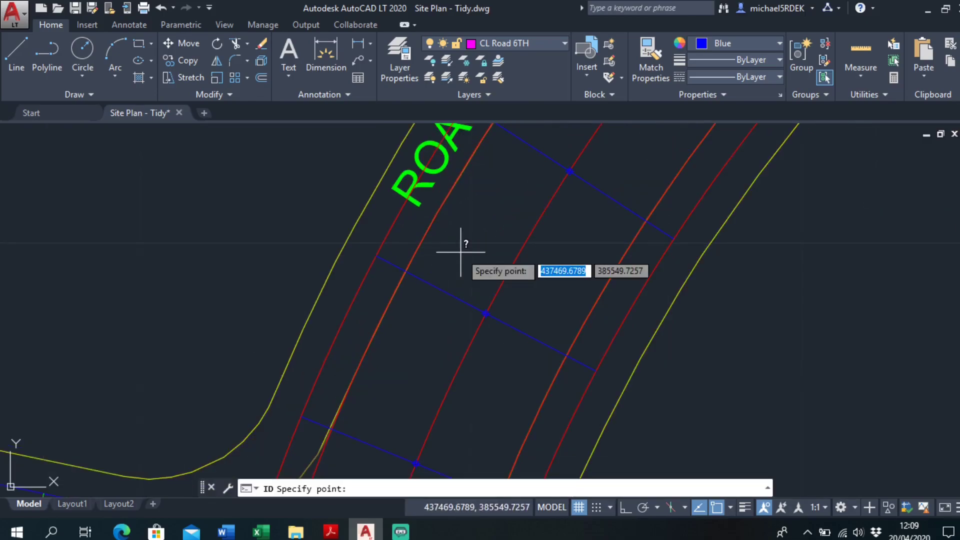
middle_drag(422, 253, 492, 227)
scroll(492, 228, up, 3)
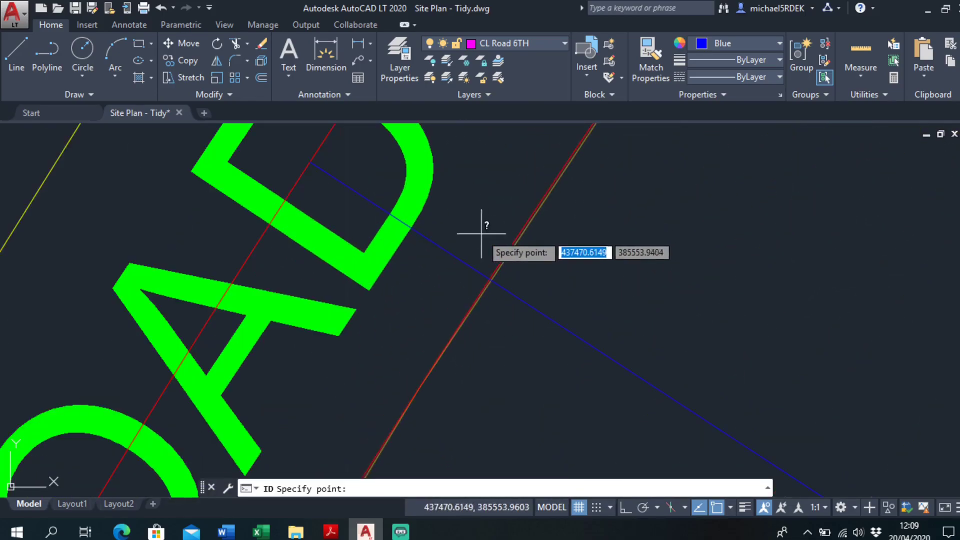
scroll(497, 285, down, 2)
scroll(495, 287, up, 3)
scroll(492, 289, up, 3)
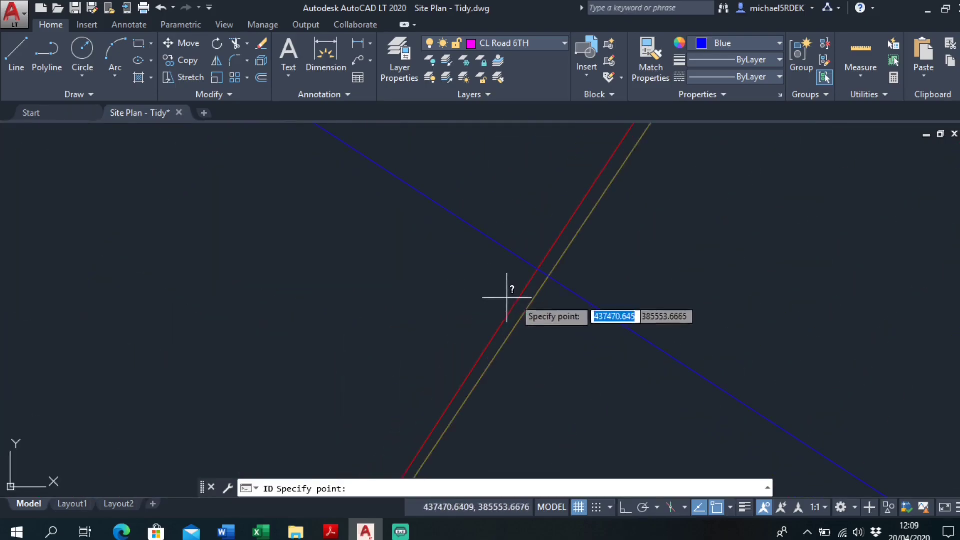
Step: Snap to the red/blue intersection, reporting X 437470.6673, Y 385553.6873, Z 0
click(731, 509)
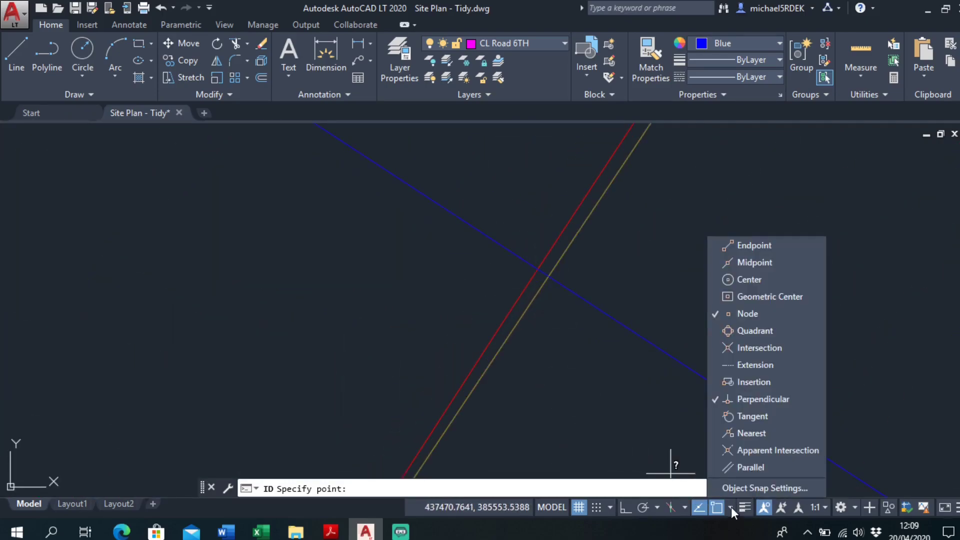
click(588, 310)
click(536, 267)
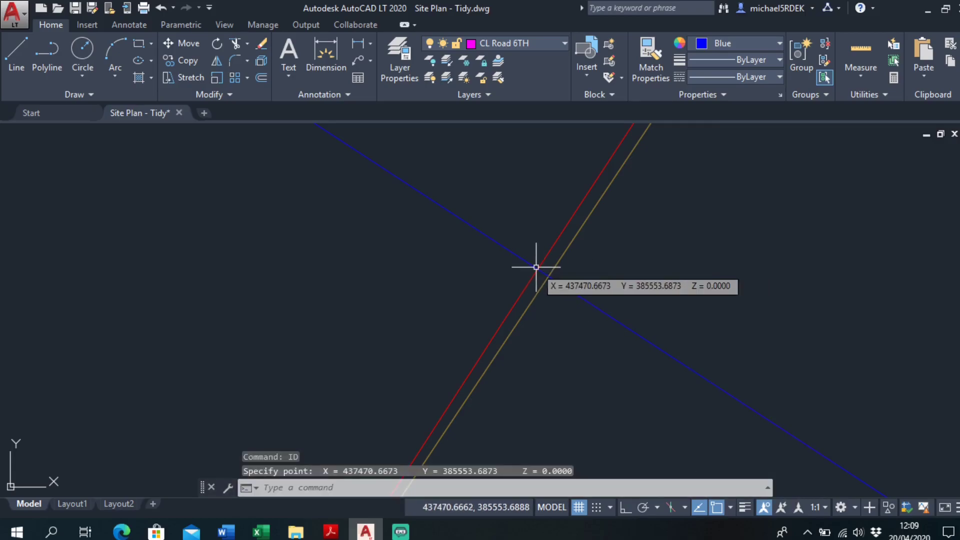
scroll(536, 267, down, 5)
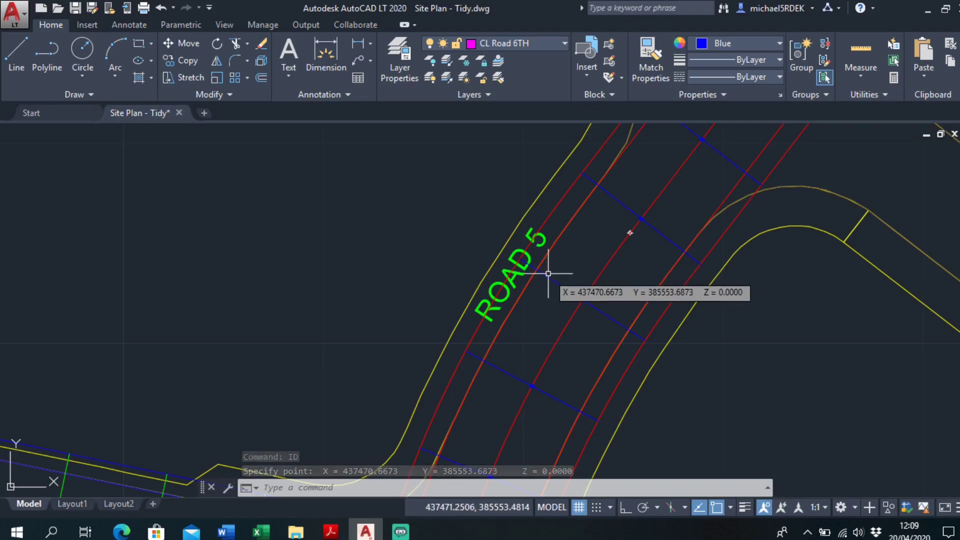
scroll(544, 267, down, 2)
scroll(524, 254, up, 5)
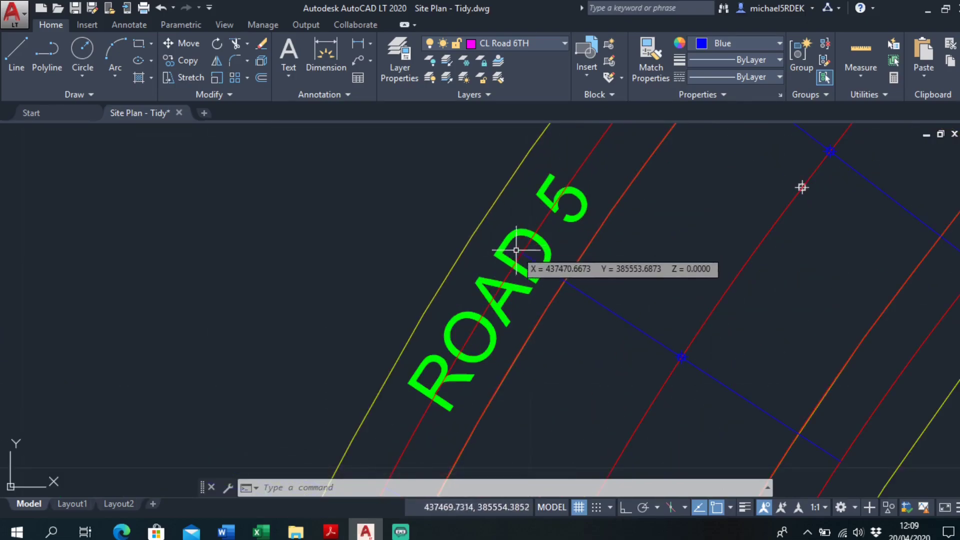
scroll(525, 260, down, 5)
scroll(517, 255, down, 3)
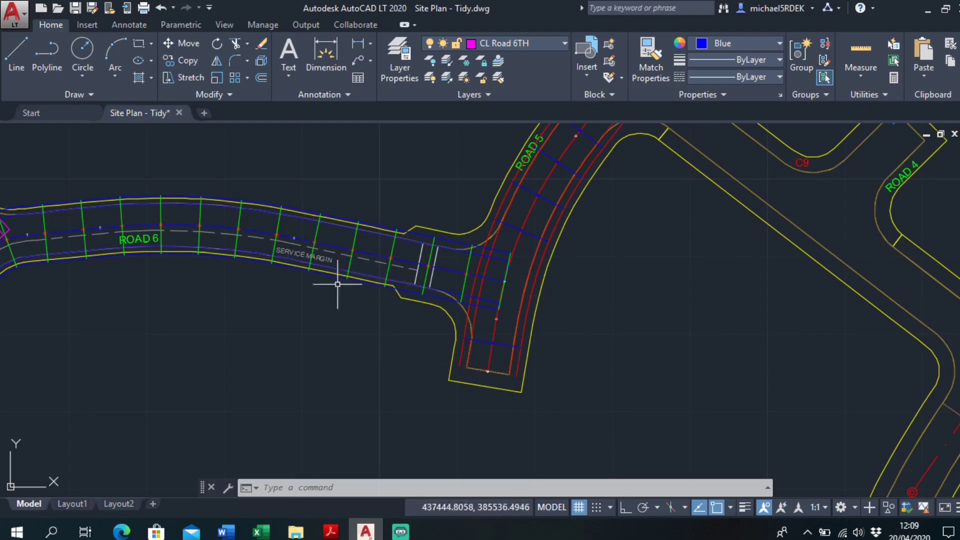
scroll(317, 232, down, 2)
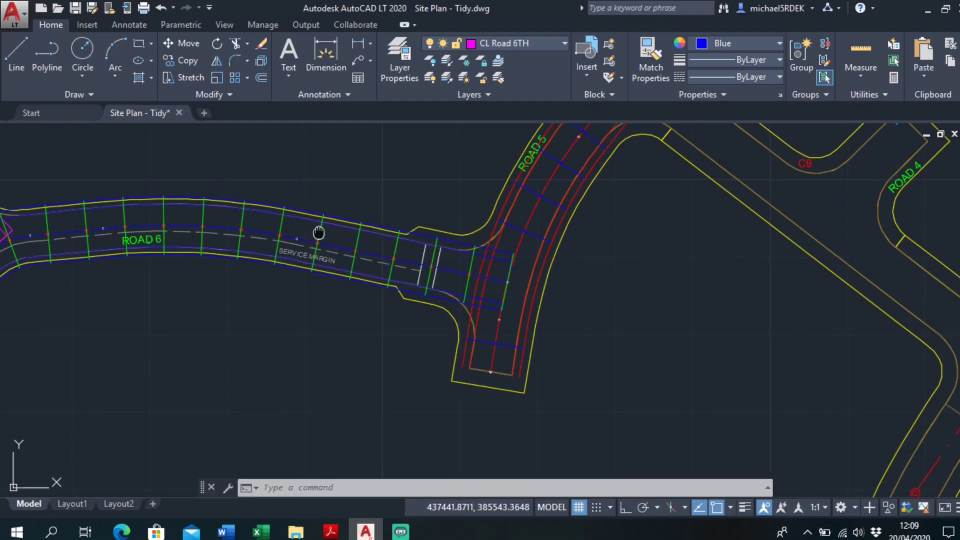
scroll(236, 243, up, 2)
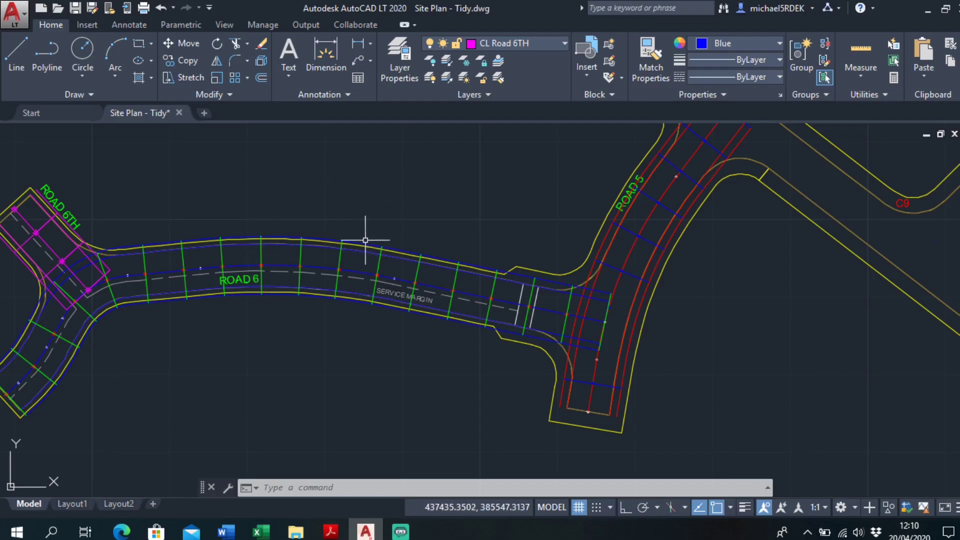
middle_drag(325, 294, 404, 290)
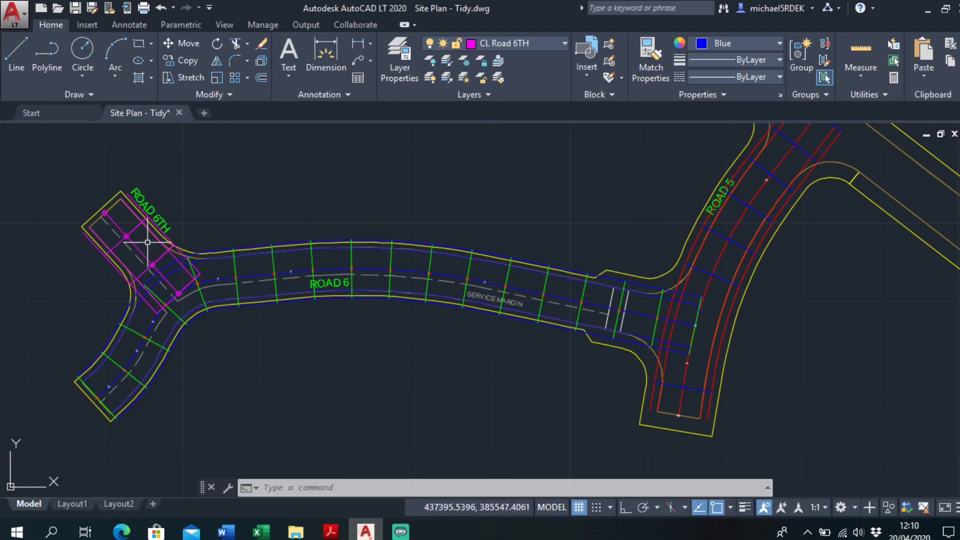
middle_drag(524, 320, 407, 326)
scroll(486, 317, down, 2)
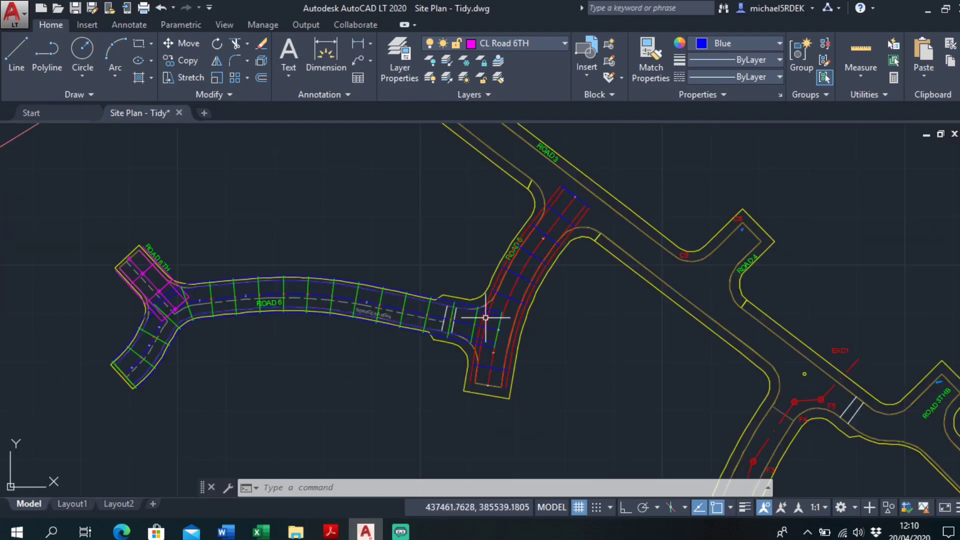